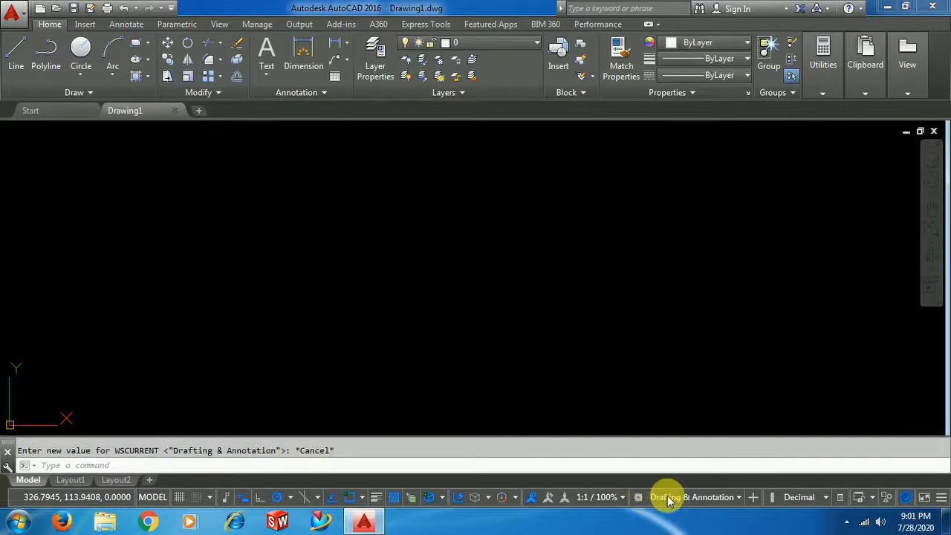
Switch the workspace to 3D Modeling and dock the command line beneath the drawing area
left_click(663, 497)
left_click(668, 409)
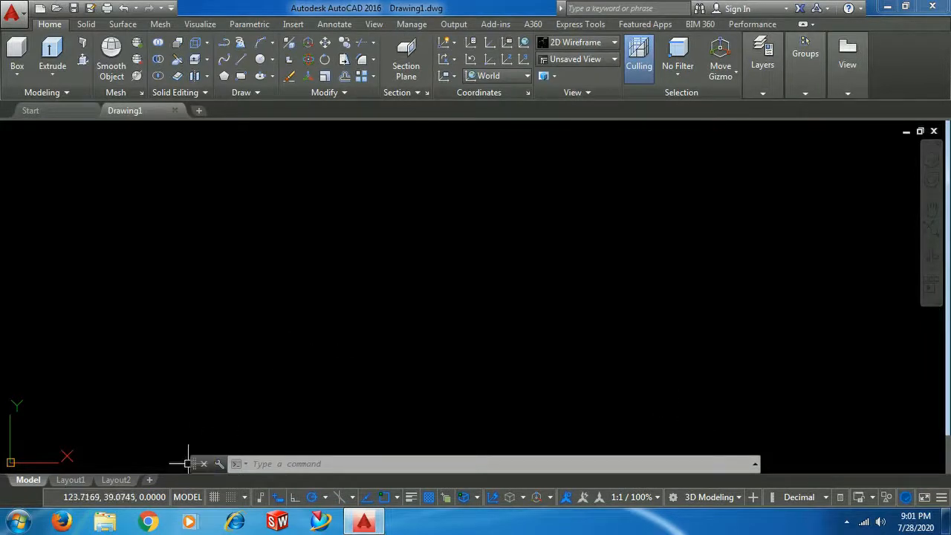
left_click_drag(195, 463, 186, 476)
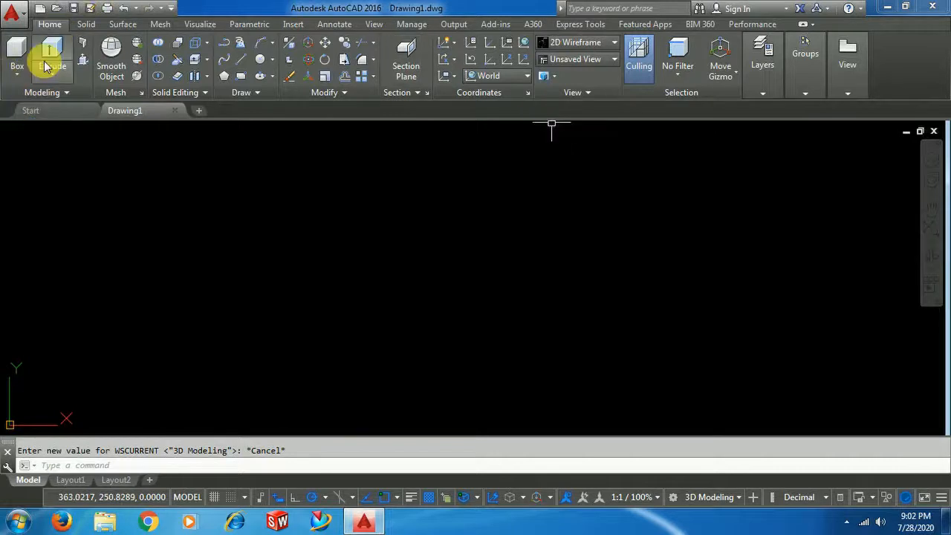
left_click(16, 73)
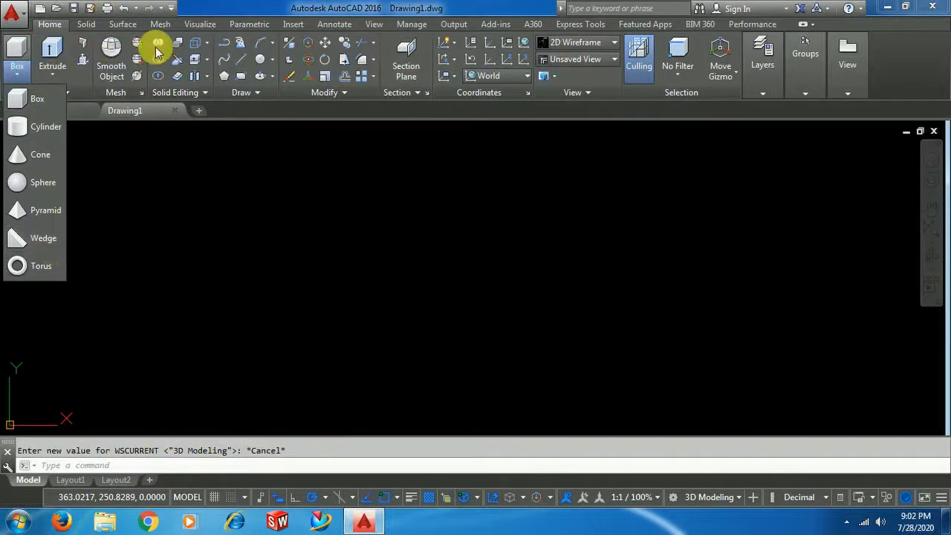
left_click(159, 190)
left_click(54, 80)
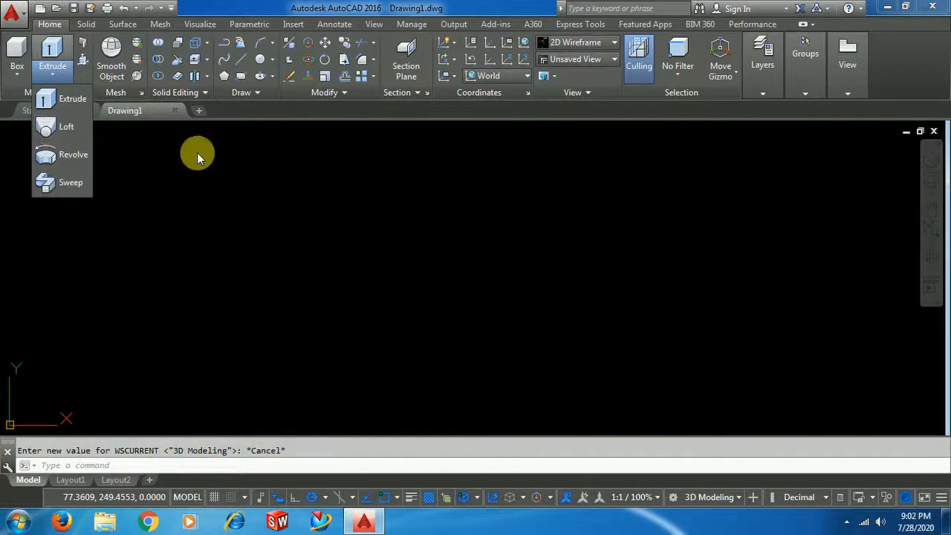
left_click(324, 201)
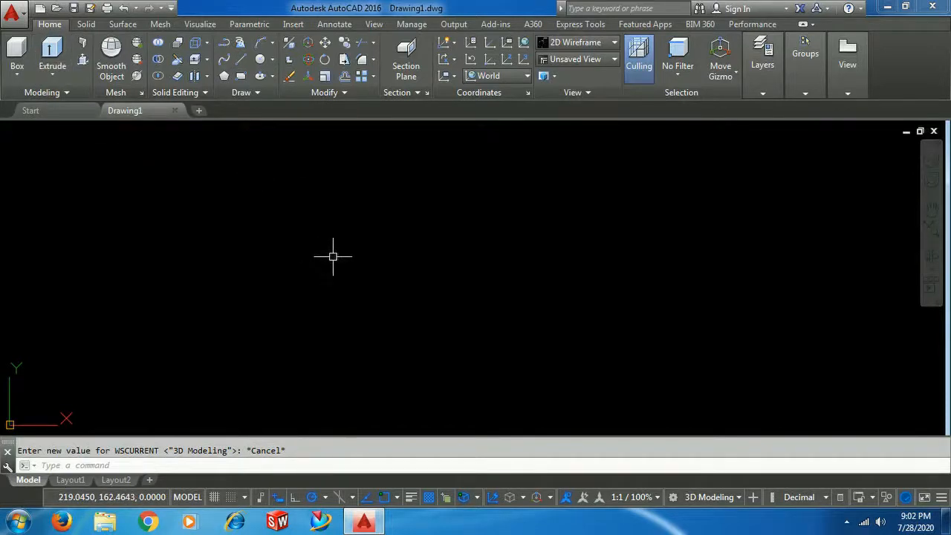
left_click(52, 71)
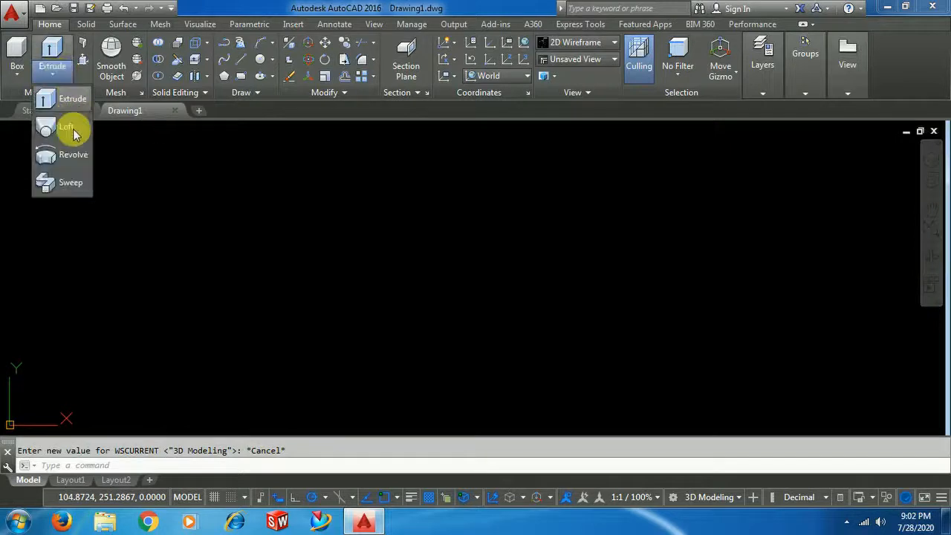
left_click(67, 134)
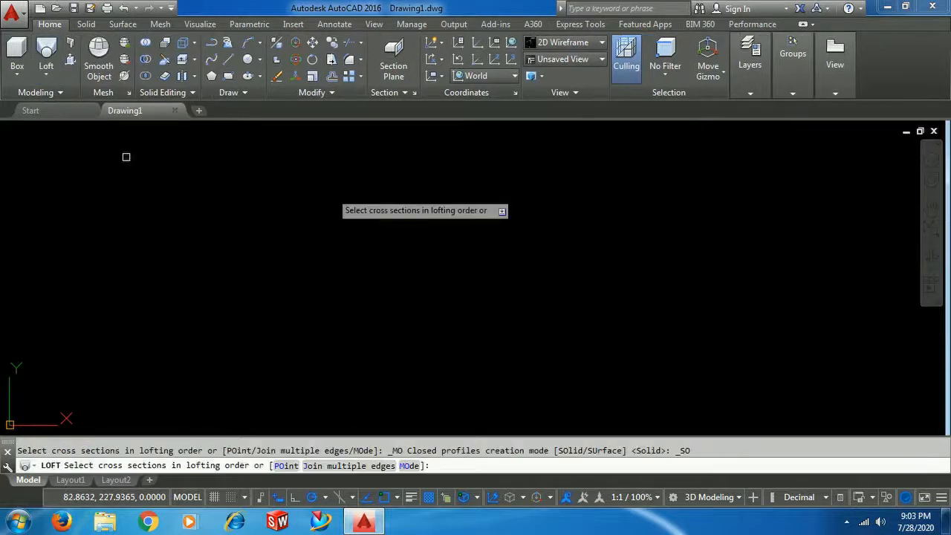
left_click(428, 280)
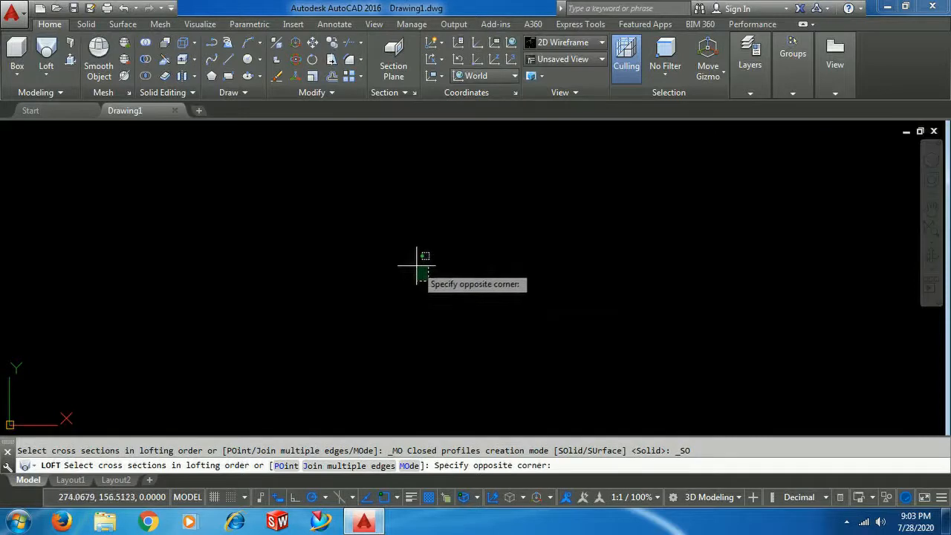
left_click(351, 237)
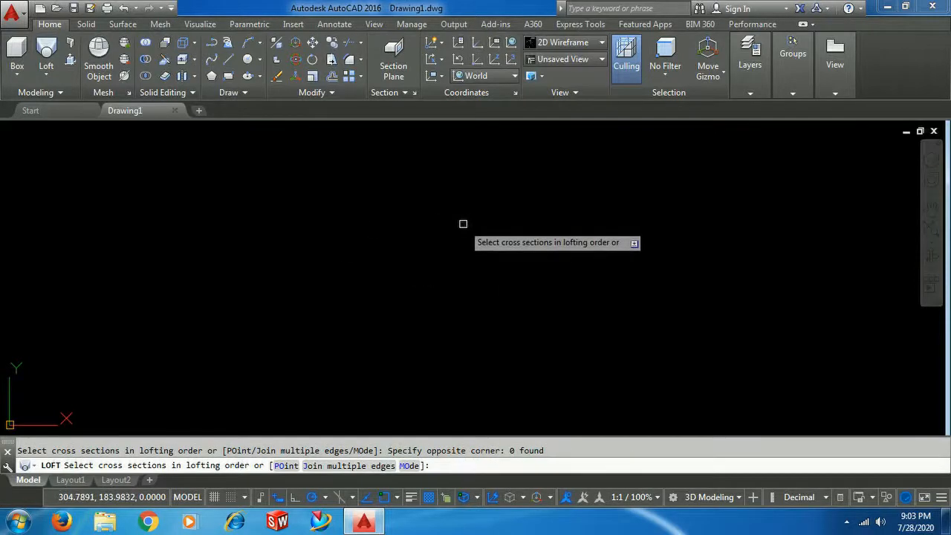
key("Escape")
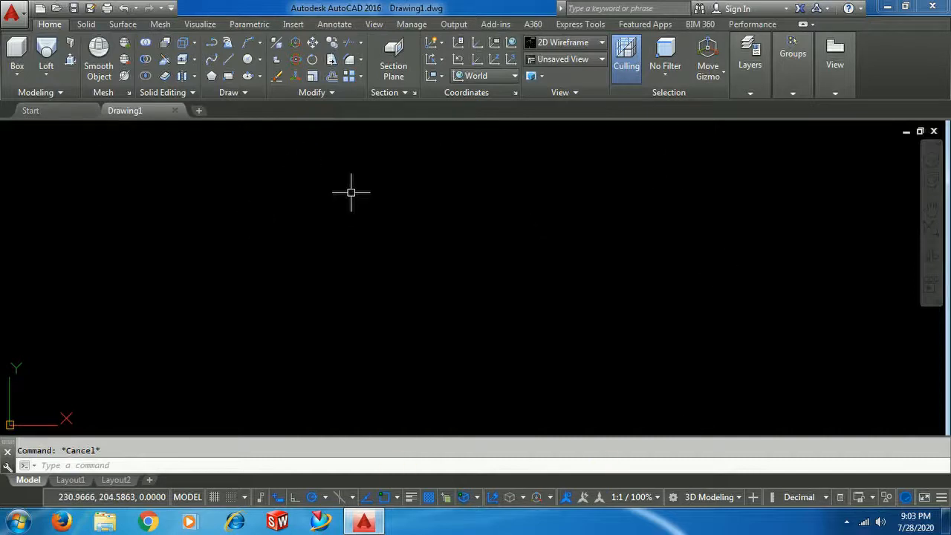
Draw an open wavy spline through four fit points, cresting, dipping and then rising to its far end
left_click(210, 61)
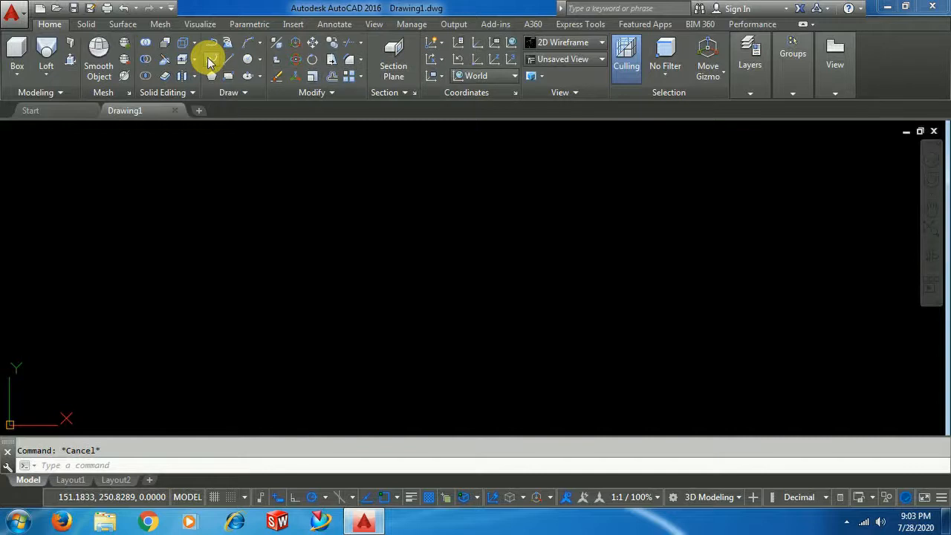
left_click(283, 325)
left_click(360, 282)
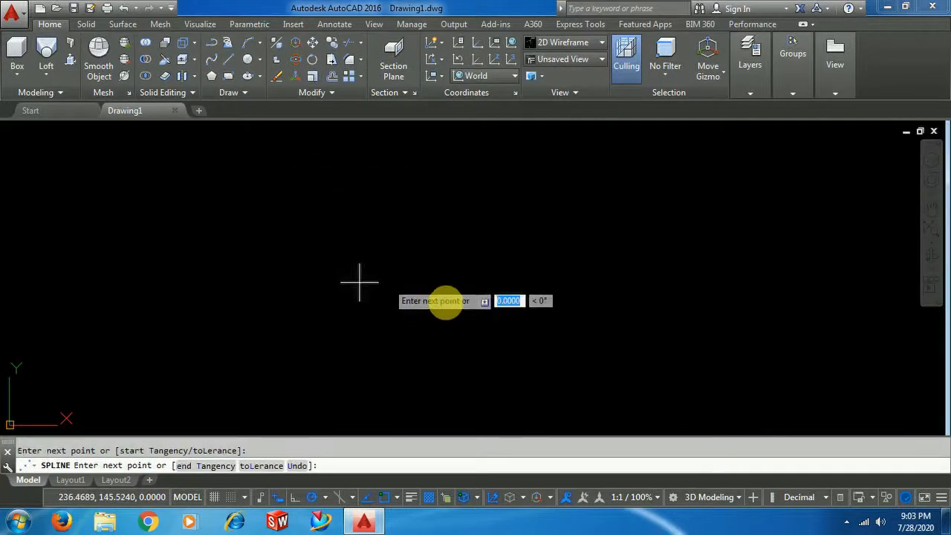
left_click(527, 313)
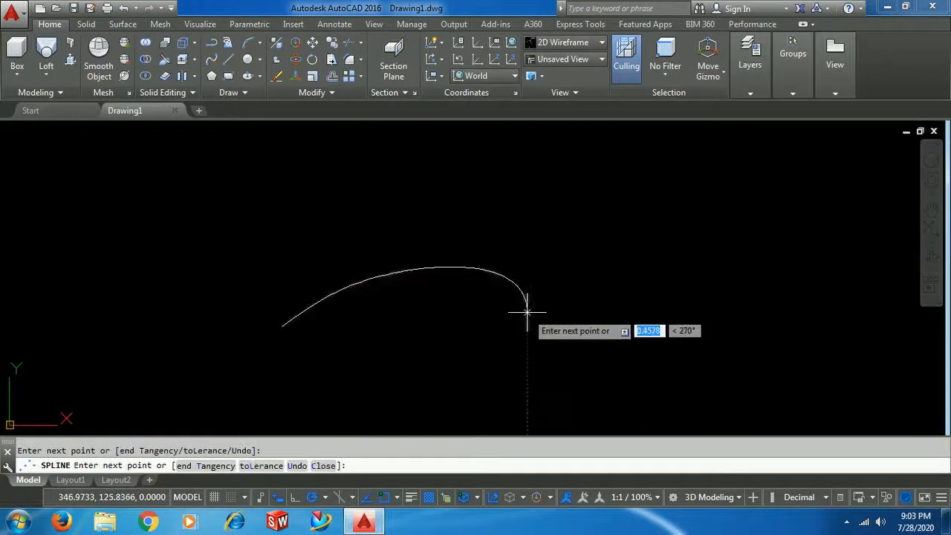
left_click(681, 198)
left_click(666, 189)
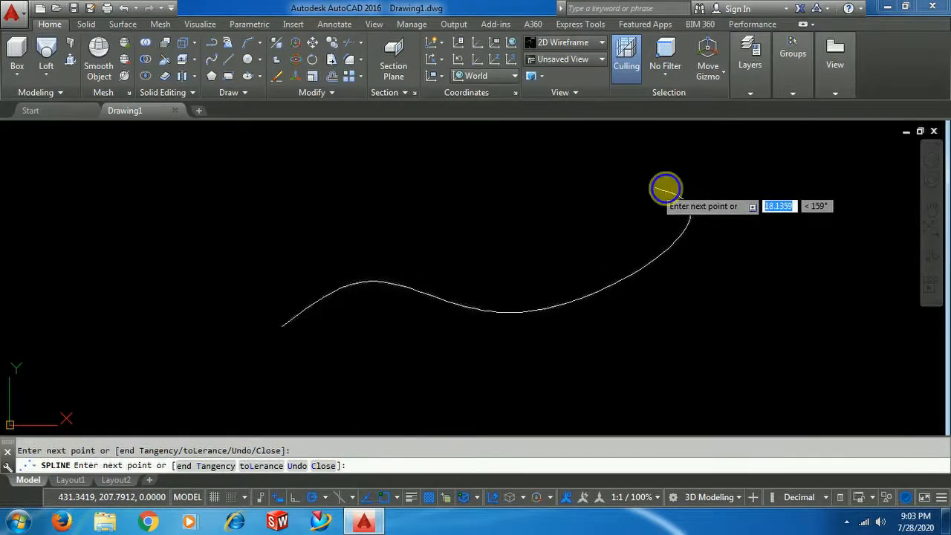
right_click(669, 192)
left_click(695, 196)
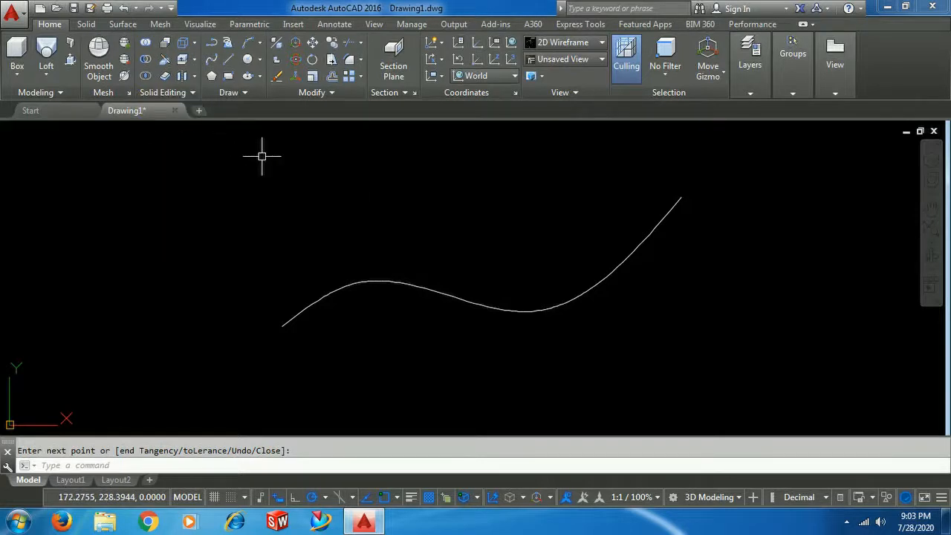
Draw a circle centred on the lower starting endpoint of the spline
left_click(249, 60)
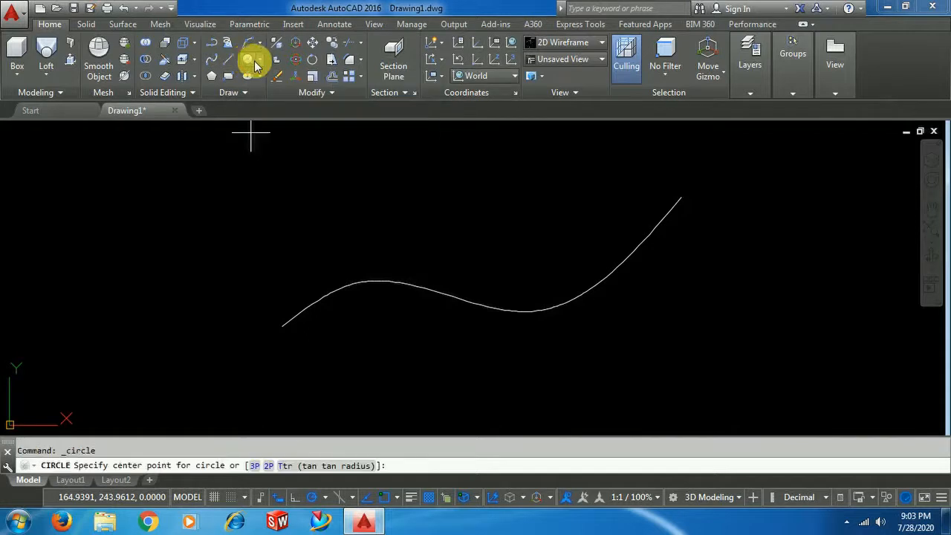
left_click(282, 328)
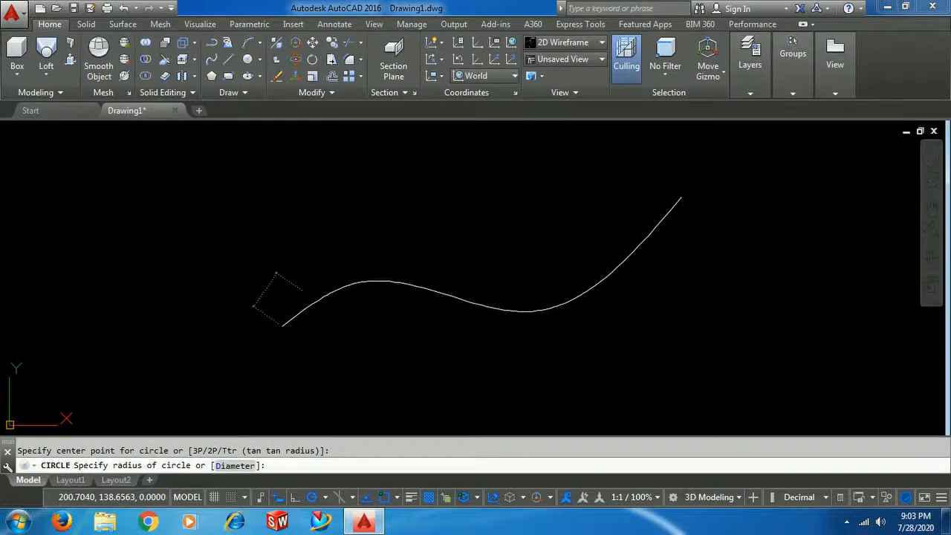
left_click(306, 294)
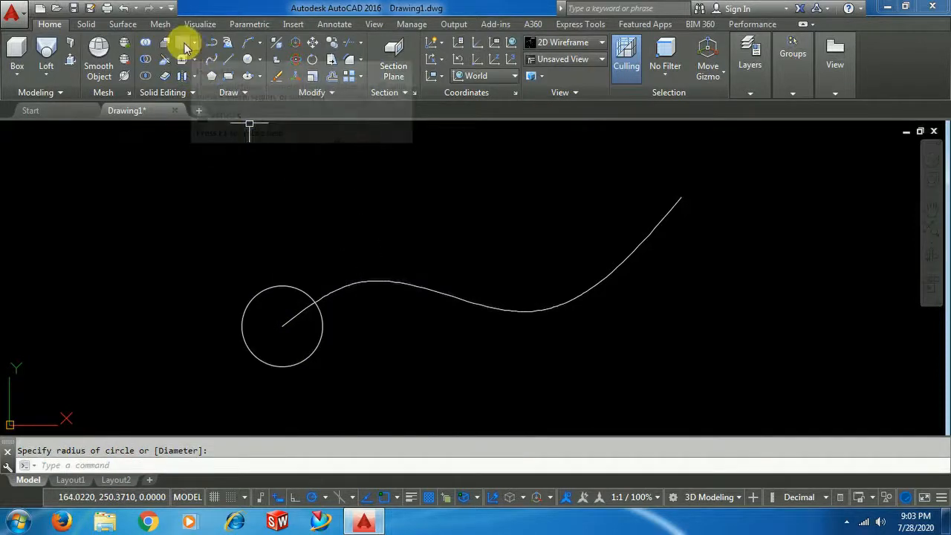
Draw a rectangle with its upper-left corner on the spline's upper endpoint, extending right and downward
left_click(228, 76)
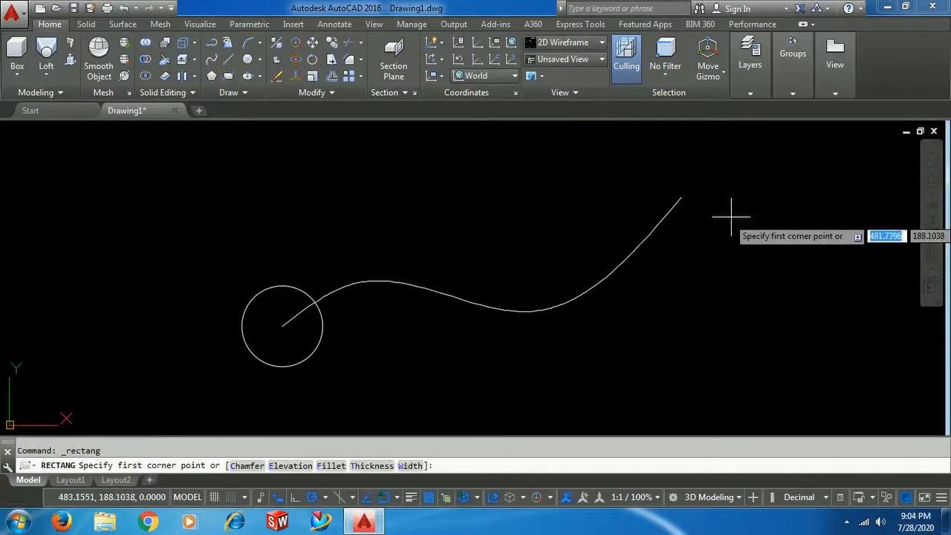
left_click(682, 197)
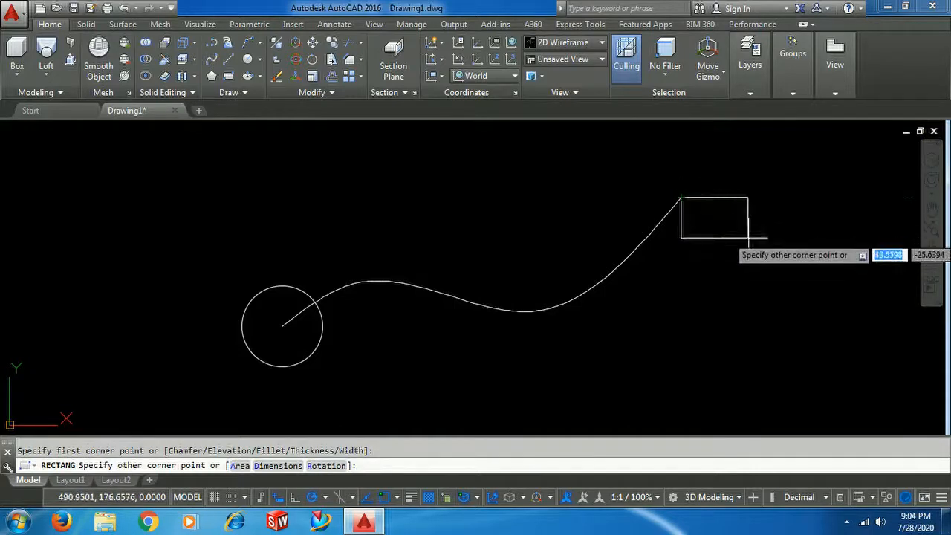
left_click(773, 260)
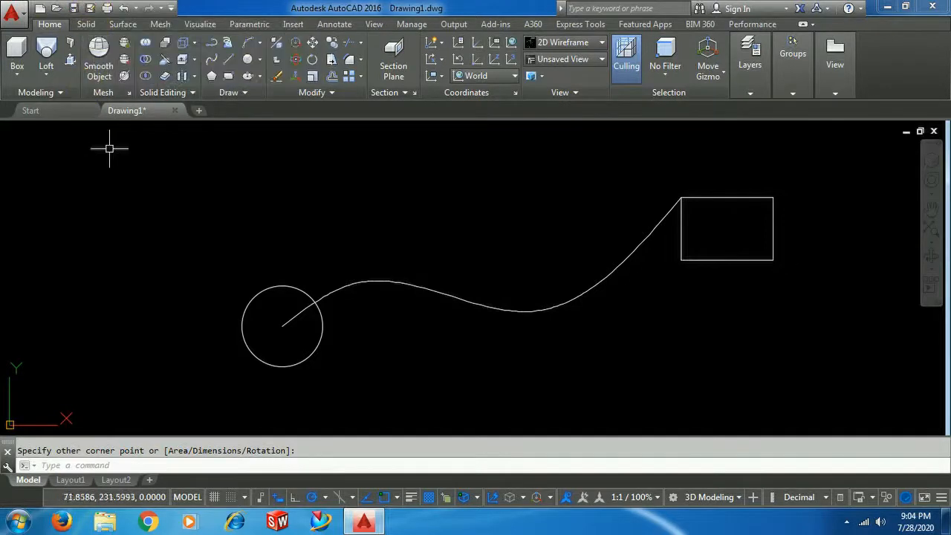
Set the view to SW Isometric and the visual style to Realistic
left_click(22, 133)
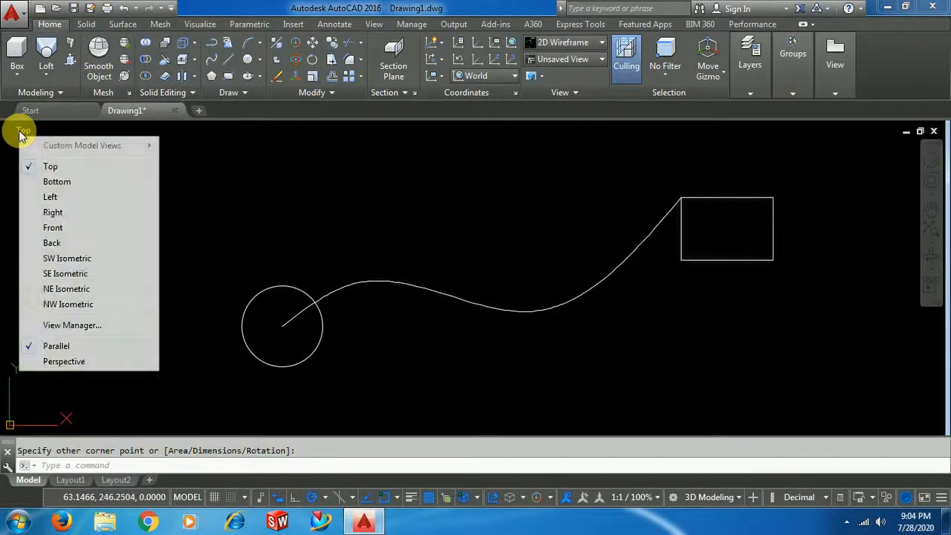
left_click(52, 260)
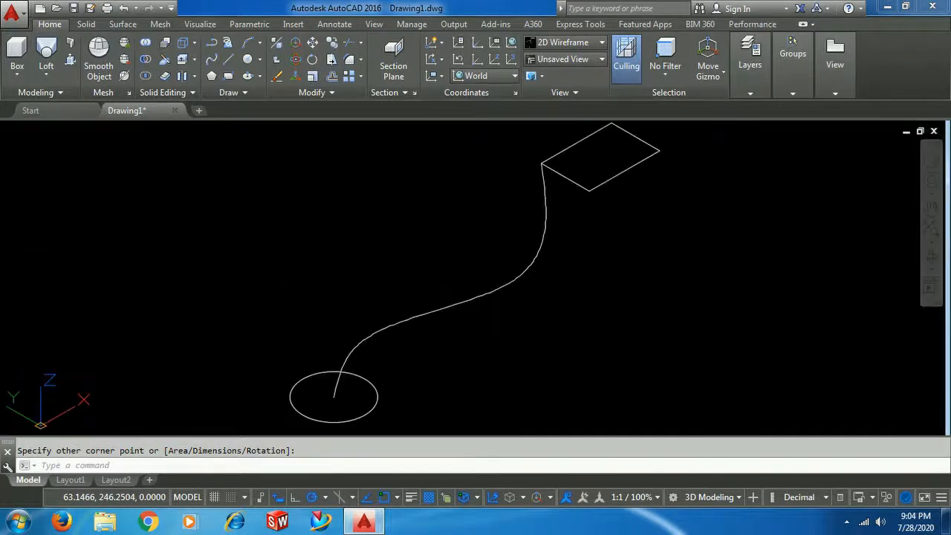
left_click(112, 131)
left_click(135, 213)
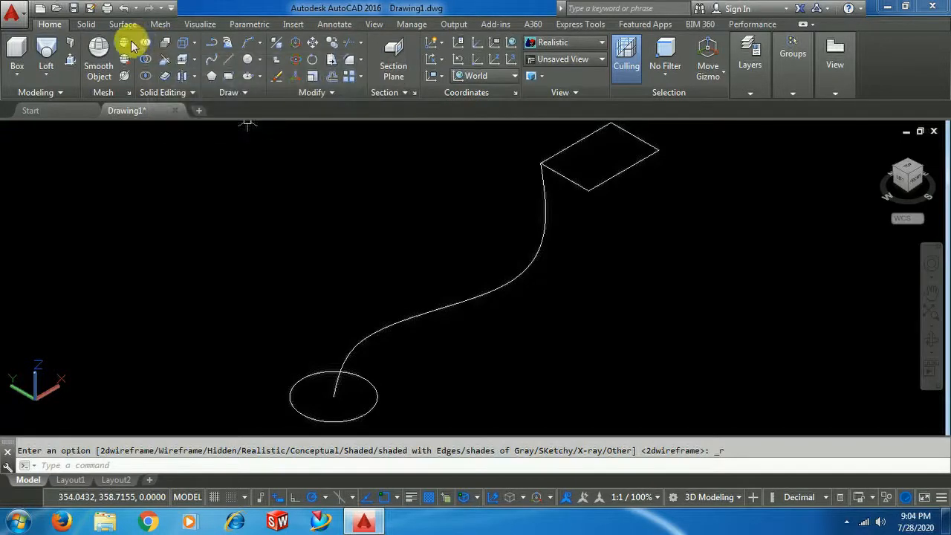
Try to loft a solid from the circle to the rectangle using the spline as the path
left_click(46, 53)
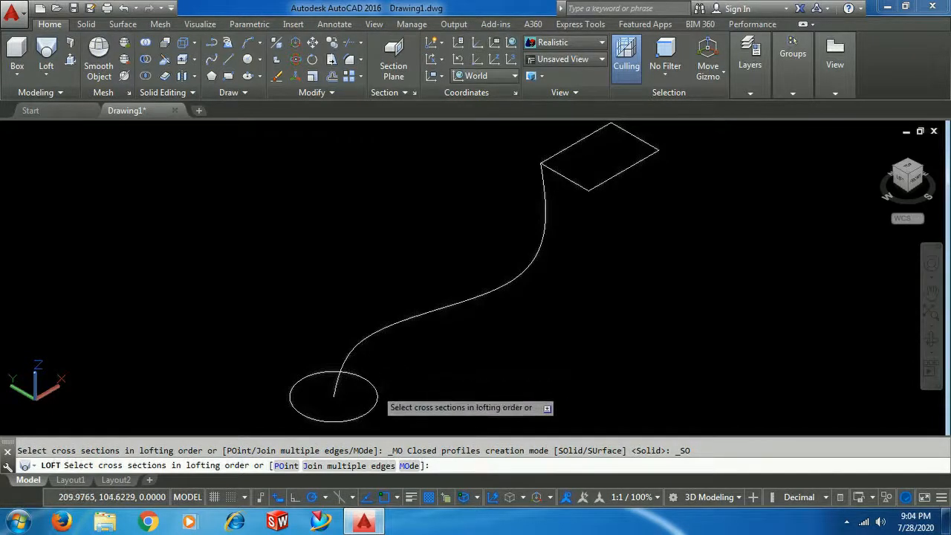
left_click(380, 381)
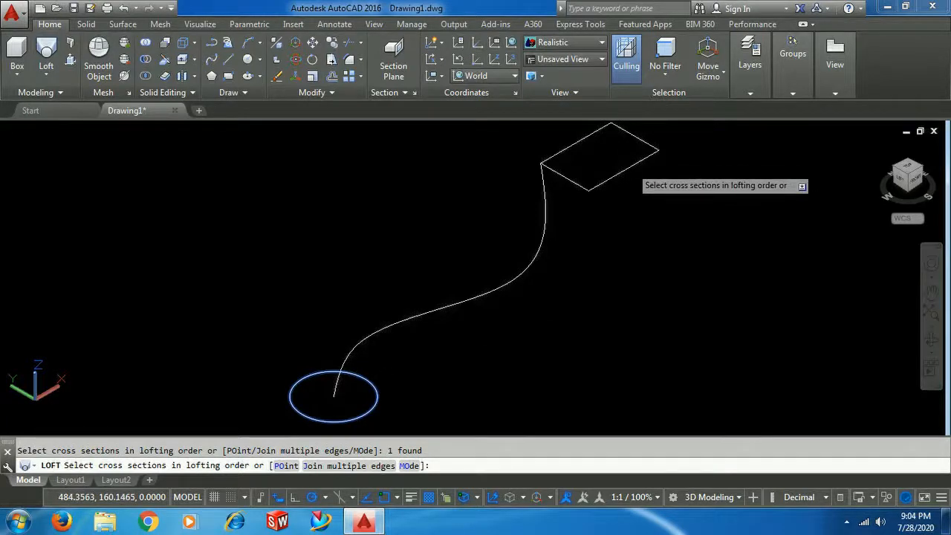
left_click(620, 169)
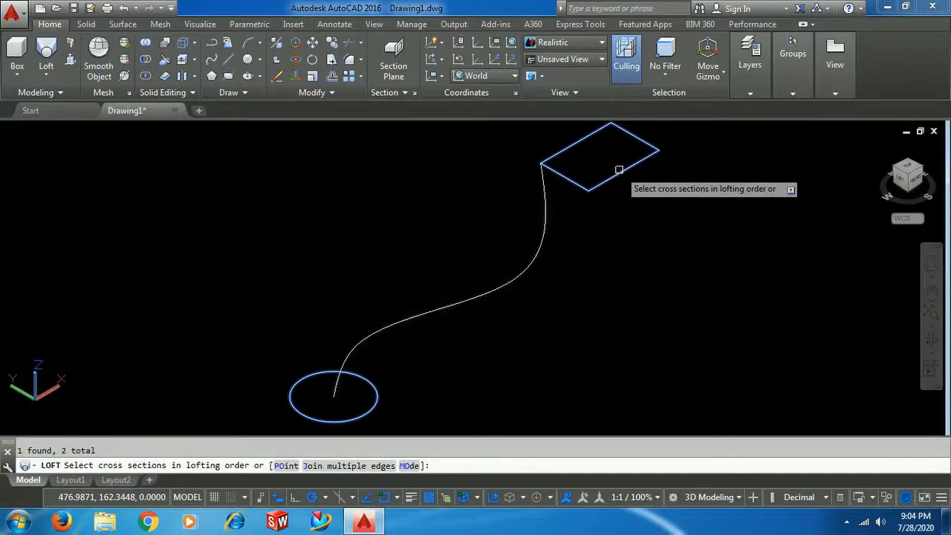
right_click(593, 265)
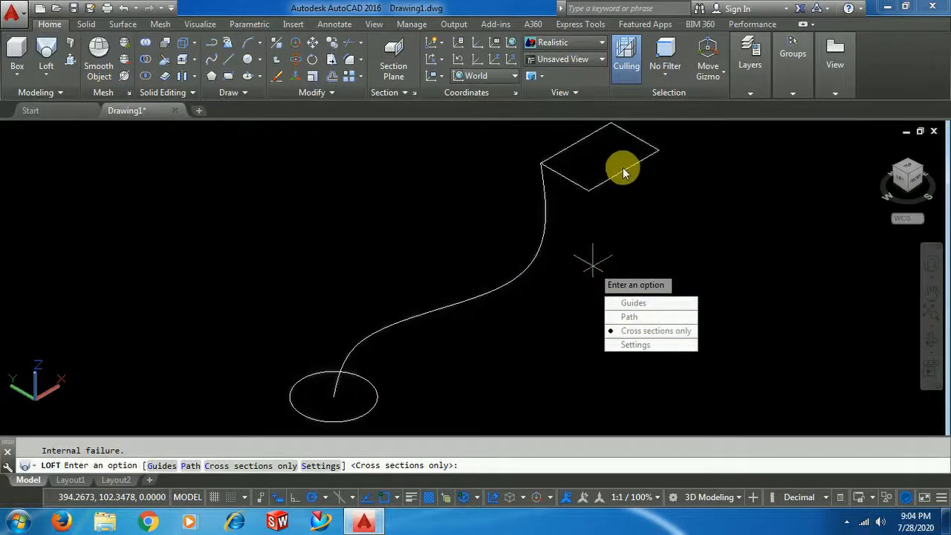
left_click(626, 320)
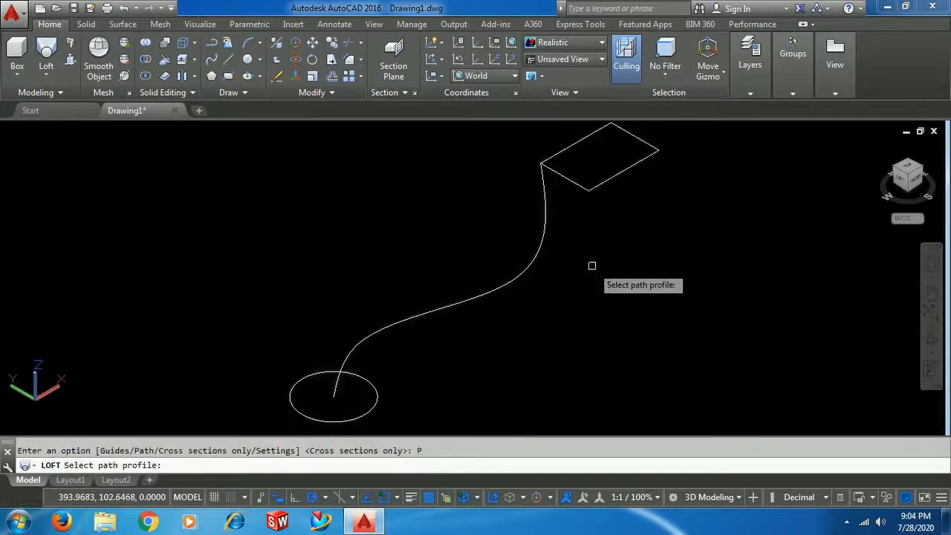
left_click(533, 263)
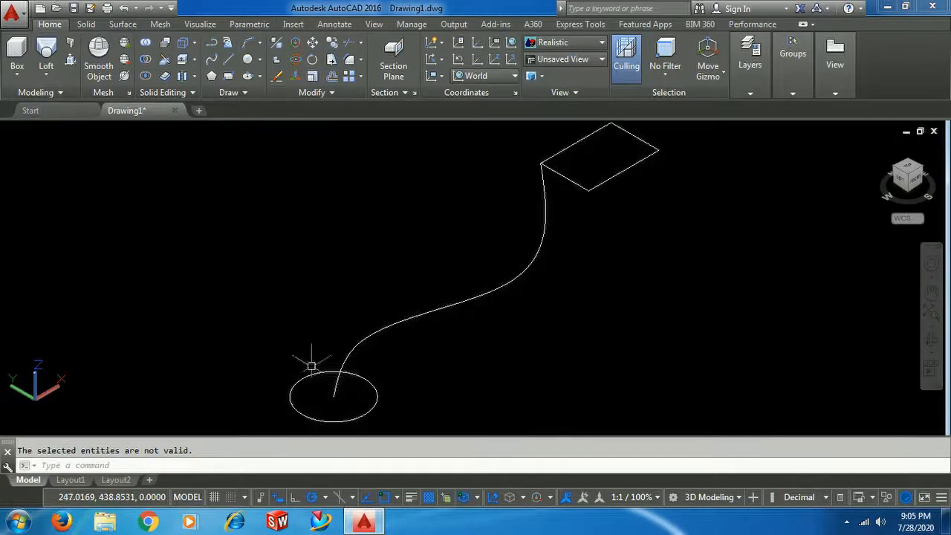
Return Drawing1 to the Top view with the circle, spline and rectangle all in frame
left_click(33, 129)
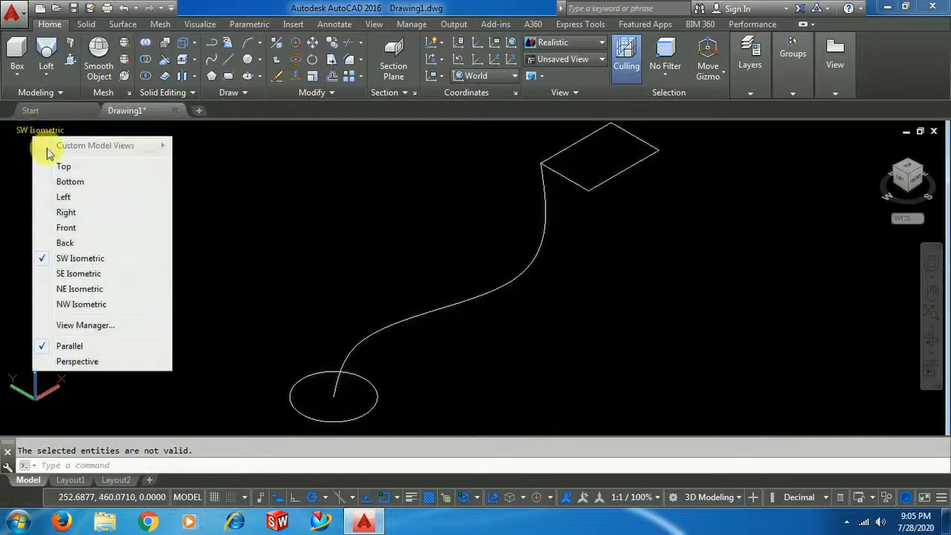
left_click(64, 168)
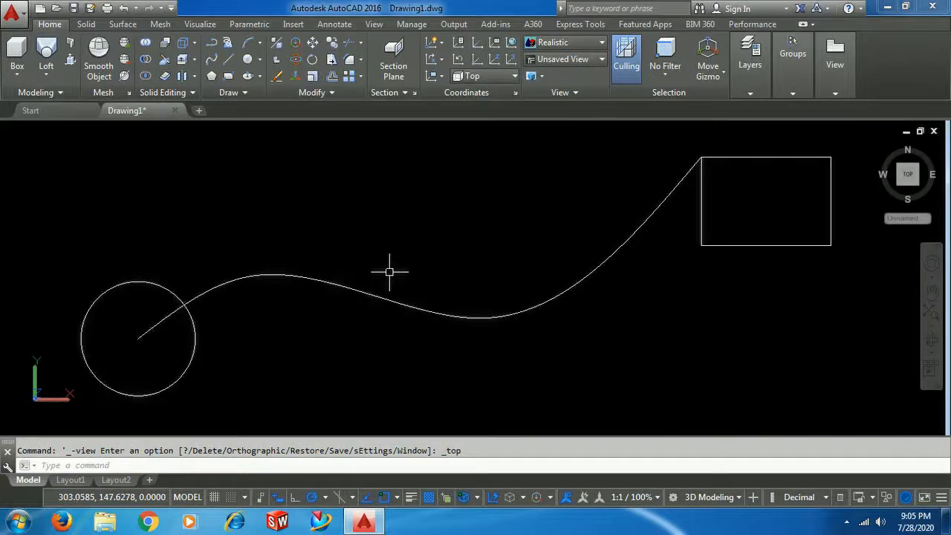
scroll(389, 272, "down", 2)
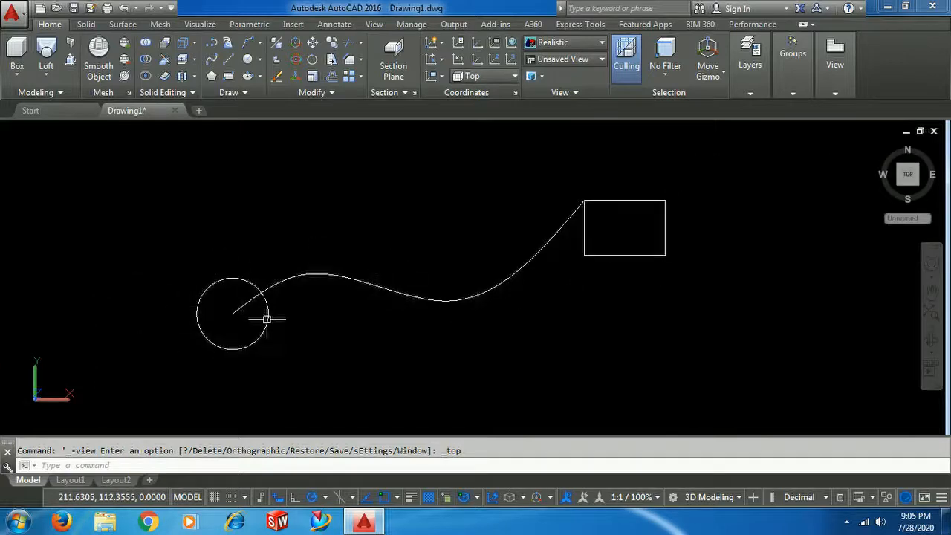
left_click(53, 118)
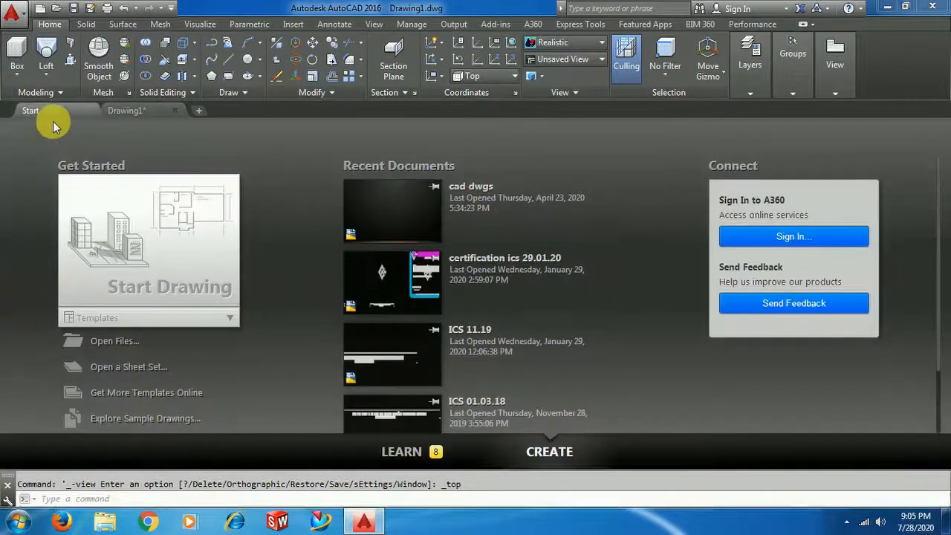
left_click(113, 111)
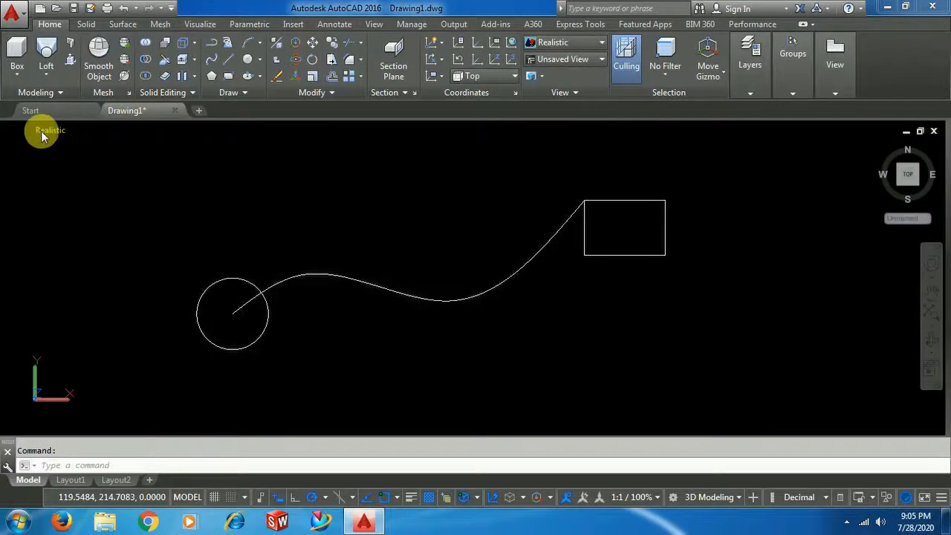
Try the SW Isometric and Bottom preset views of the circle, spline and rectangle
left_click(43, 132)
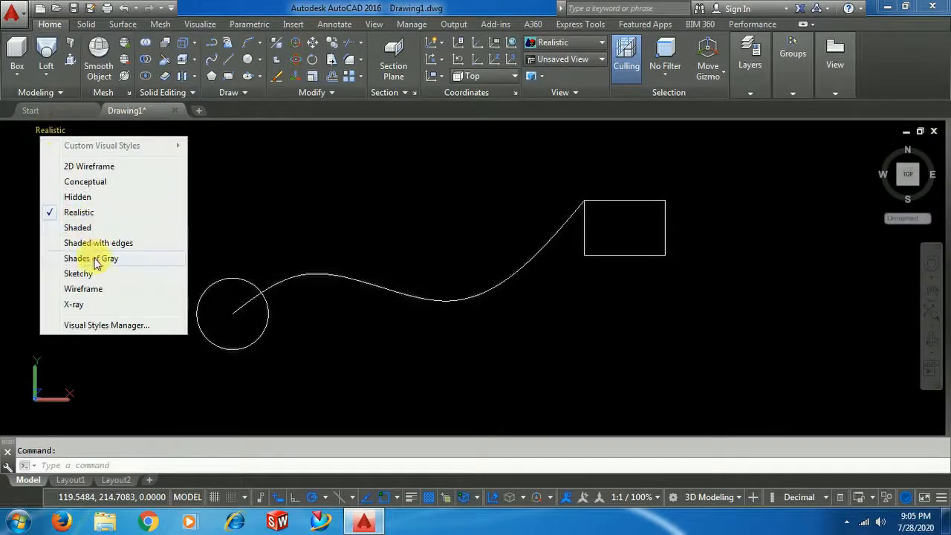
left_click(38, 131)
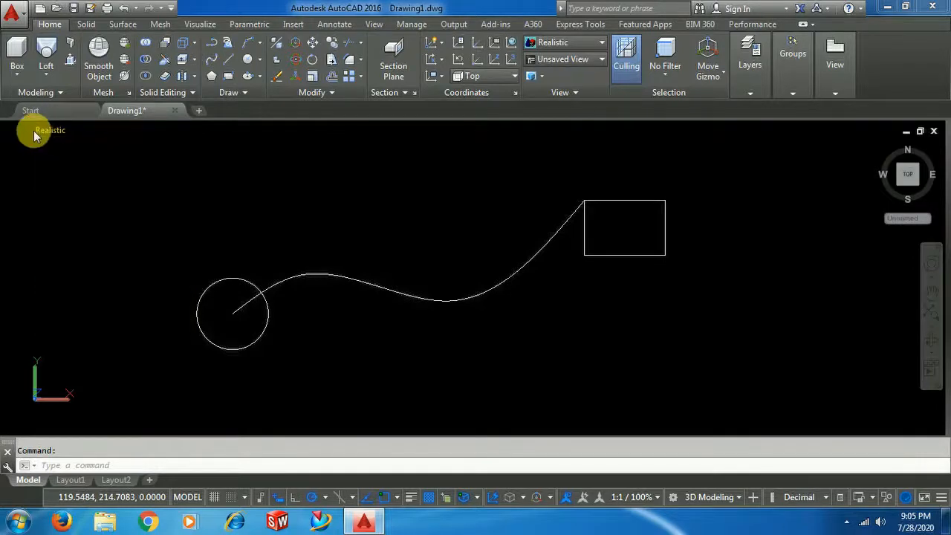
left_click(20, 132)
left_click(18, 132)
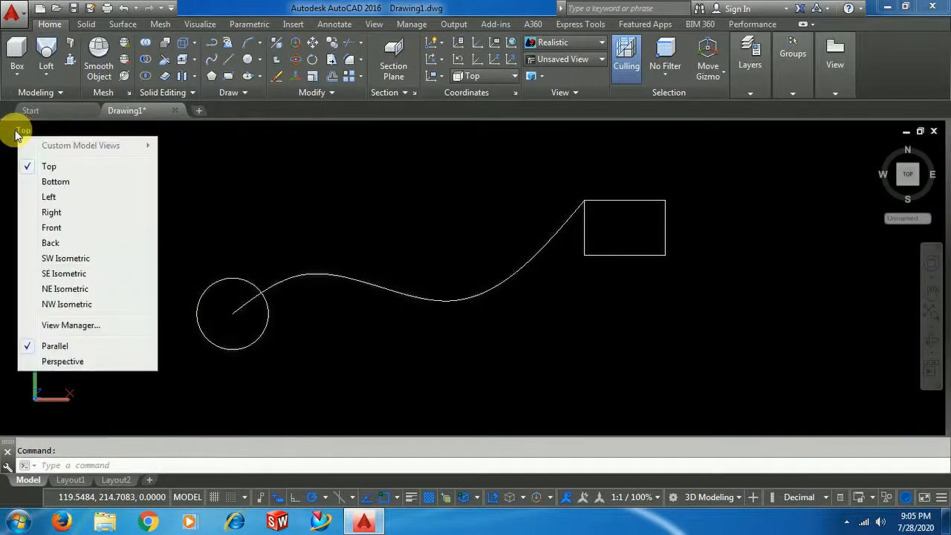
left_click(75, 258)
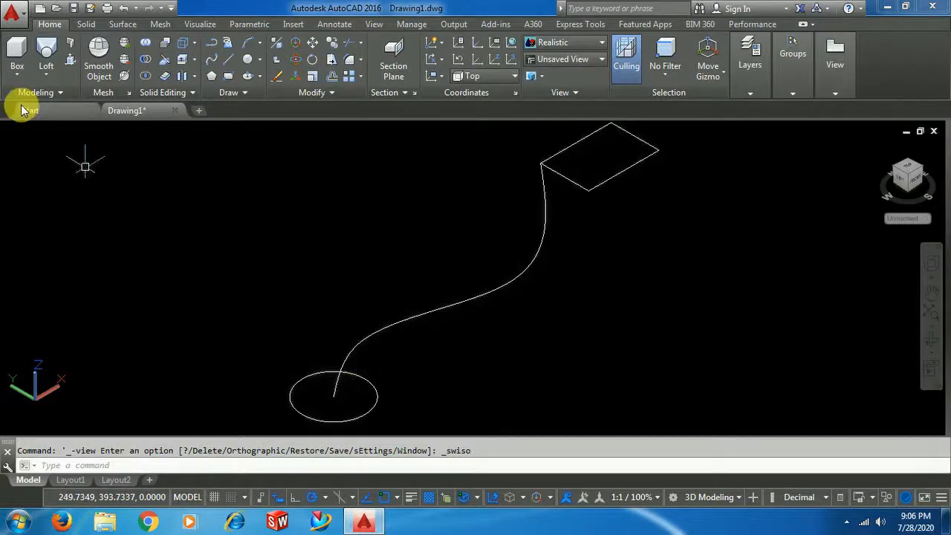
left_click(44, 130)
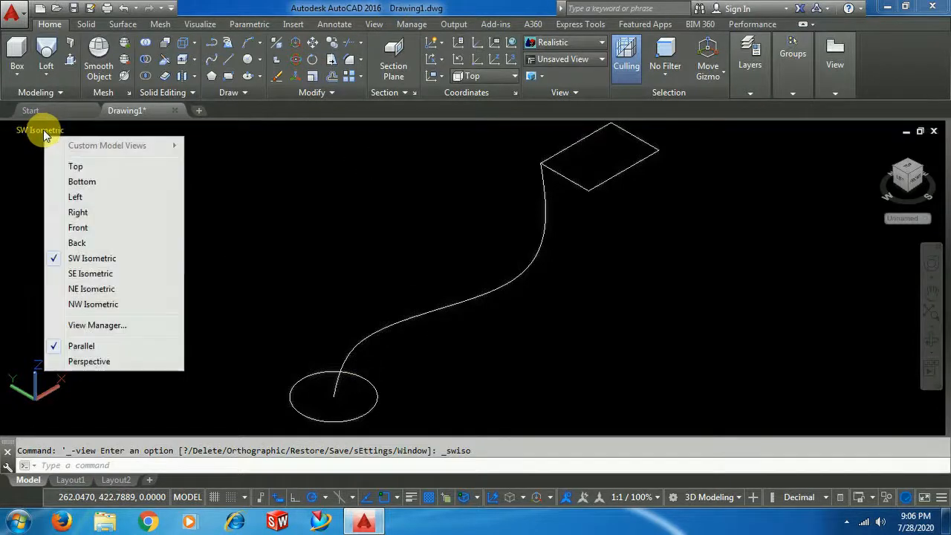
left_click(89, 188)
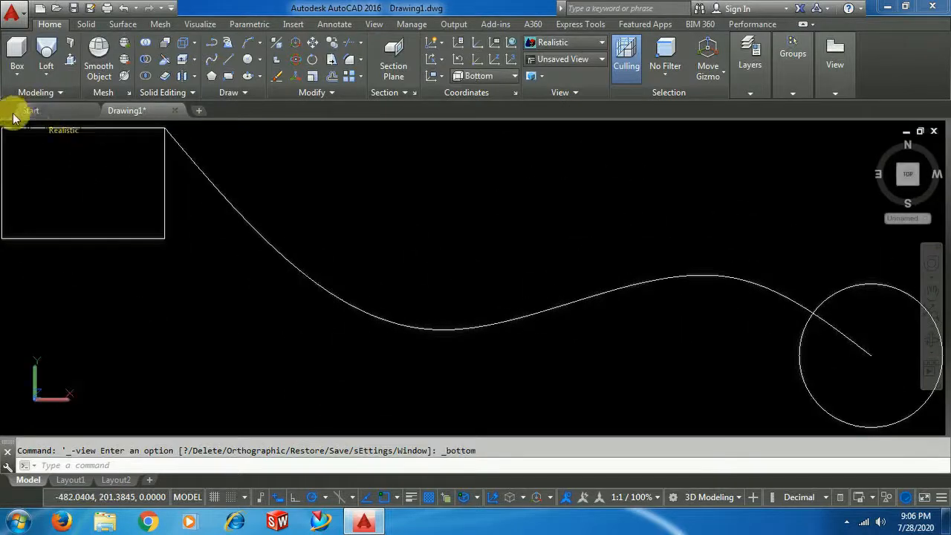
Set the view to Left and zoom out to show the flat profiles edge-on
left_click(26, 134)
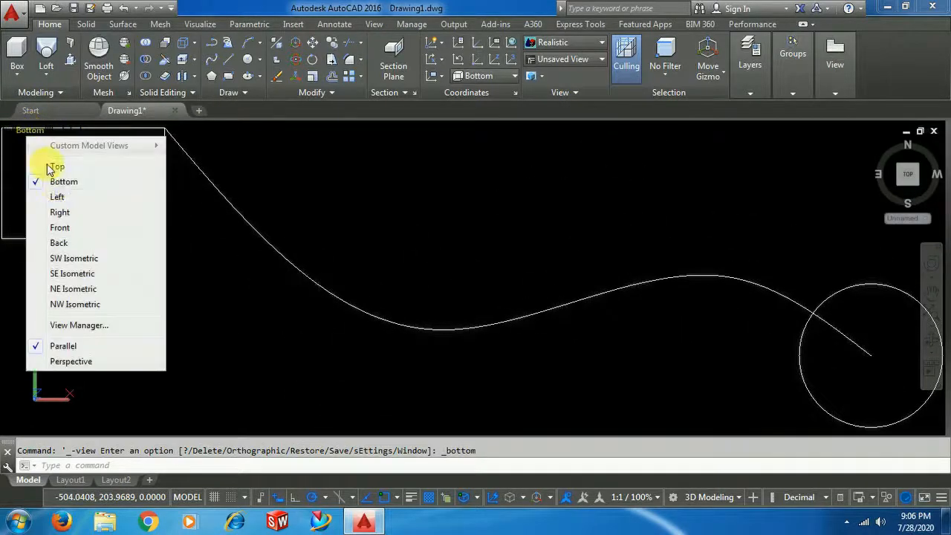
left_click(59, 199)
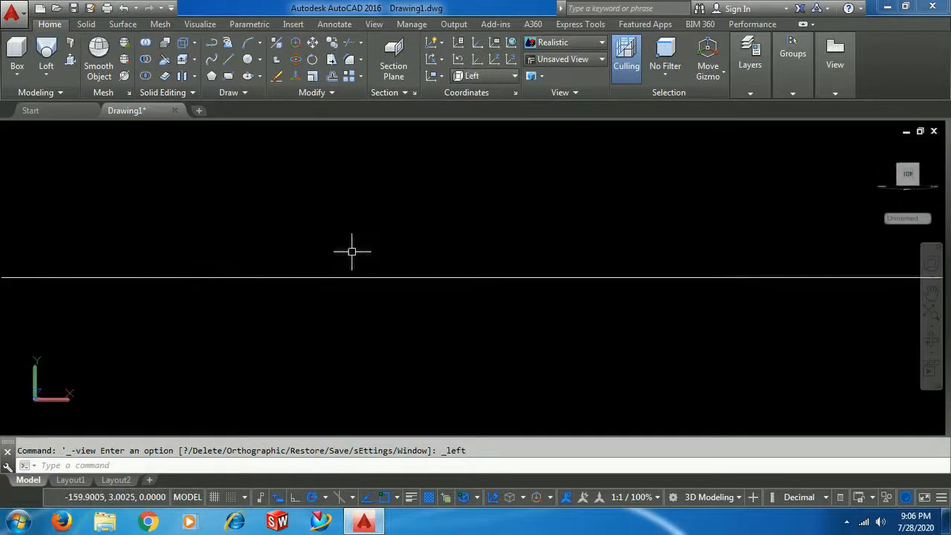
middle_click_drag(377, 230, 377, 231, "shift")
middle_click_drag(411, 189, 425, 174)
scroll(424, 173, "down", 4)
middle_click_drag(425, 208, 413, 262)
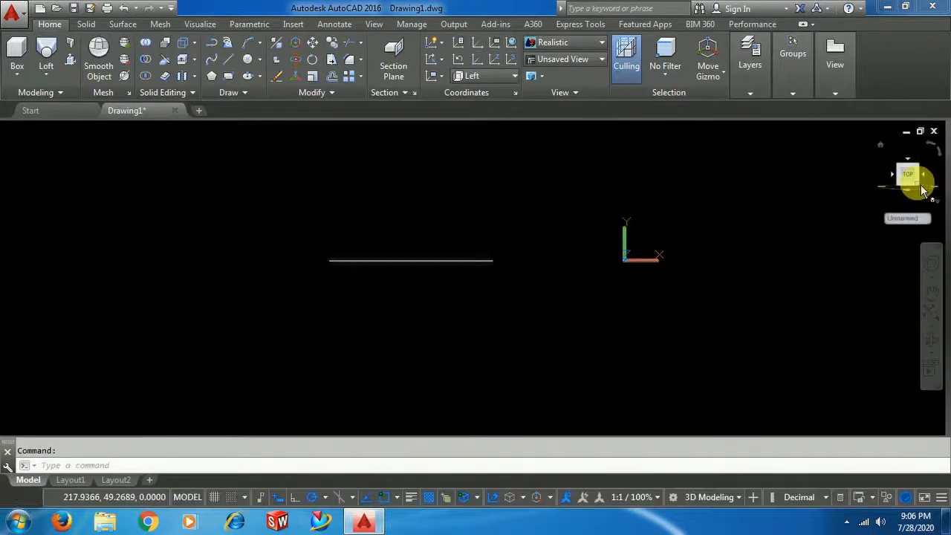
Zoom to all and orbit to an oblique 3D view with the circle, spline and rectangle in frame
mouse_move(910, 177)
left_mouse_down()
mouse_move(907, 212)
mouse_move(920, 186)
mouse_move(909, 170)
left_mouse_up()
middle_click_drag(679, 257, 573, 281)
middle_click_drag(650, 275, 540, 265)
type("z")
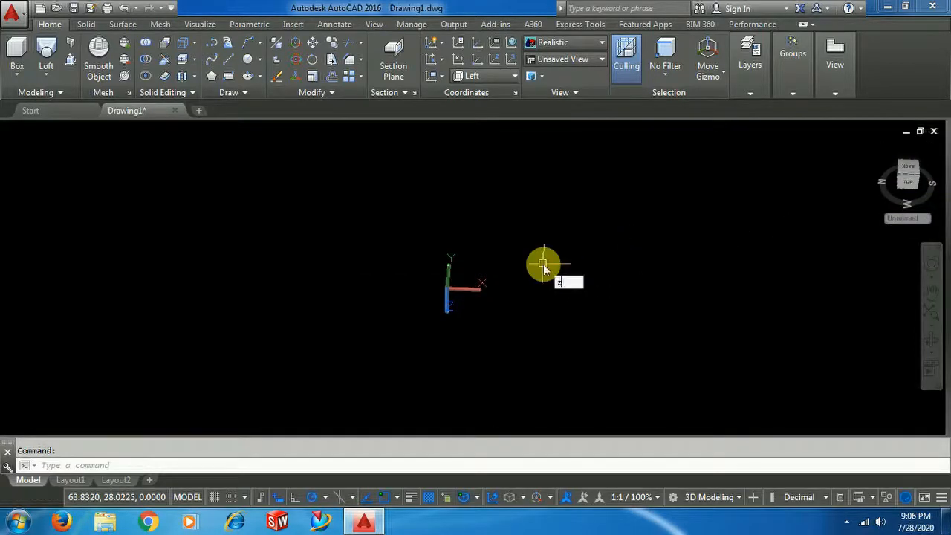
key("Return")
type("a")
key("Return")
middle_click_drag(580, 374, 548, 321)
middle_click_drag(612, 340, 527, 313, "shift")
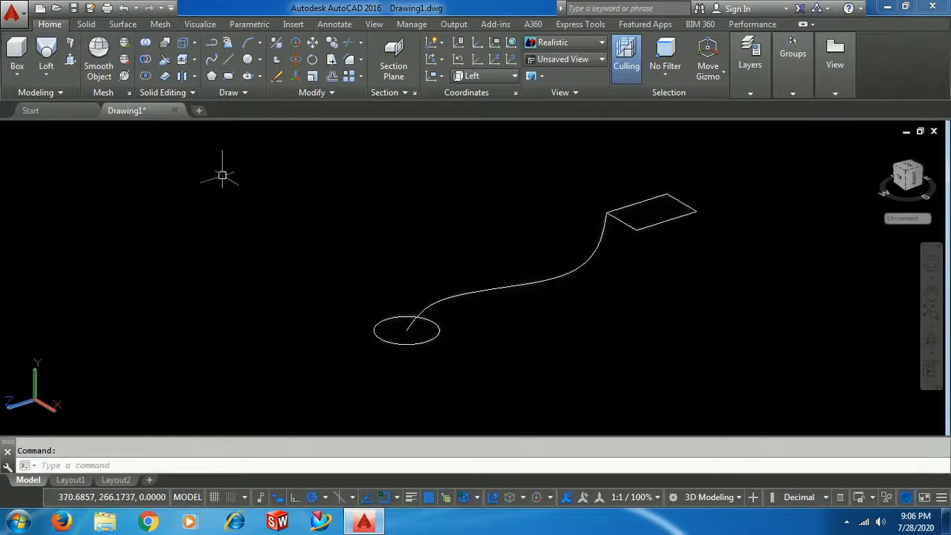
Draw a vertical circle in the Left plane, centred on the spline's lower endpoint and slightly larger than the flat circle
left_click(248, 64)
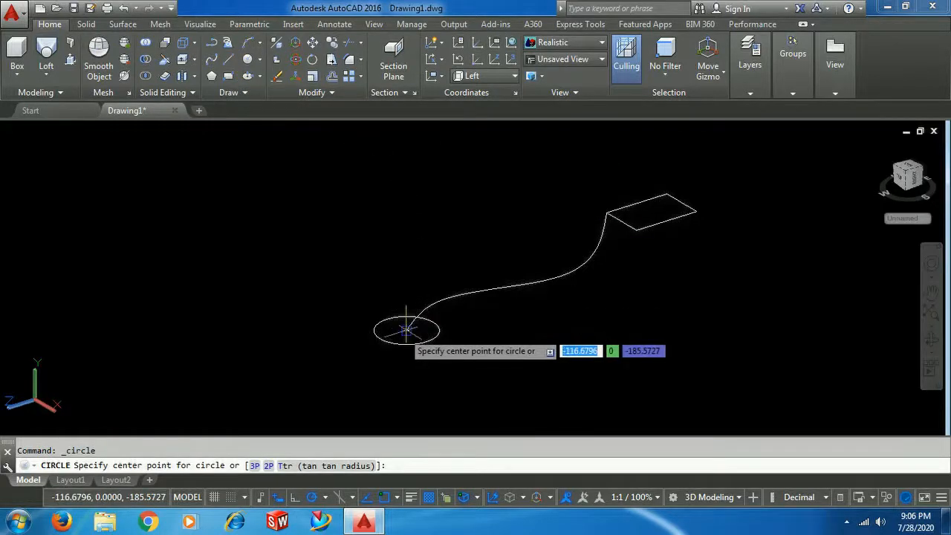
left_click(406, 329)
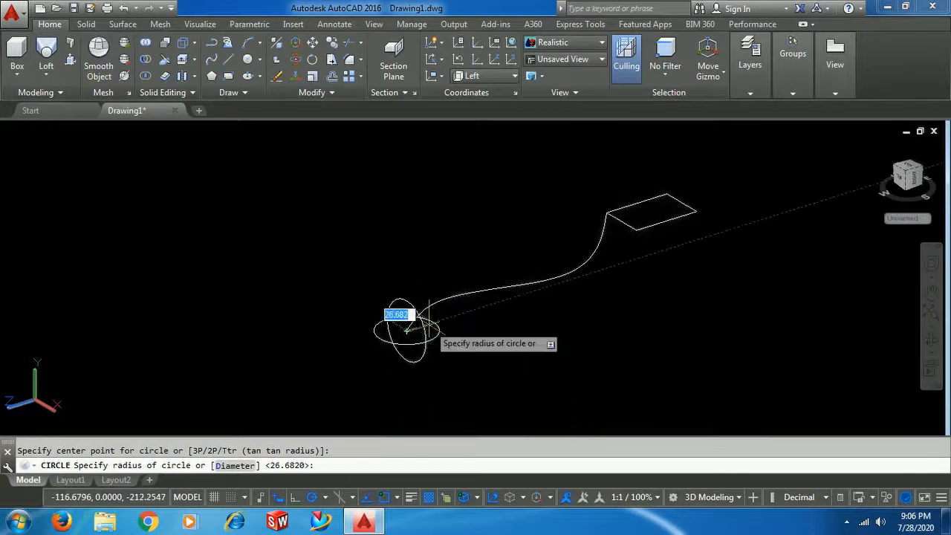
left_click(424, 368)
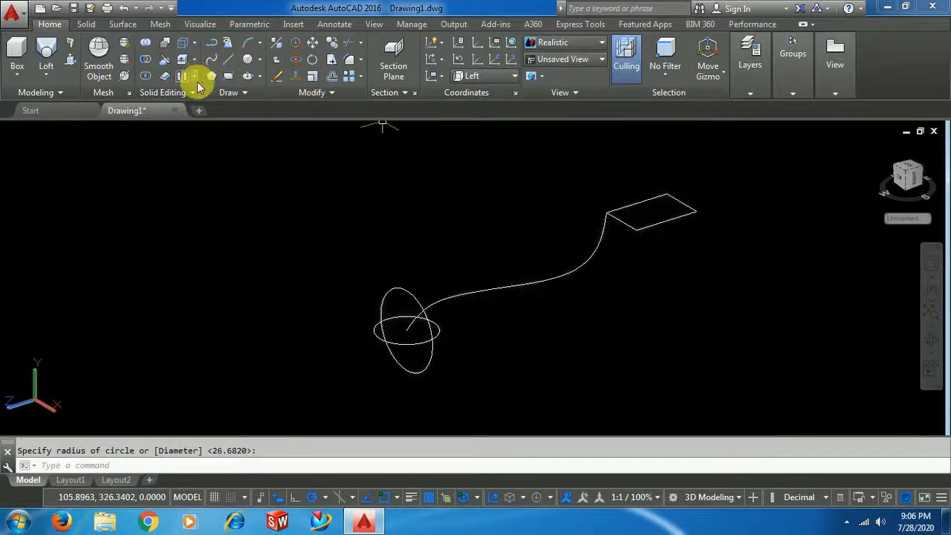
Draw a vertical rectangle in the Left plane from the spline's upper endpoint, extending downward
left_click(228, 77)
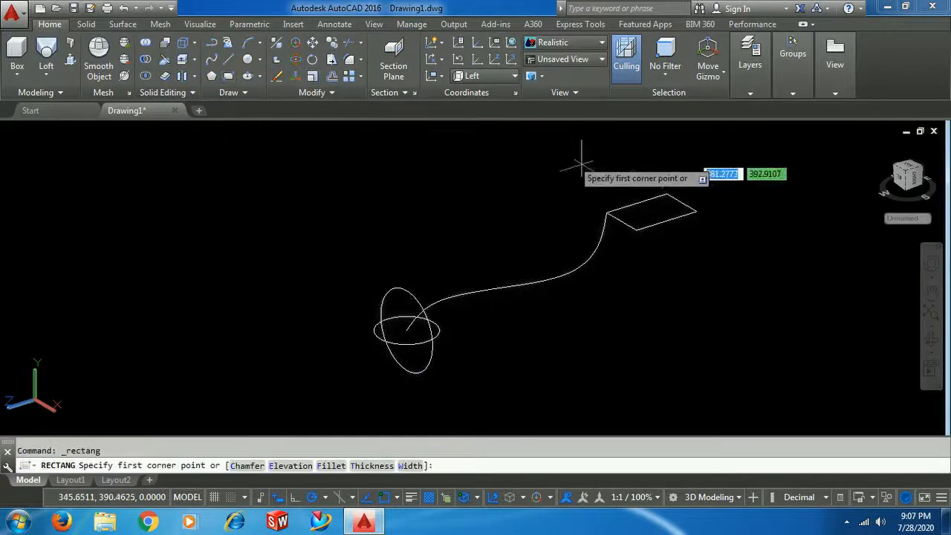
left_click(607, 215)
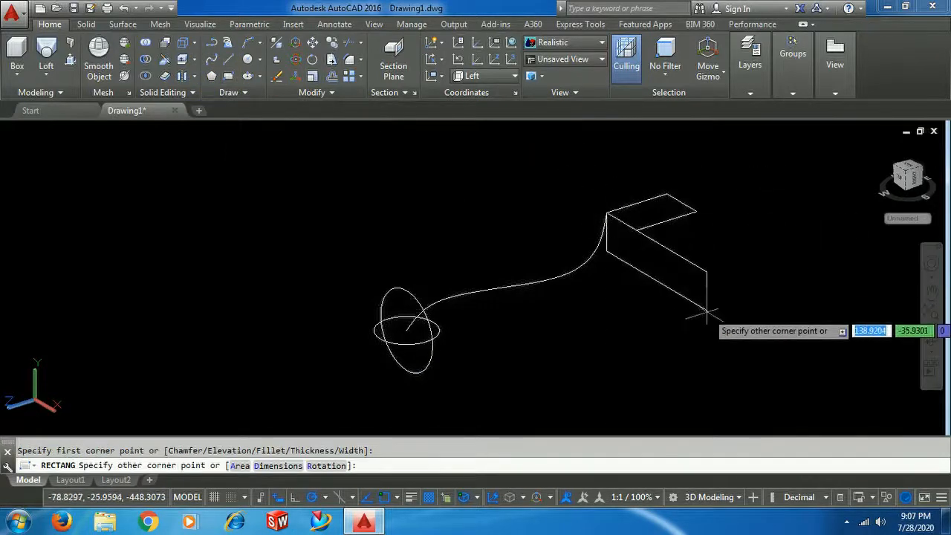
left_click(659, 313)
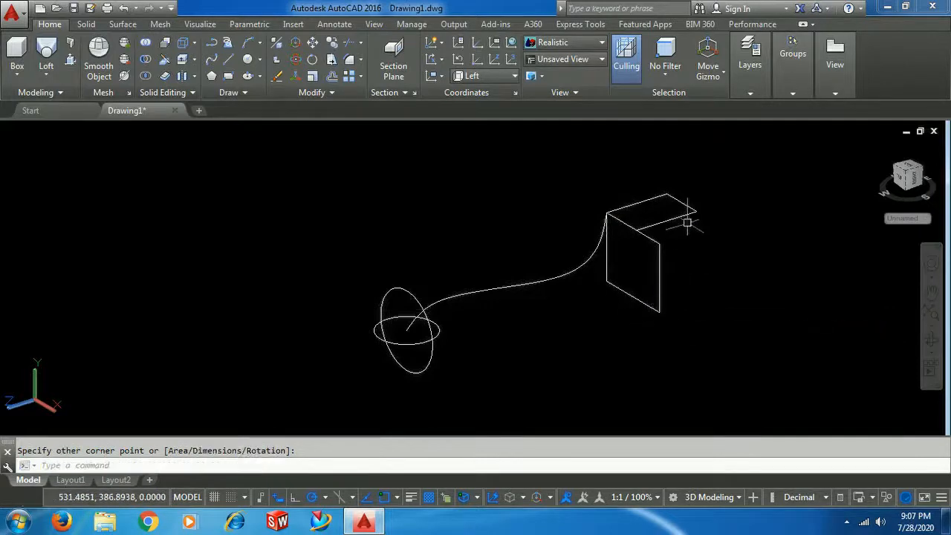
Delete the original flat rectangle and flat circle, keeping the vertical profiles and the spline
left_click(607, 234)
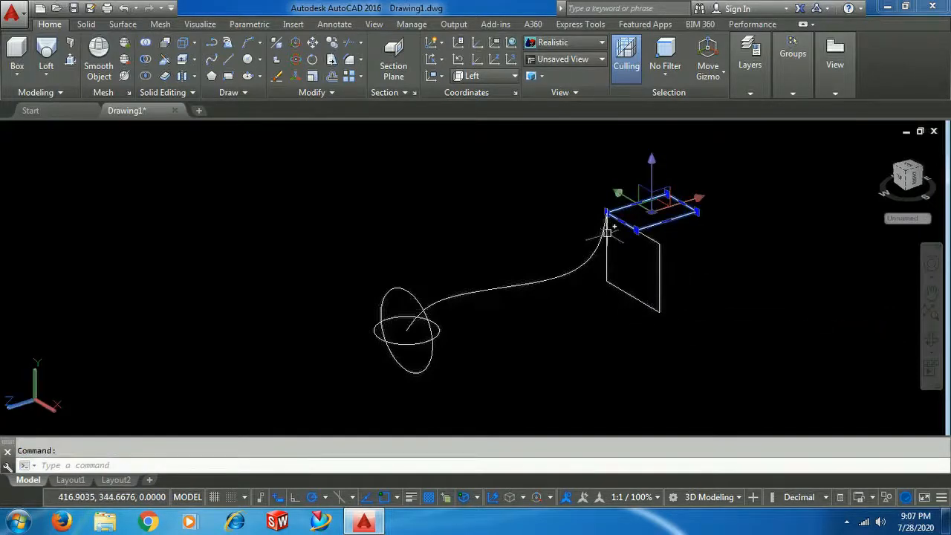
key("Delete")
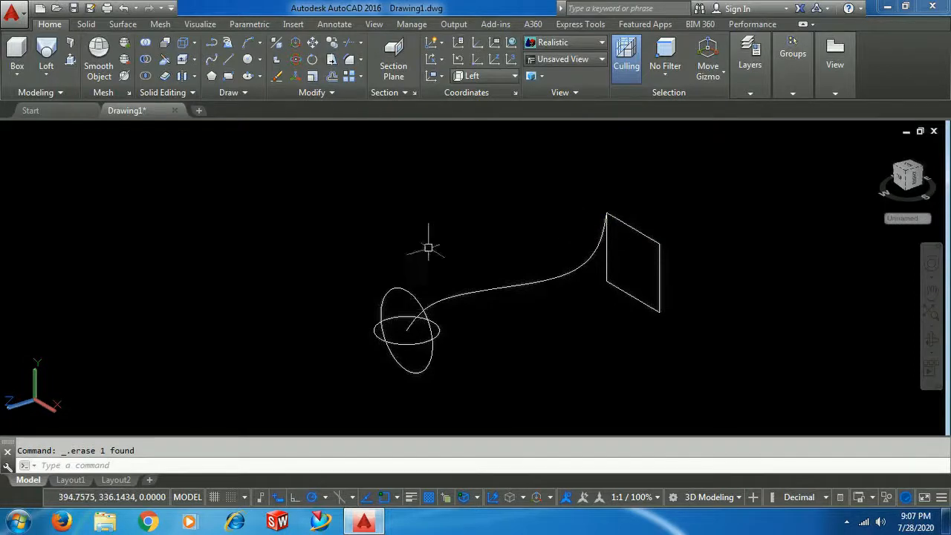
left_click(413, 344)
key("Delete")
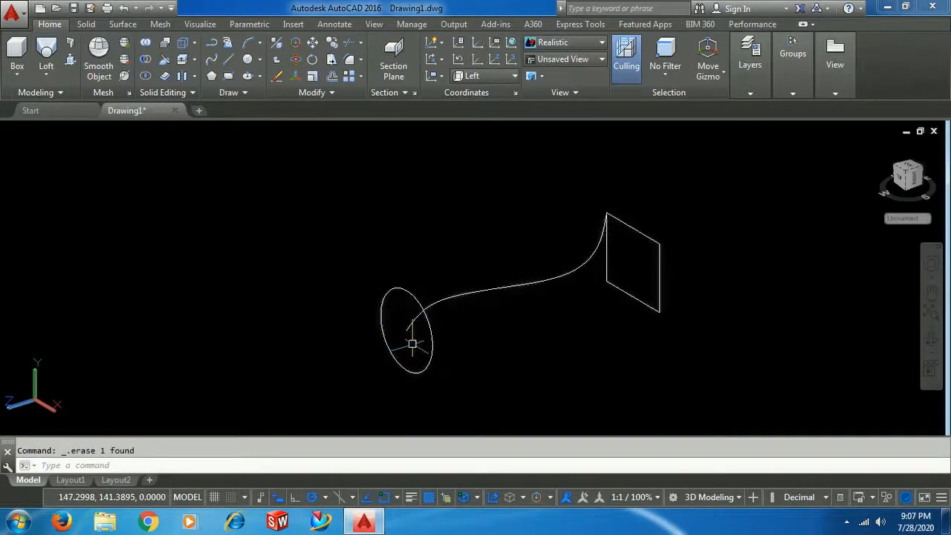
Loft a solid from the vertical circle to the vertical rectangle with the Cross sections only option
scroll(513, 316, "up", 2)
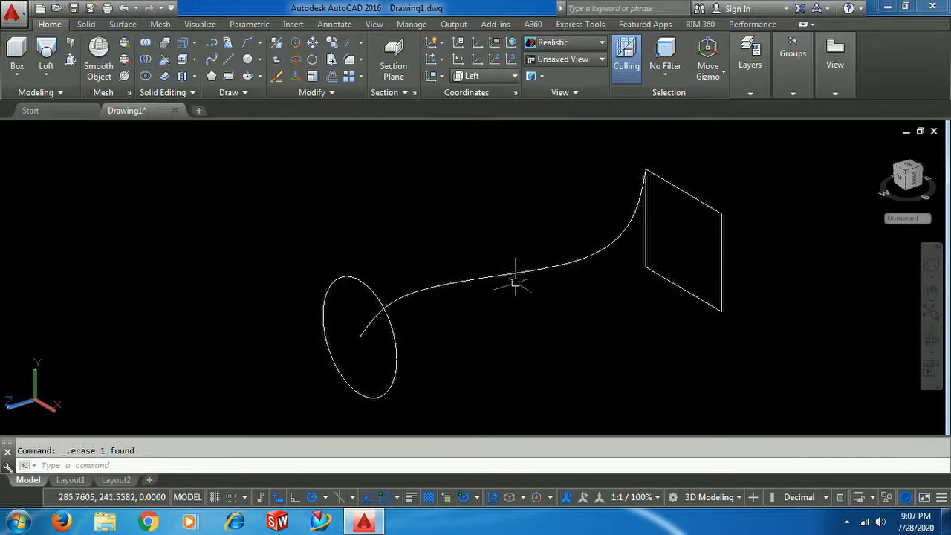
middle_click_drag(516, 340, 488, 330, "shift")
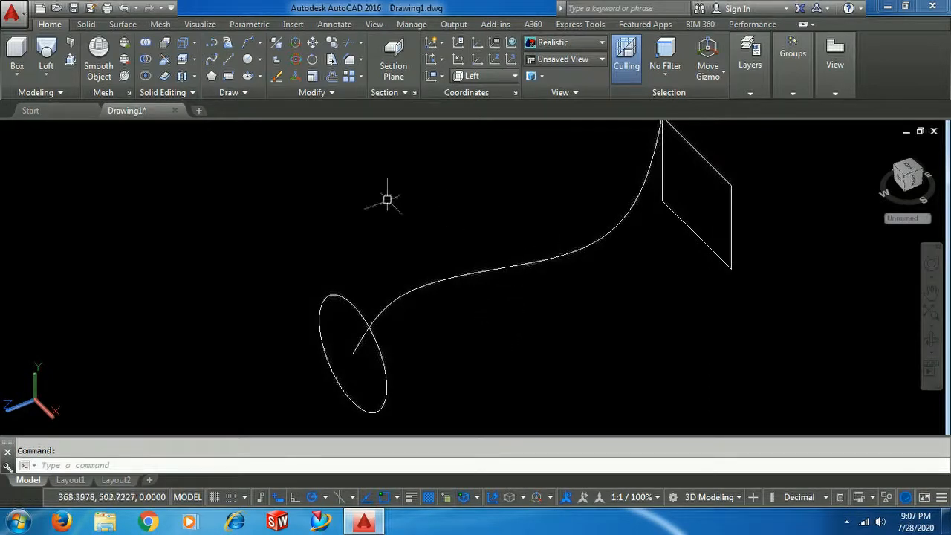
left_click(46, 50)
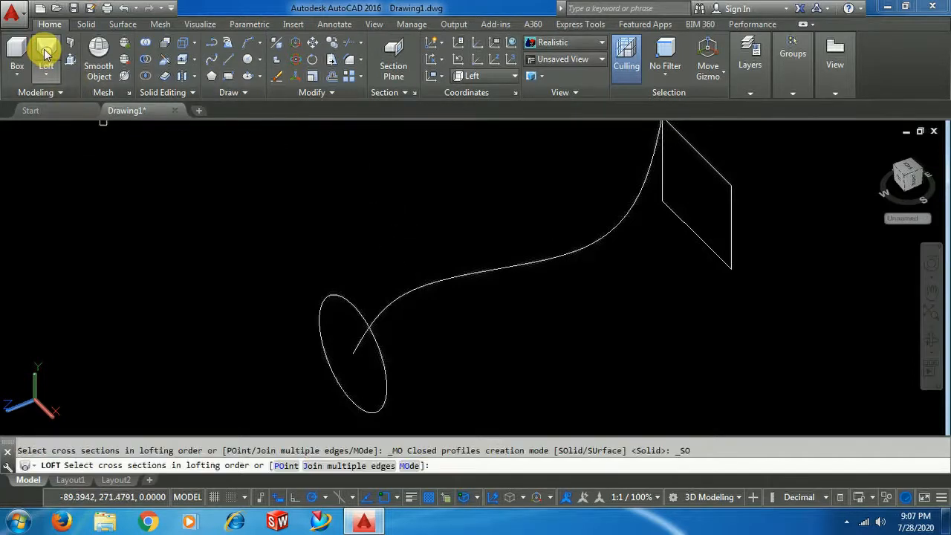
left_click(339, 294)
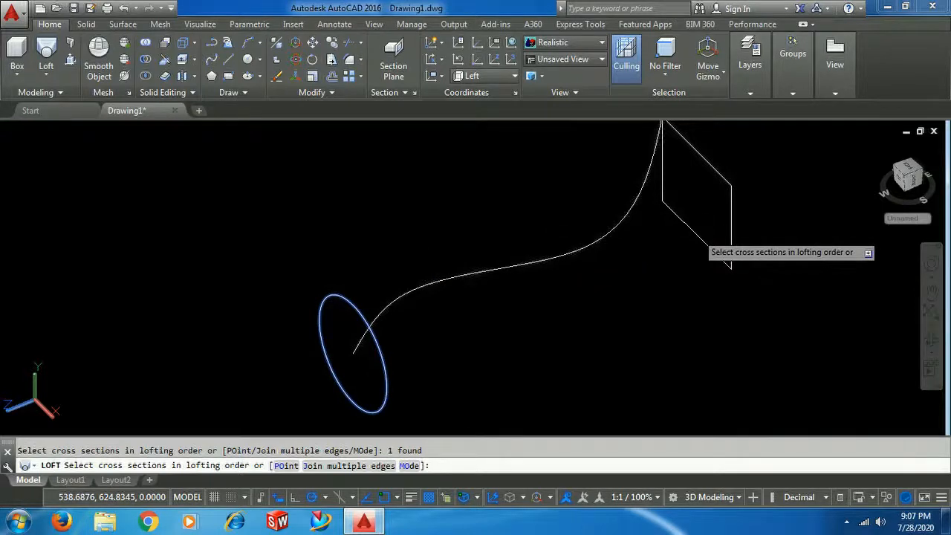
left_click(696, 232)
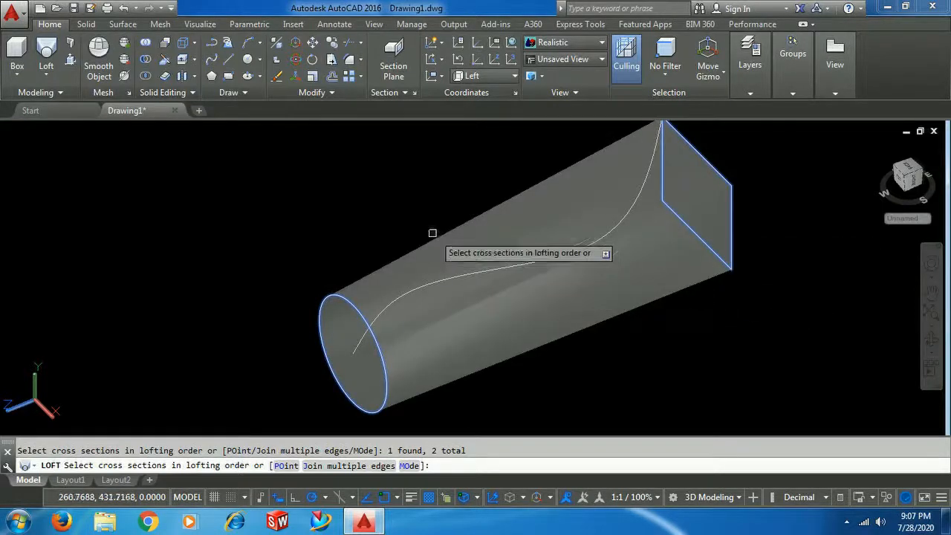
key("Return")
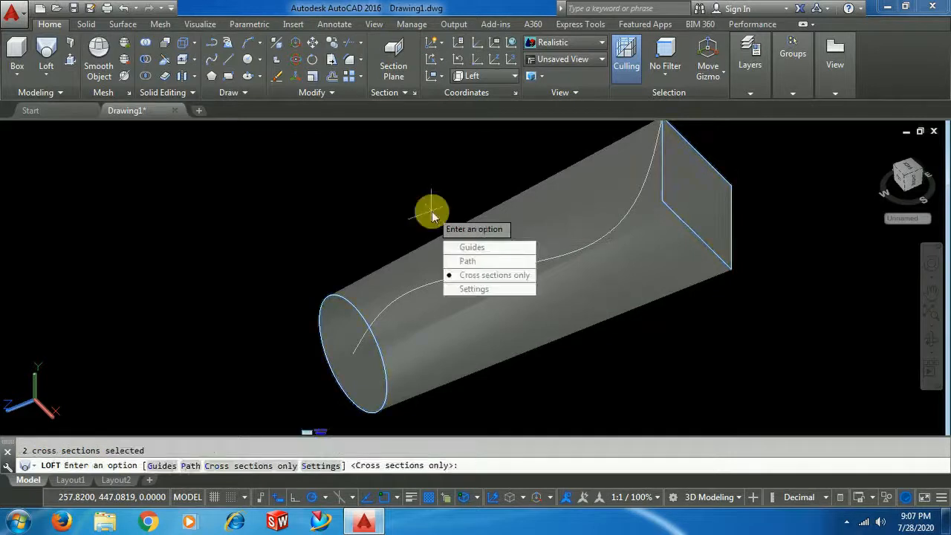
left_click(489, 275)
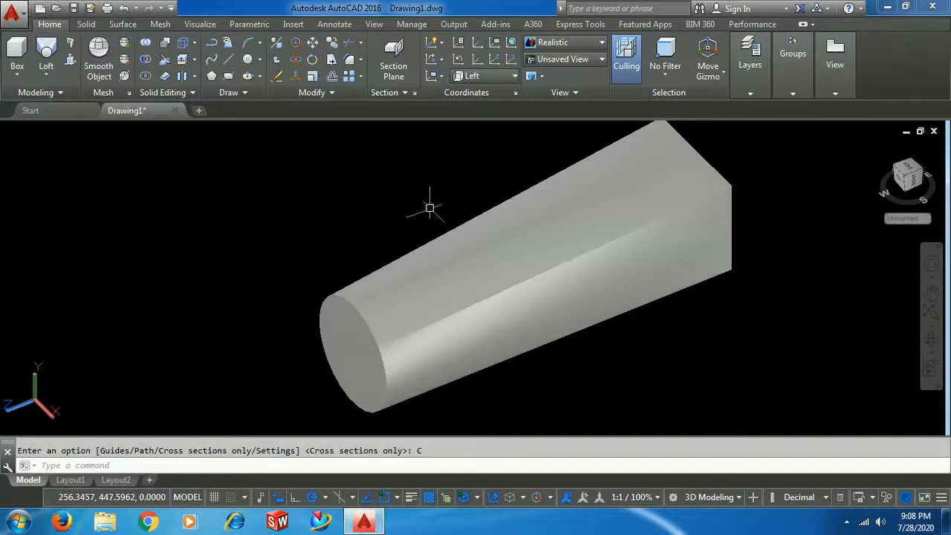
Examine the lofted solid's transition from the circular end to the rectangular end
mouse_move(421, 232)
middle_mouse_down("shift")
mouse_move(472, 234)
mouse_move(513, 202)
mouse_move(452, 205)
mouse_move(422, 217)
mouse_move(335, 187)
mouse_move(297, 185)
mouse_move(401, 221)
mouse_move(471, 221)
mouse_move(442, 233)
mouse_move(424, 227)
mouse_move(424, 215)
middle_mouse_up("shift")
left_click(423, 197)
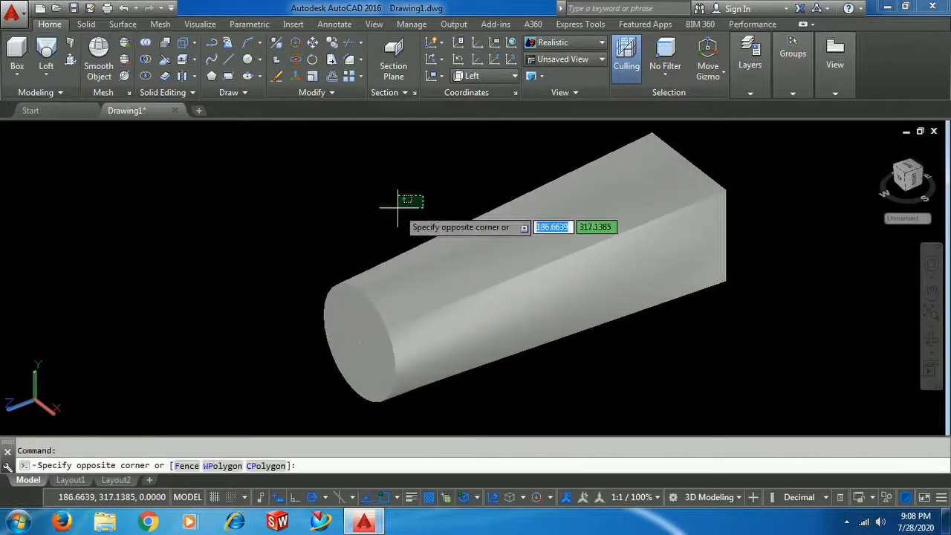
left_click(358, 201)
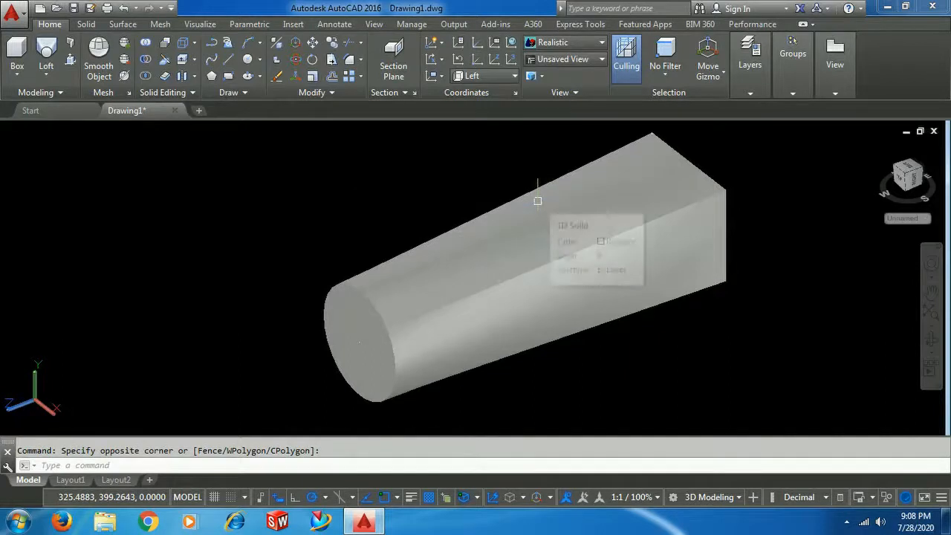
middle_click_drag(424, 187, 447, 199)
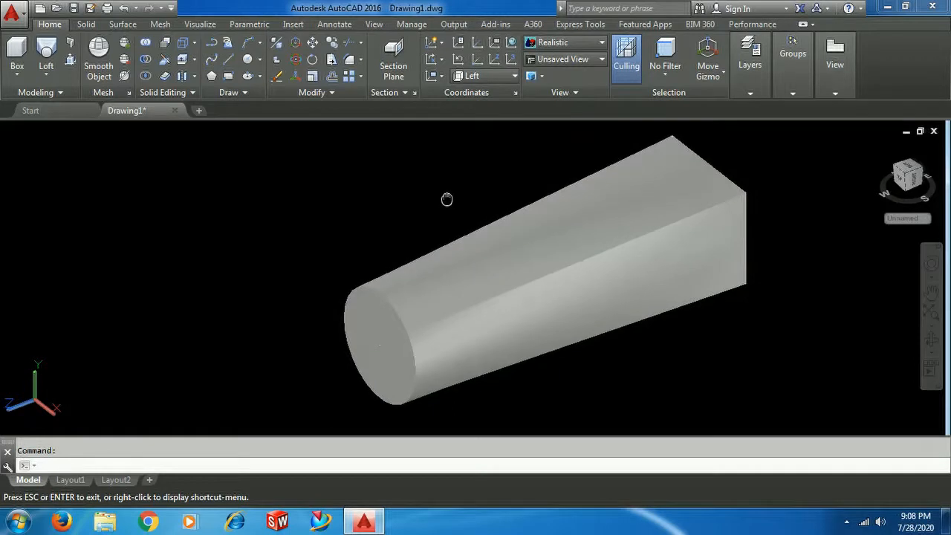
middle_click_drag(448, 200, 377, 184)
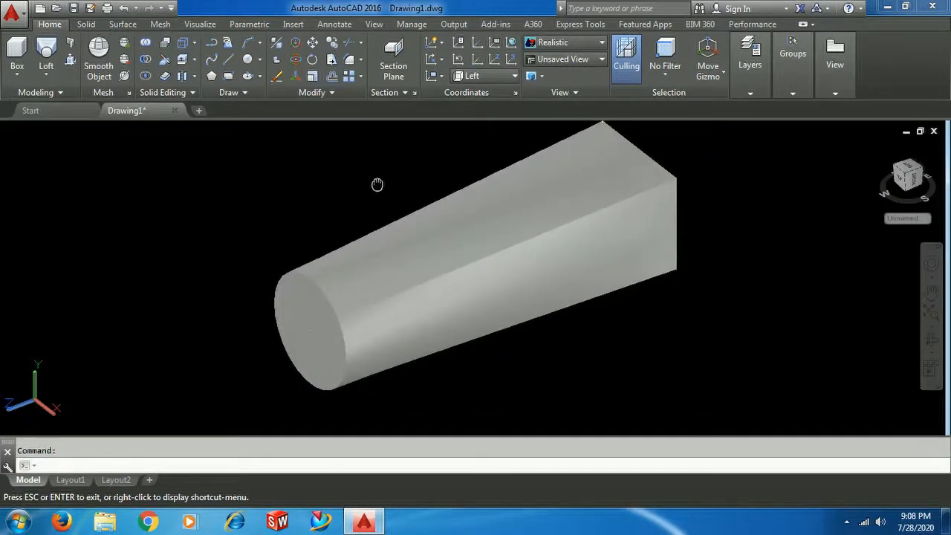
middle_click_drag(377, 184, 463, 198)
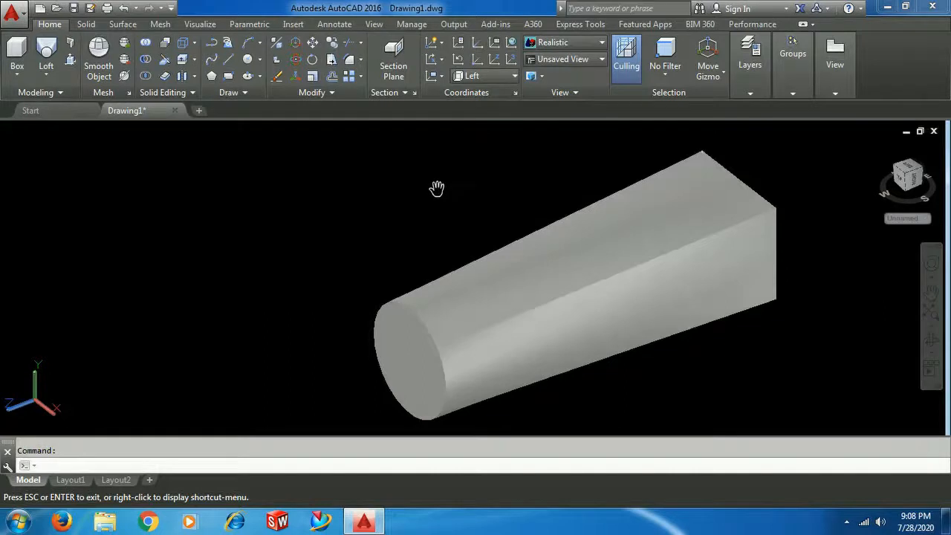
key("Escape")
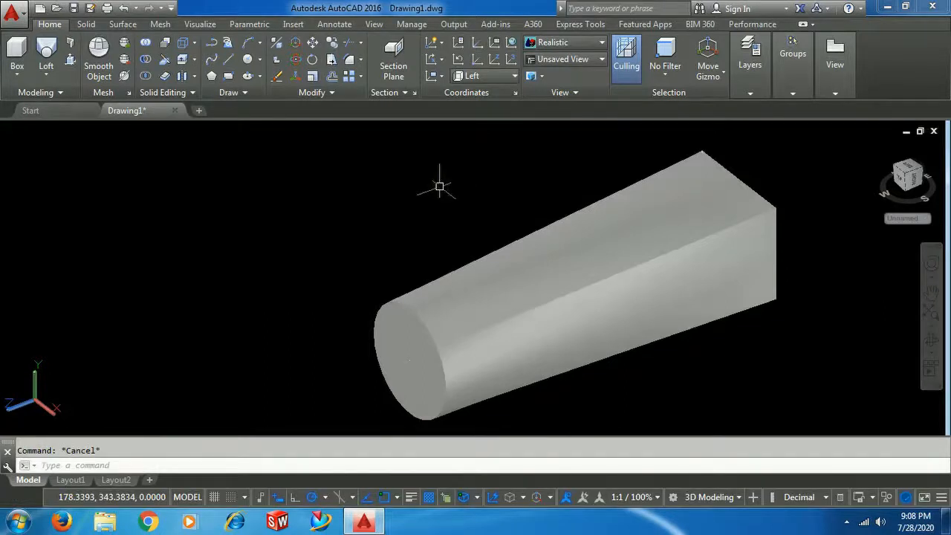
Undo the view changes and the cross-sections-only loft
key("ctrl+z")
key("ctrl+z")
key("ctrl+z")
key("ctrl+z")
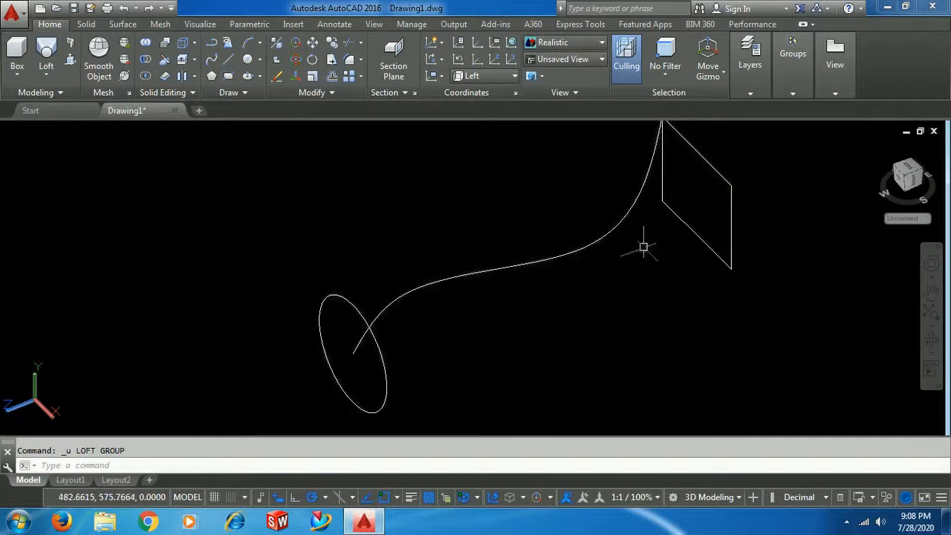
Loft a solid from the vertical circle to the vertical rectangle with the Path option, following the spline, and inspect its shape
left_click(47, 61)
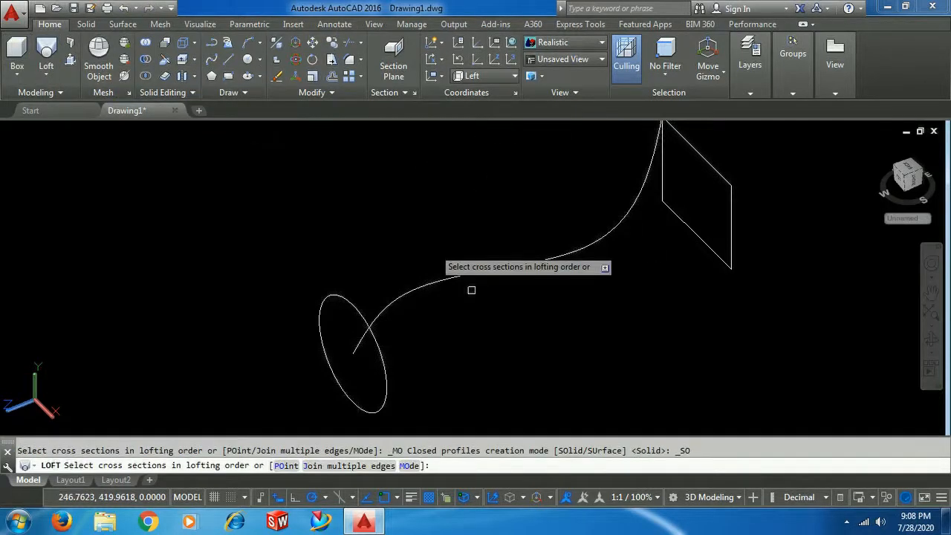
left_click(389, 374)
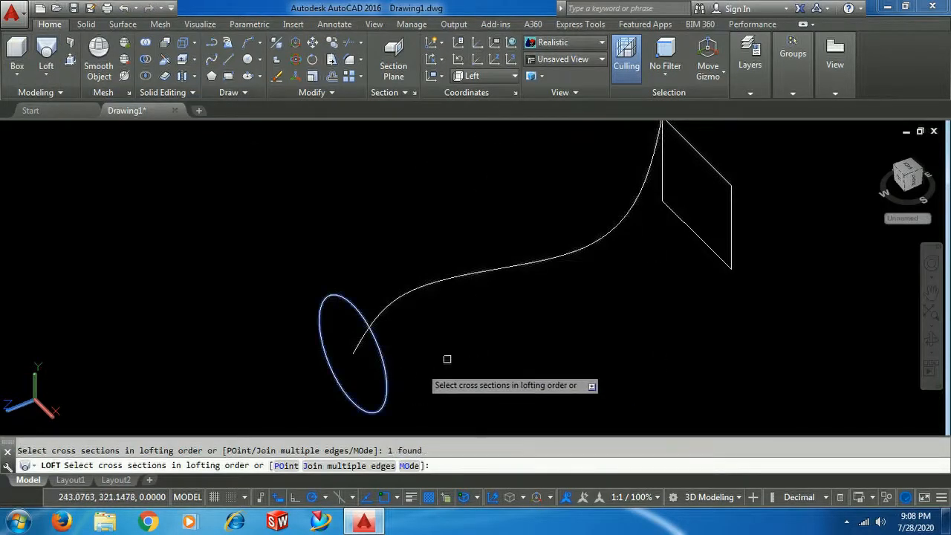
left_click(699, 240)
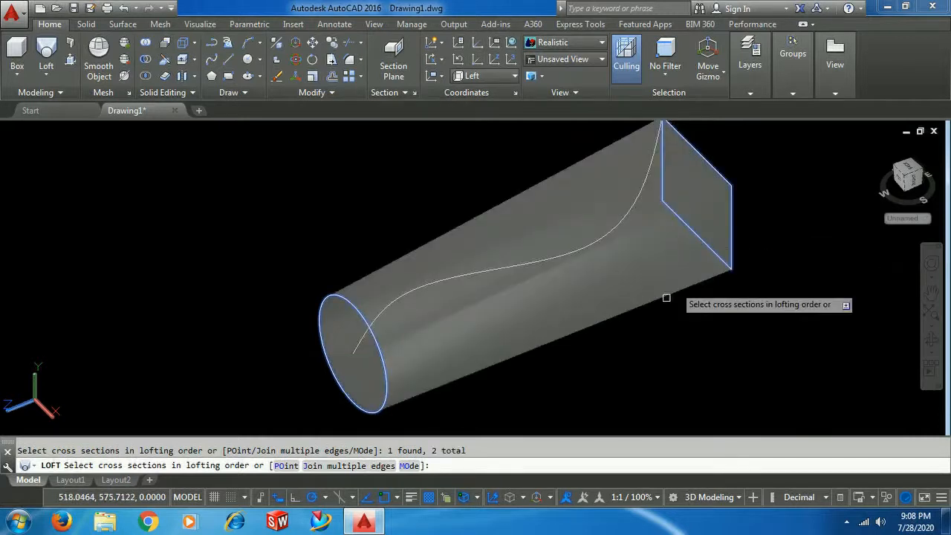
right_click(632, 339)
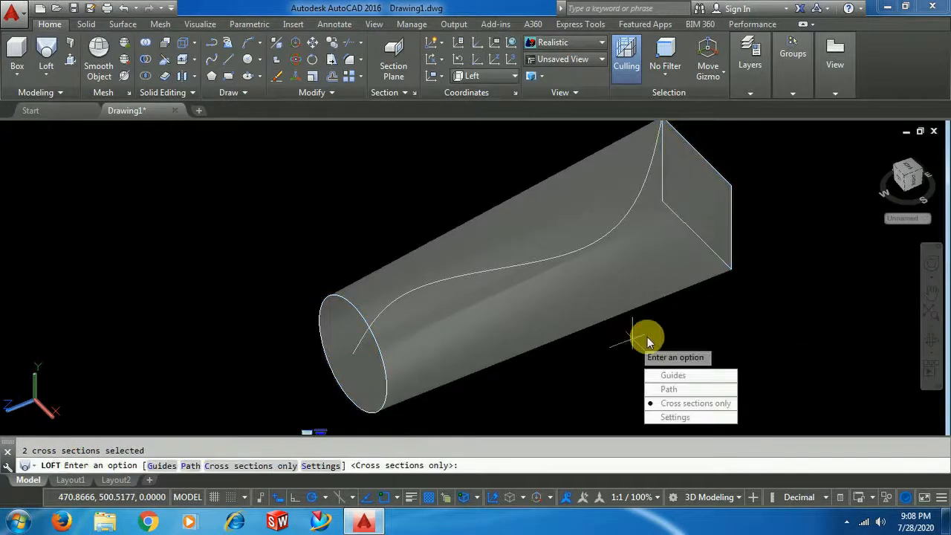
left_click(669, 390)
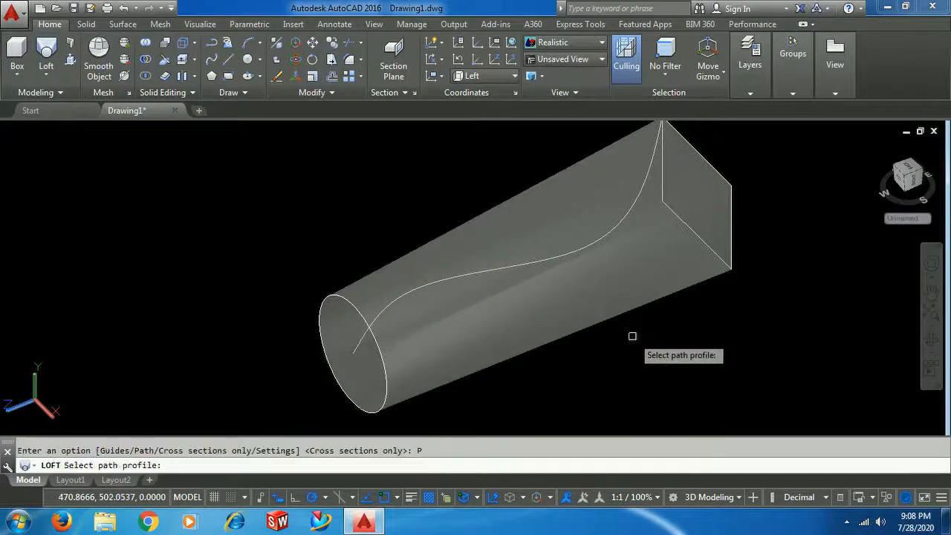
left_click(542, 261)
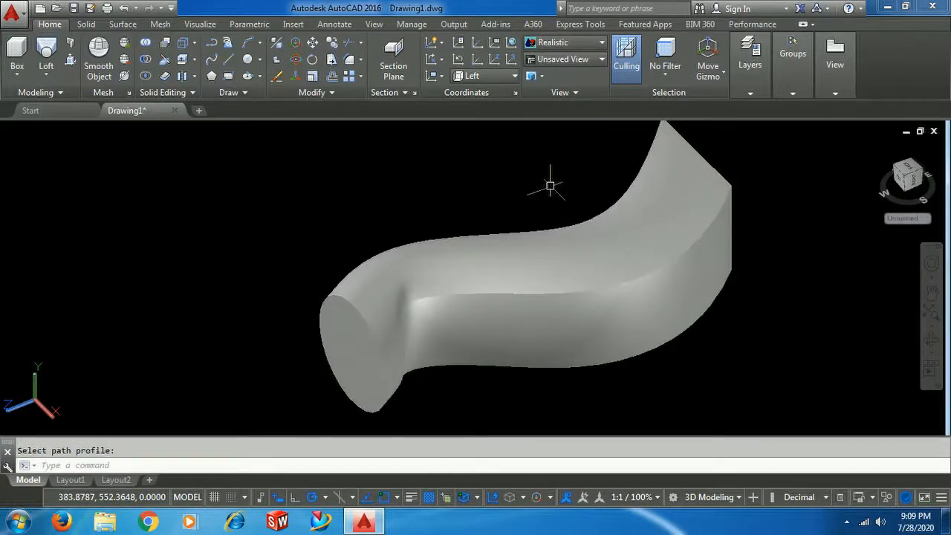
middle_click_drag(512, 251, 428, 253, "shift")
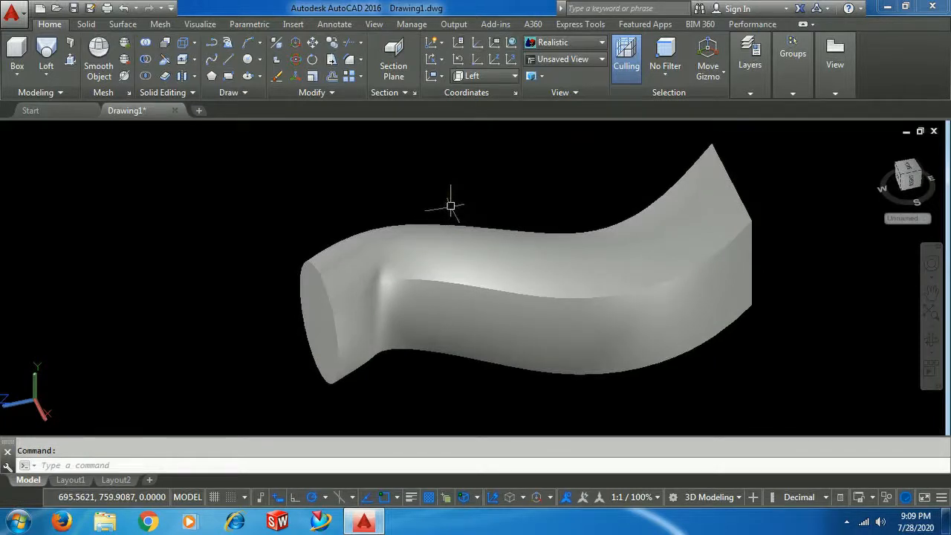
Undo the orbit and the loft along the spline path
key("ctrl+z")
key("ctrl+z")
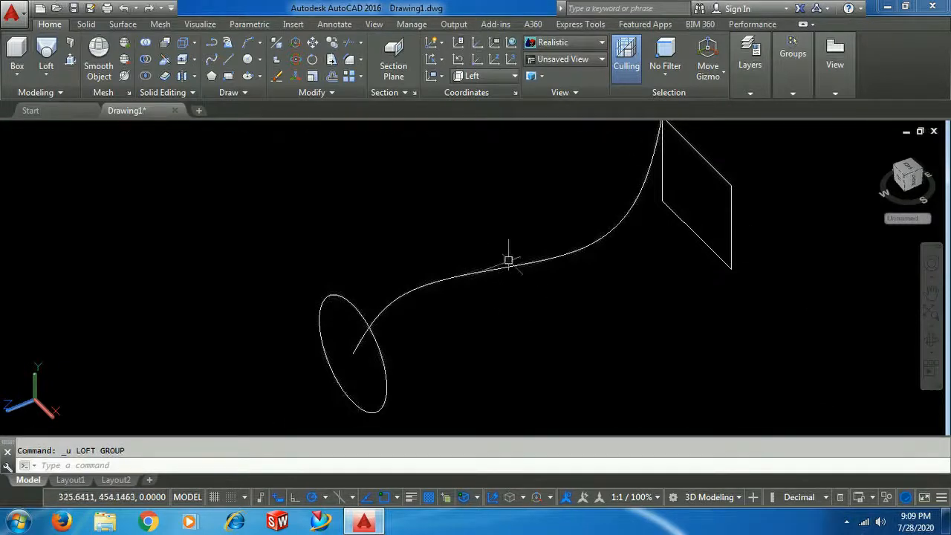
right_click(327, 196)
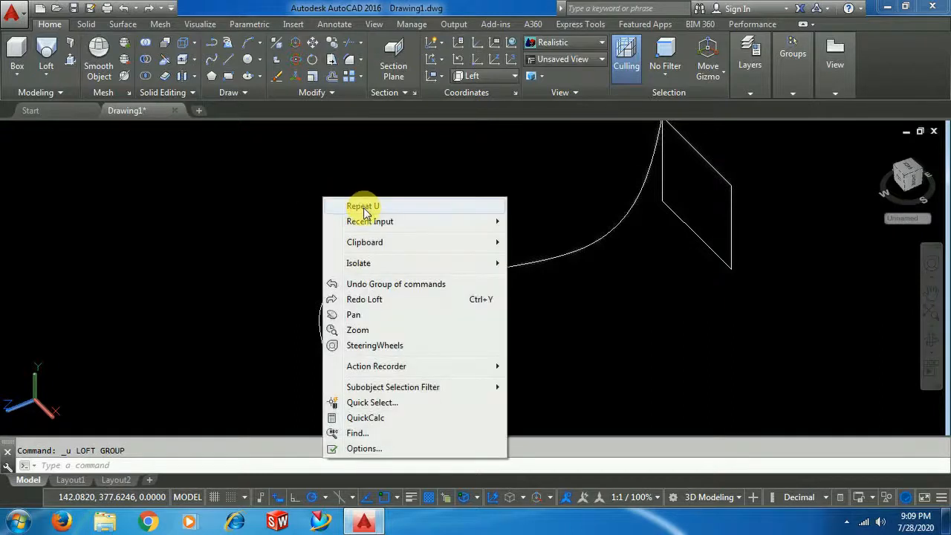
mouse_move(367, 221)
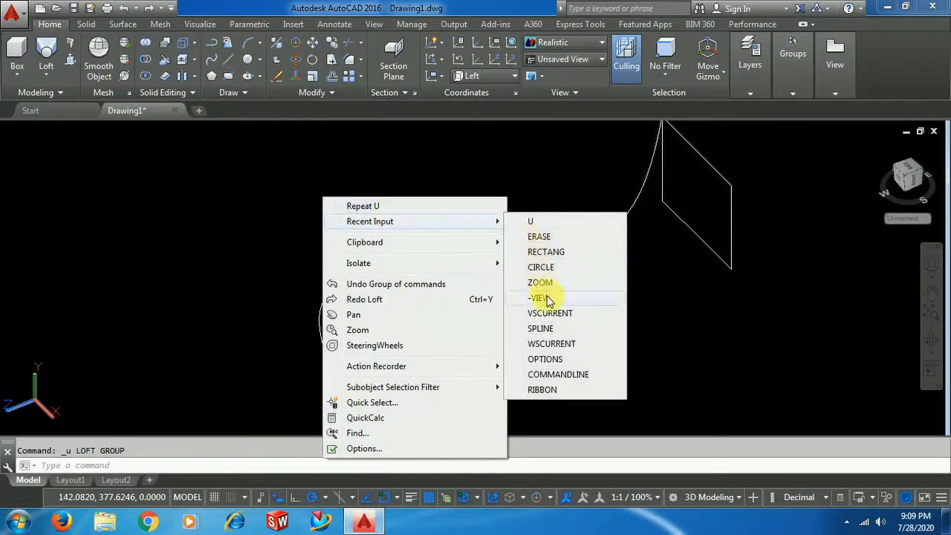
left_click(553, 141)
key("Escape")
key("Escape")
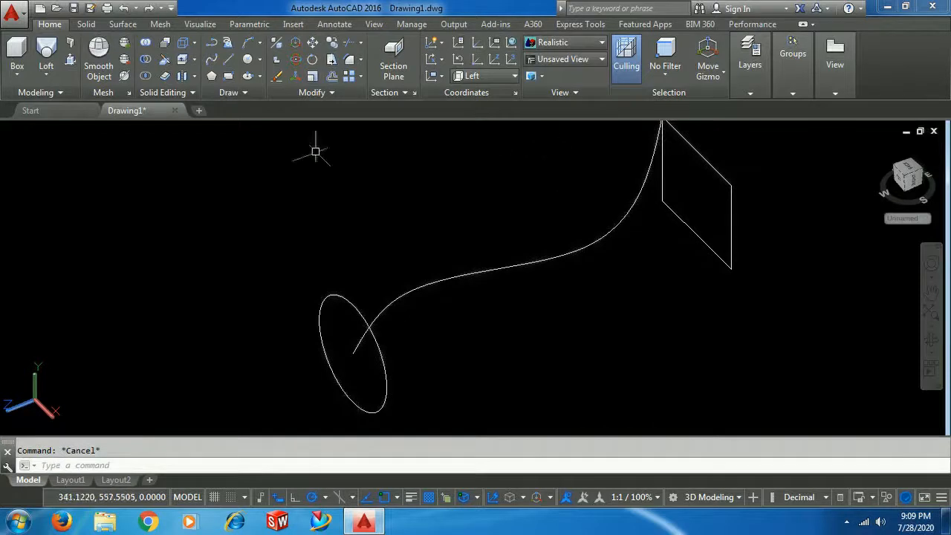
Loft the circle to the rectangle again with the Cross sections only option and undo that loft
left_click(46, 59)
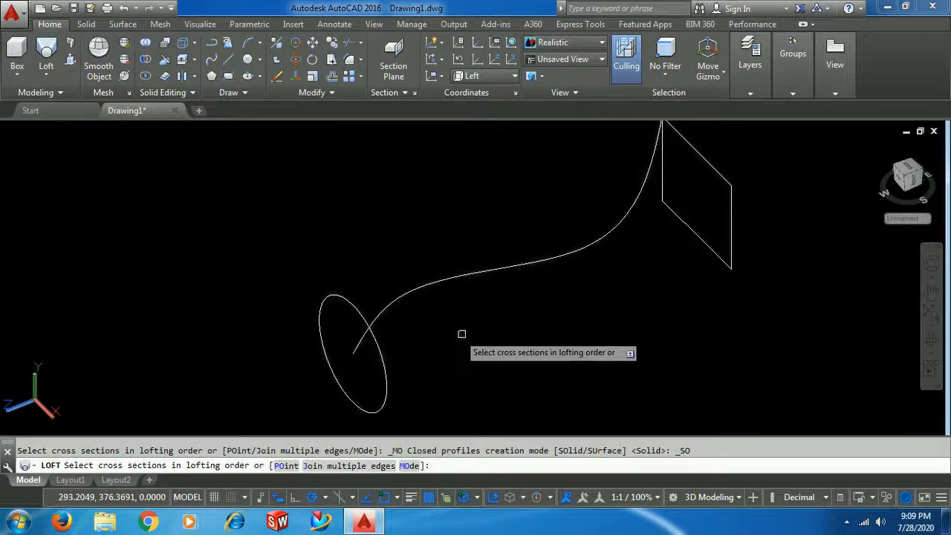
left_click(377, 346)
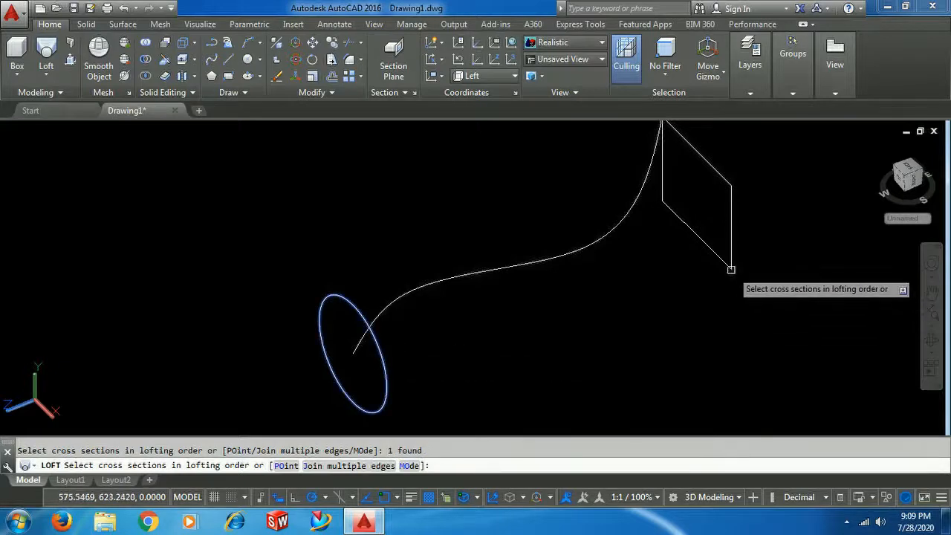
left_click(730, 266)
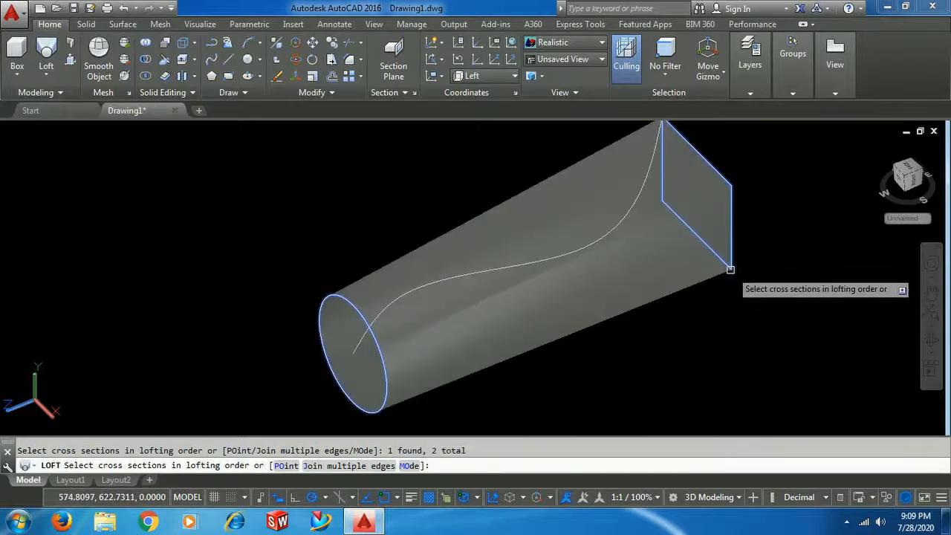
right_click(497, 182)
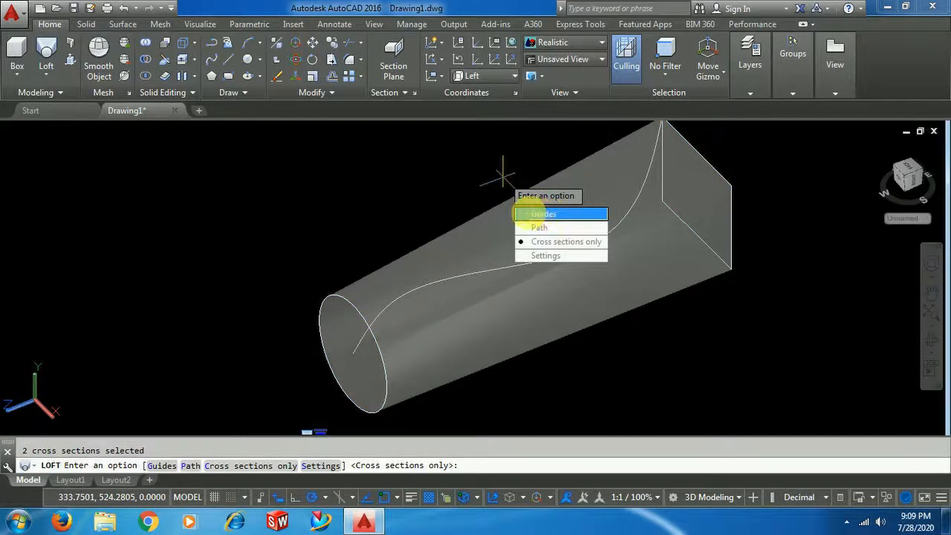
left_click(539, 247)
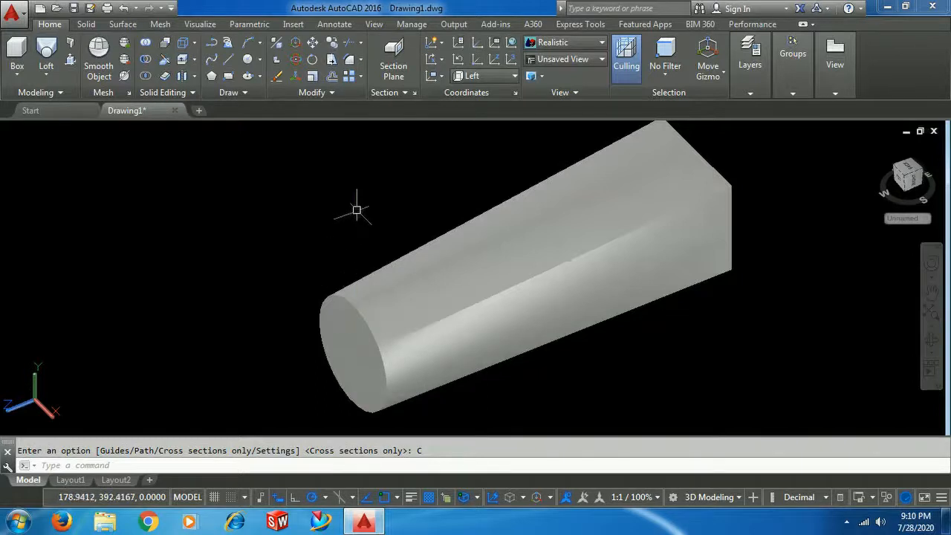
key("ctrl+z")
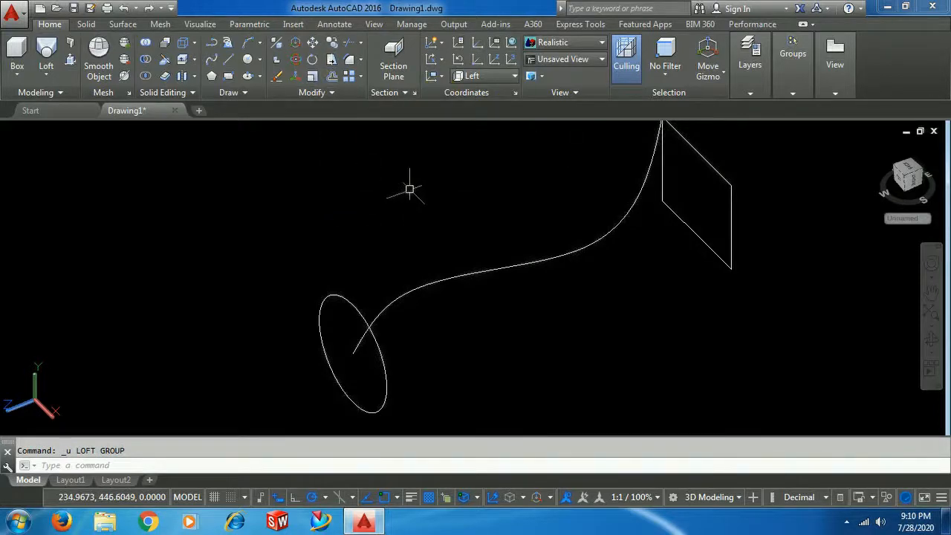
Draw a guide line from the circle's top quadrant to the rectangle's upper corner away from the spline's end
middle_click_drag(435, 248, 407, 262)
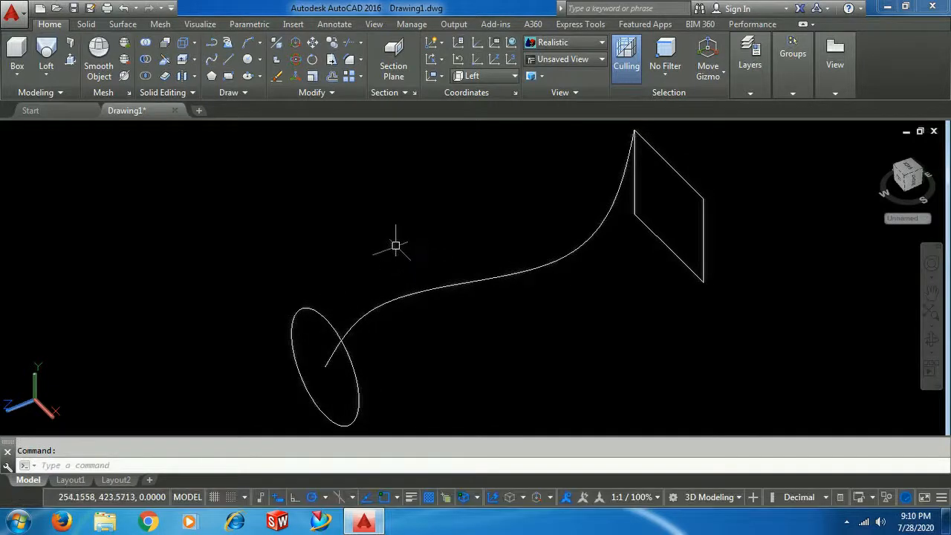
left_click(229, 65)
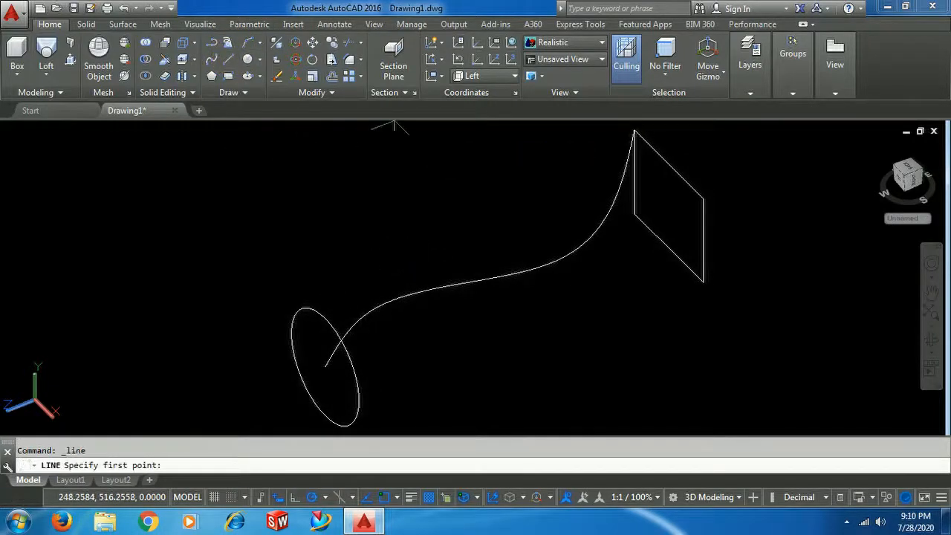
left_click(325, 319)
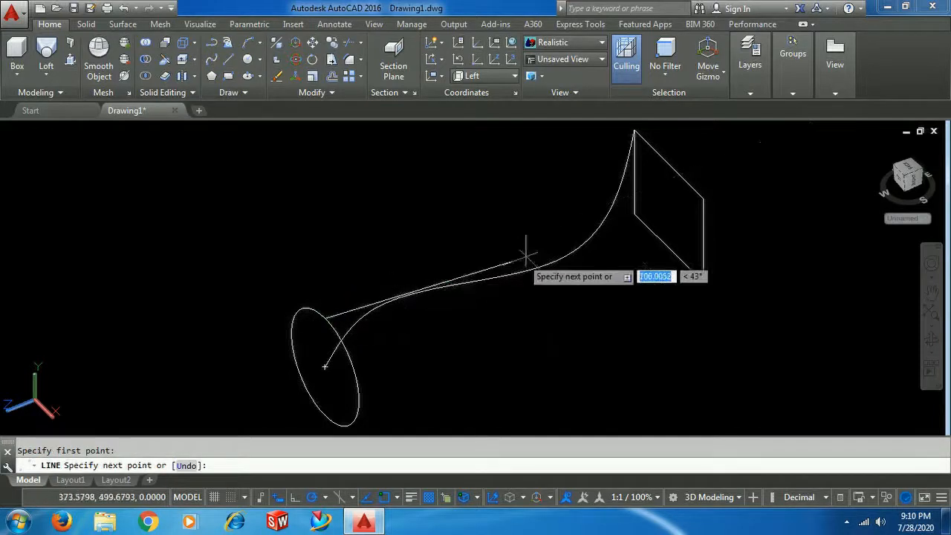
left_click(703, 199)
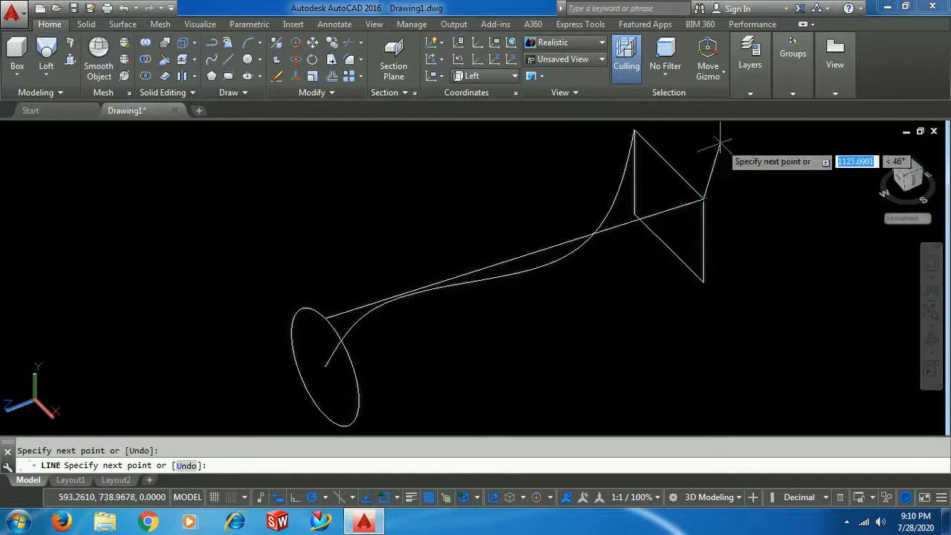
key("Return")
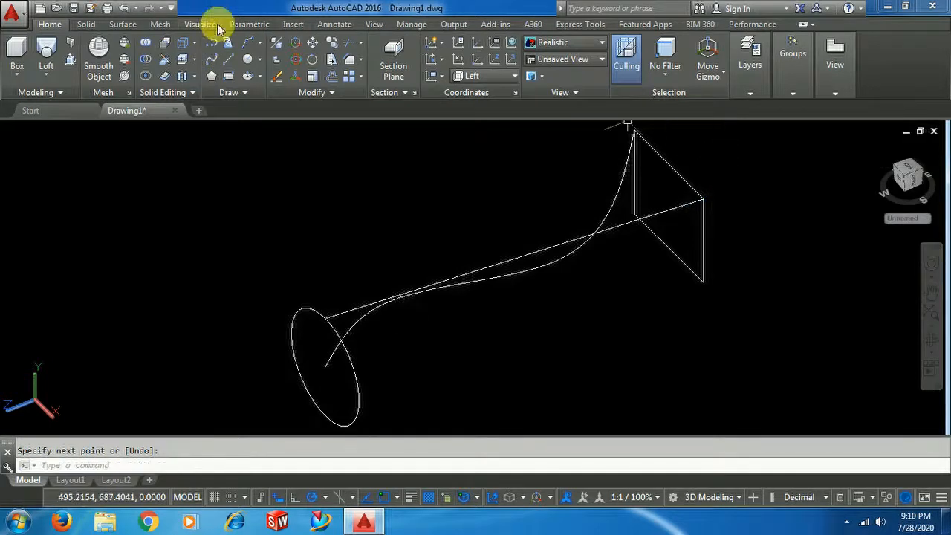
Draw two connected guide lines from one lower corner of the rectangle through the circle's bottom quadrant to the other lower corner
left_click(228, 66)
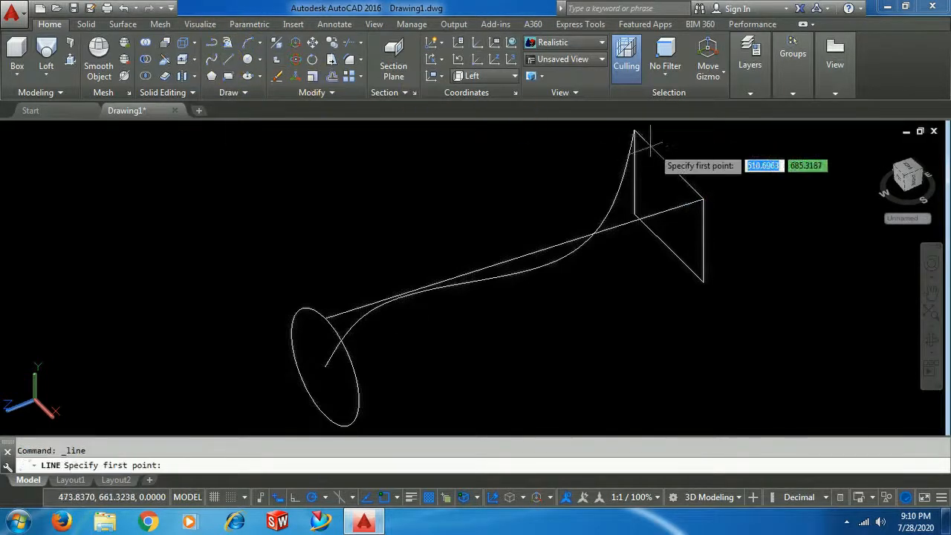
left_click(703, 283)
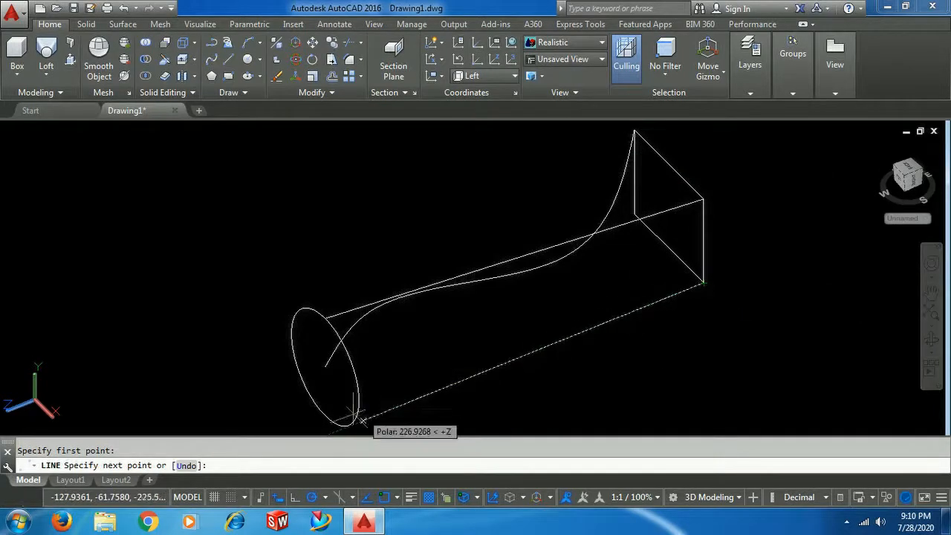
left_click(327, 415)
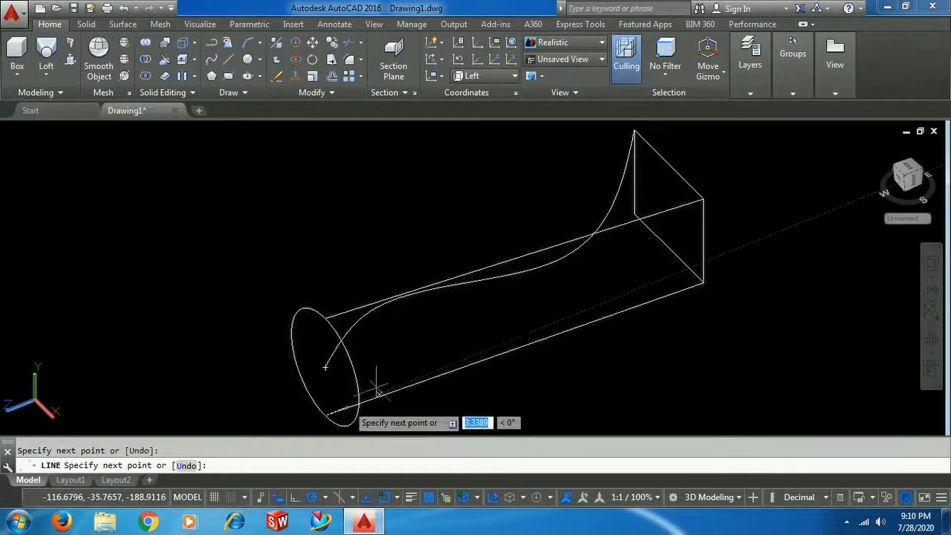
left_click(634, 214)
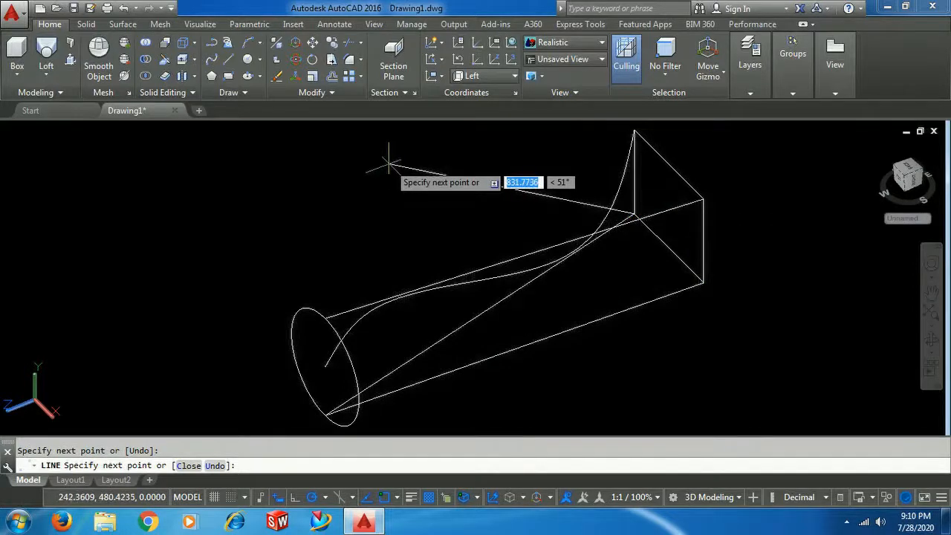
key("Escape")
Draw a guide line from the circle's top quadrant to the rectangle's upper corner where the spline ends
left_click(229, 59)
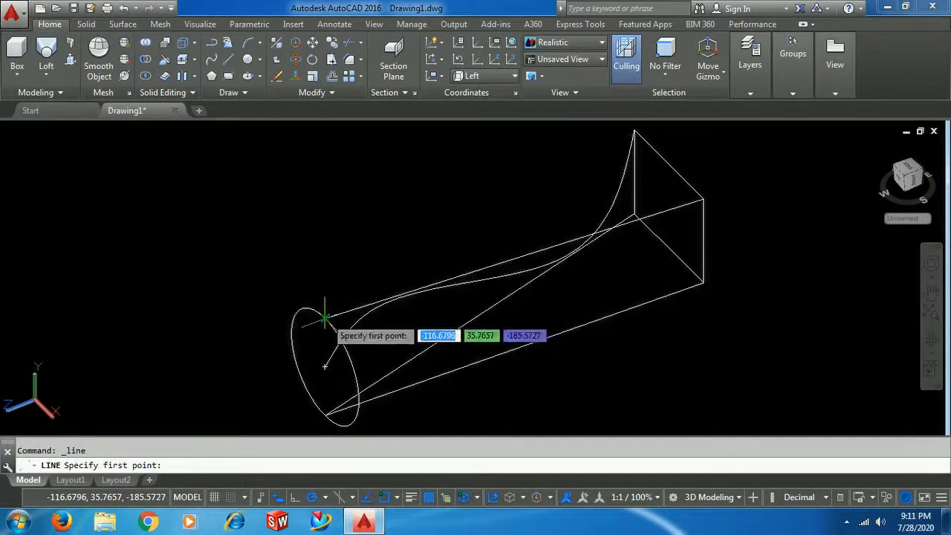
left_click(324, 318)
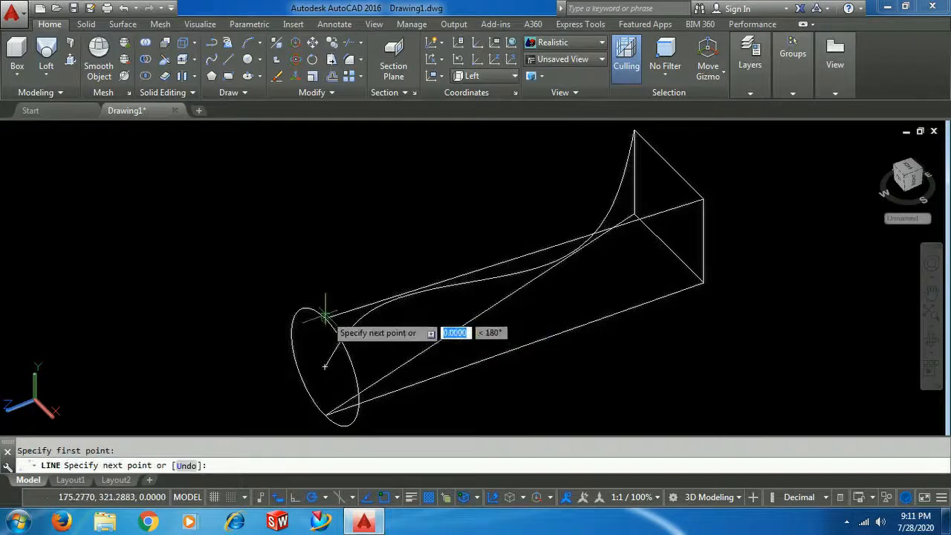
left_click(633, 129)
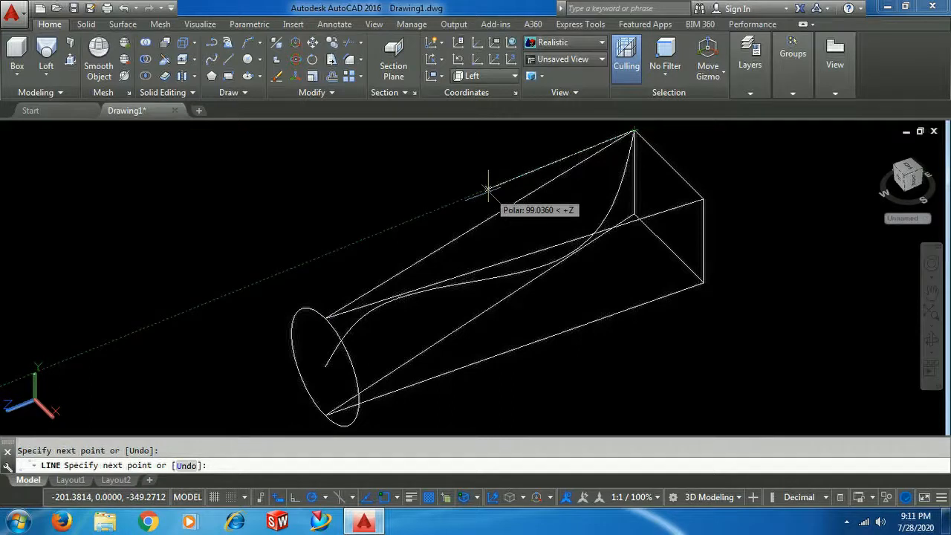
key("Escape")
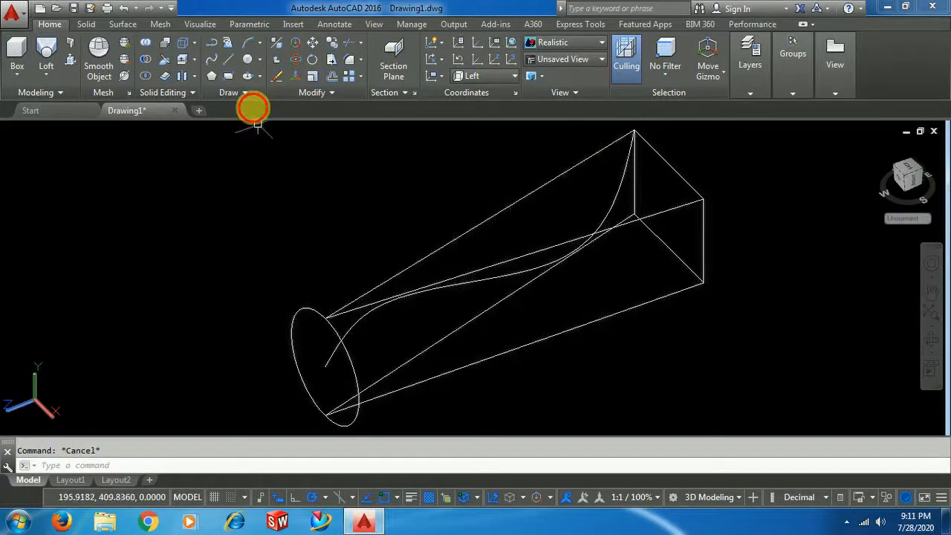
Loft the circle to the rectangle with the Guides option, using the four straight lines between them as guide profiles
left_click(46, 47)
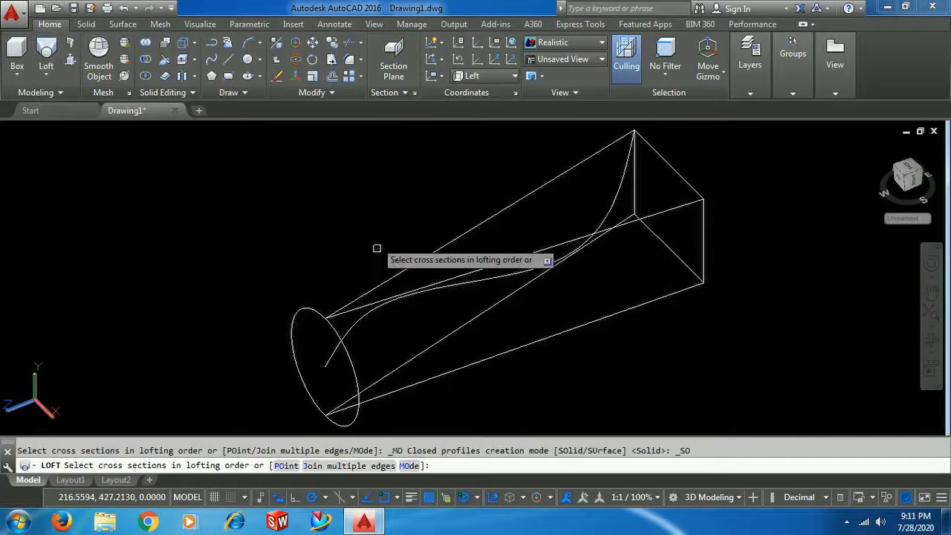
left_click(356, 364)
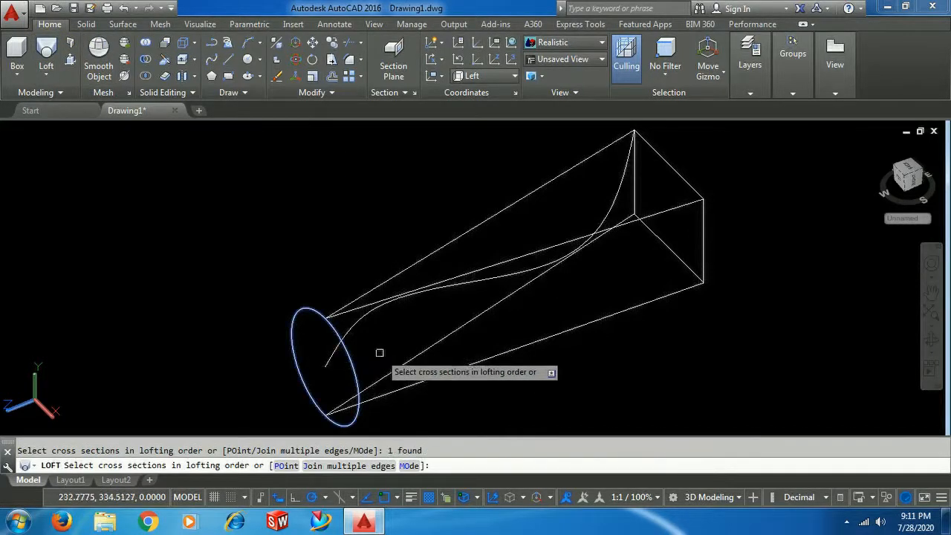
left_click(678, 256)
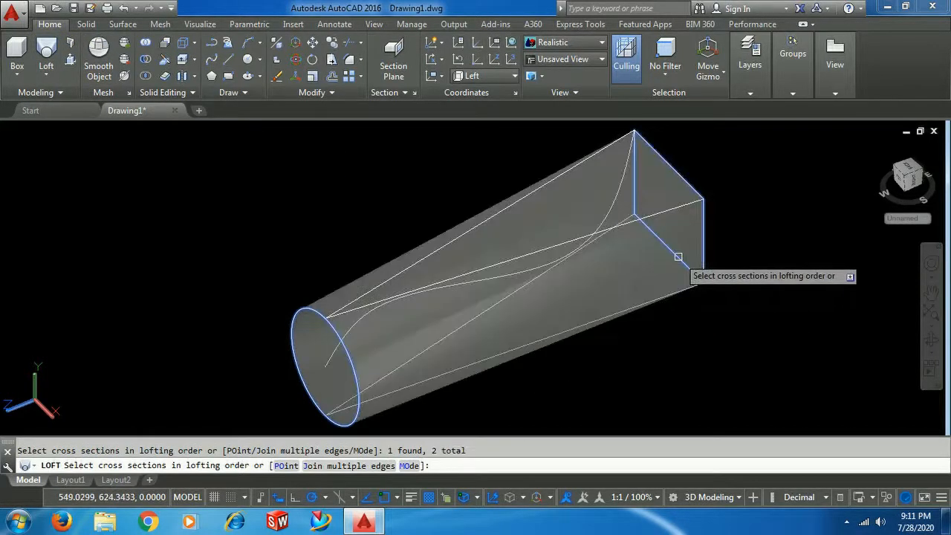
right_click(678, 256)
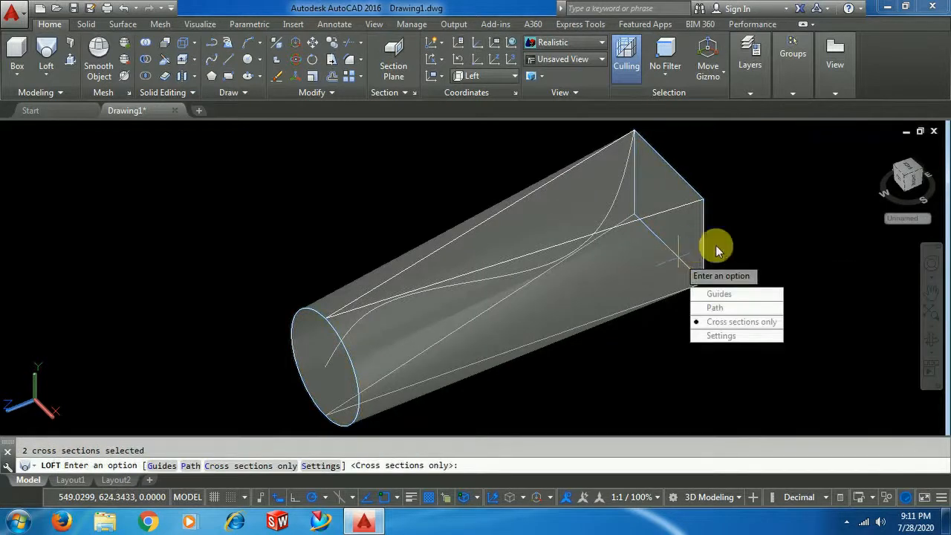
left_click(742, 295)
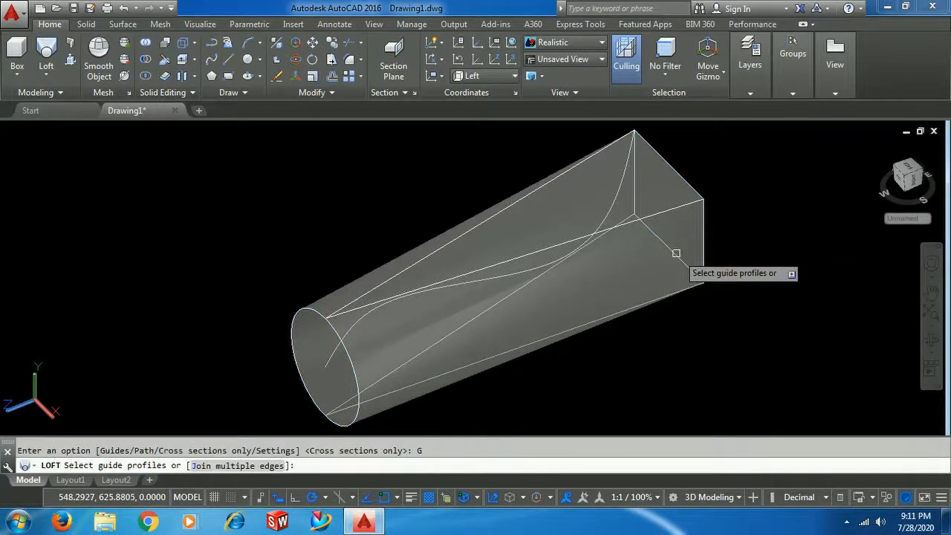
left_click(468, 229)
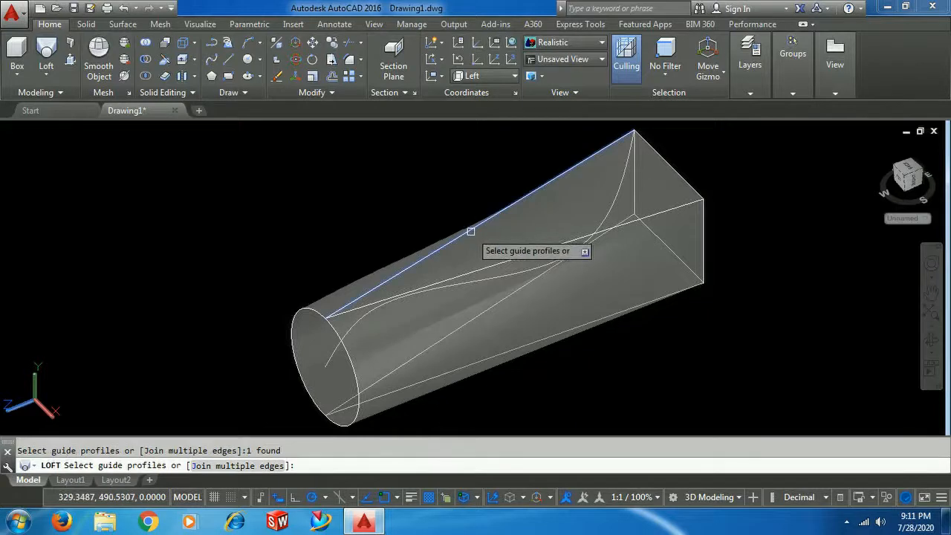
left_click(489, 267)
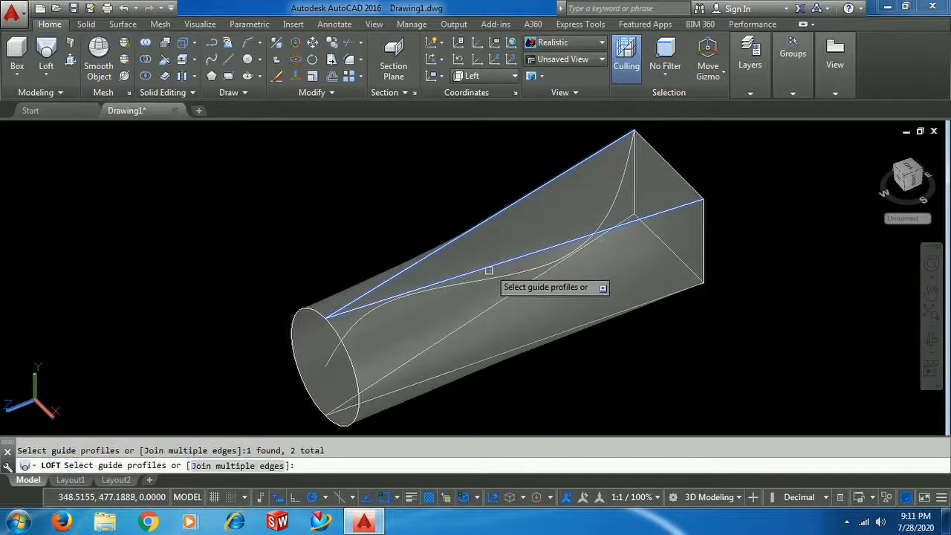
left_click(446, 336)
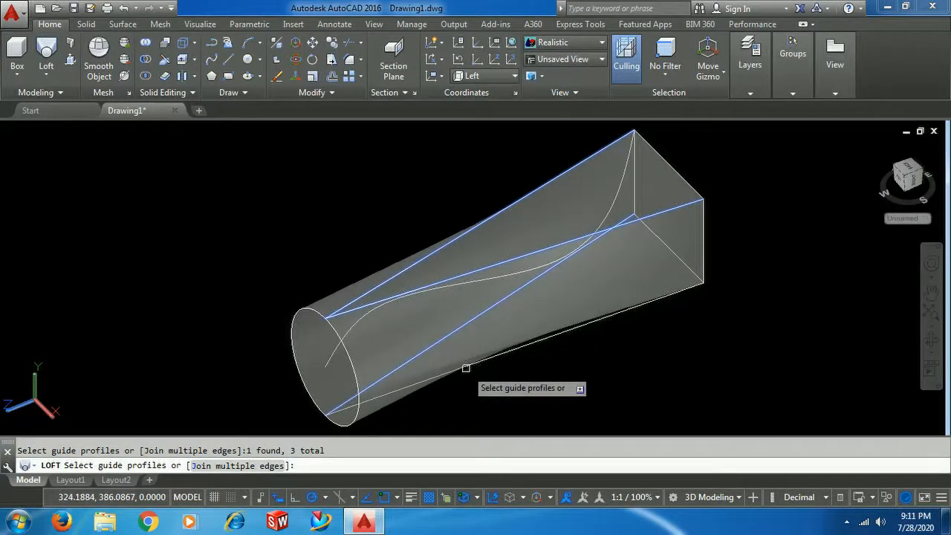
left_click(465, 362)
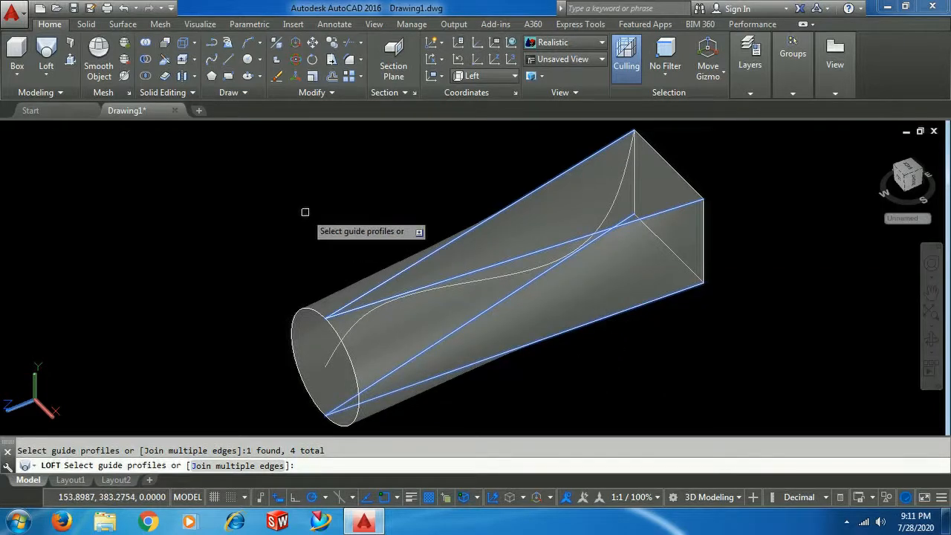
key("Return")
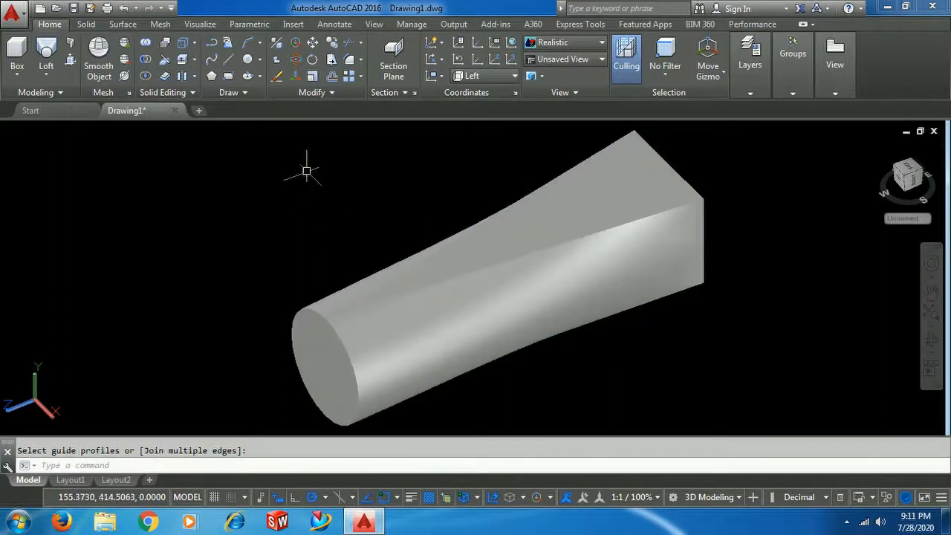
Set the lofted solid's color to Cyan in its properties
middle_click_drag(346, 228, 450, 181, "shift")
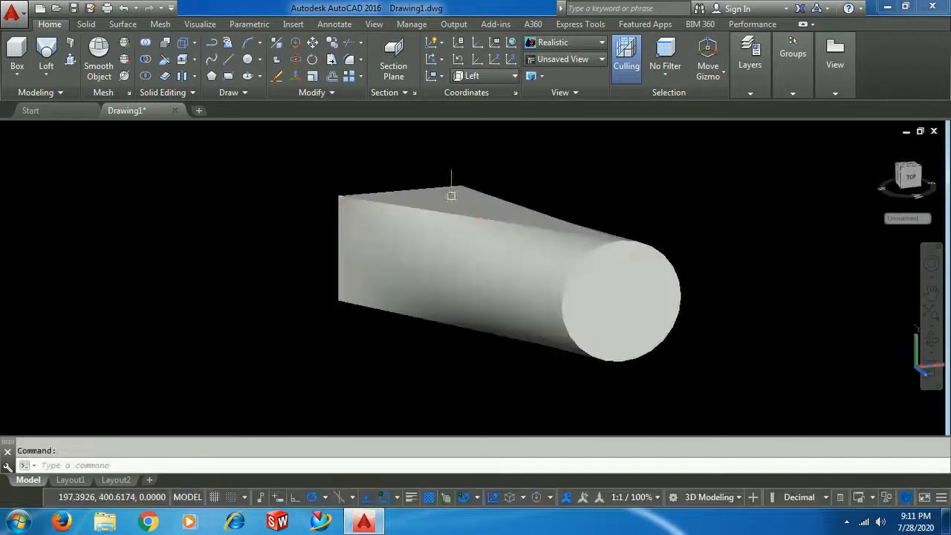
middle_click_drag(472, 338, 361, 419, "shift")
scroll(660, 355, "down", 2)
scroll(660, 355, "up", 2)
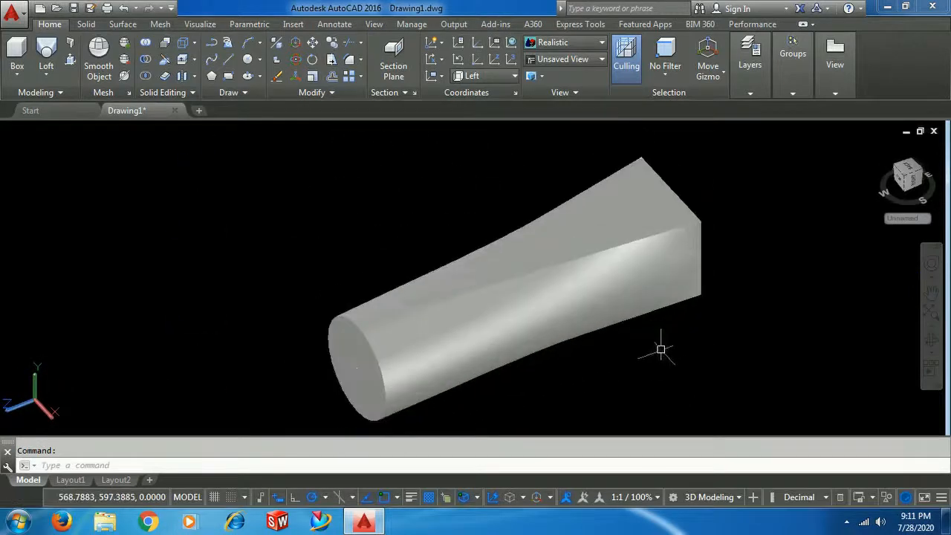
left_click(594, 271)
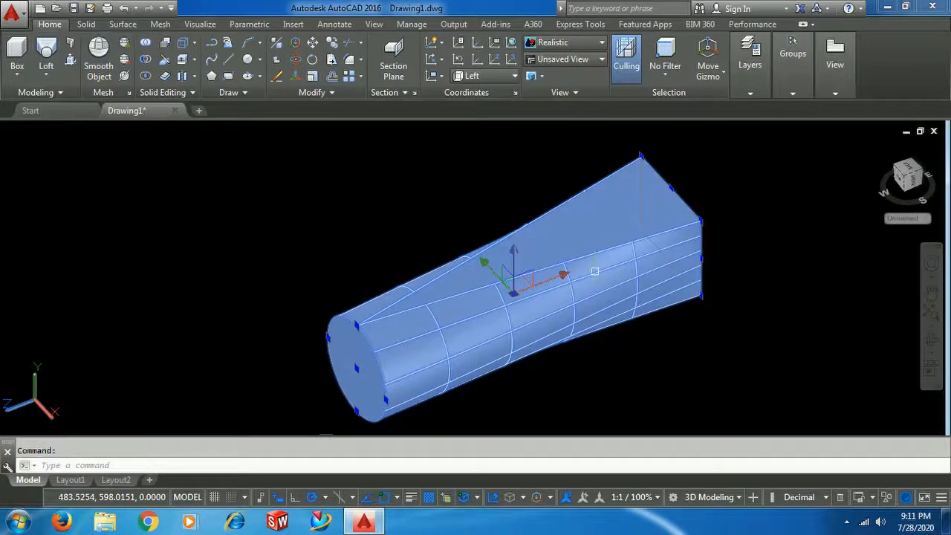
right_click(609, 216)
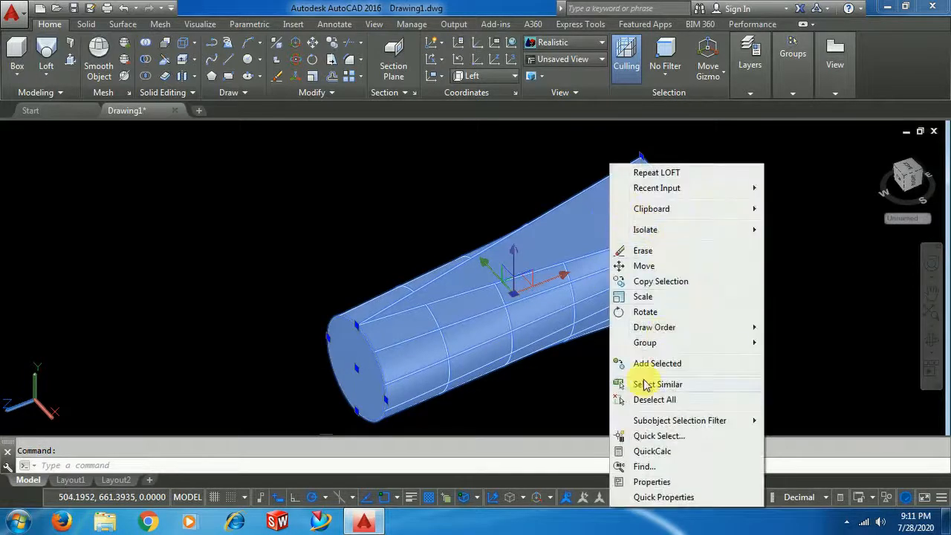
left_click(559, 236)
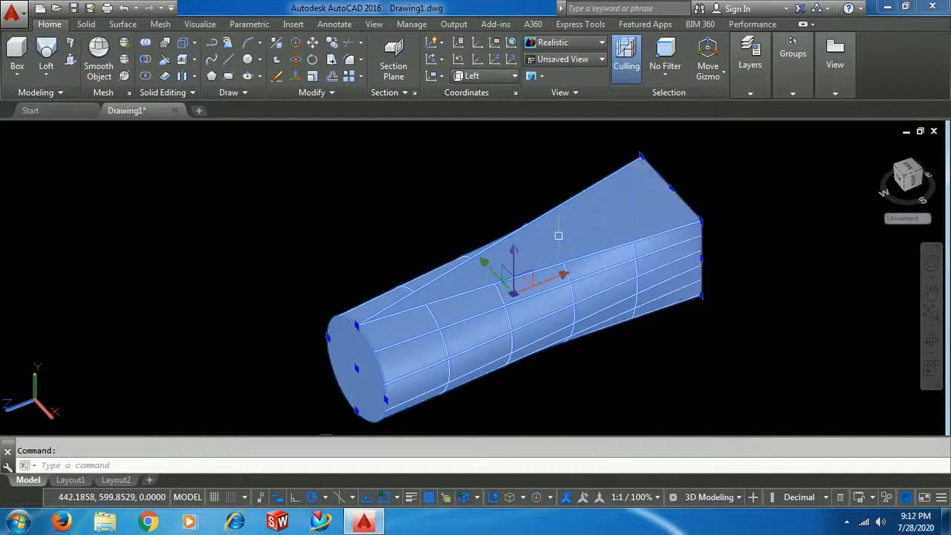
right_click(557, 233)
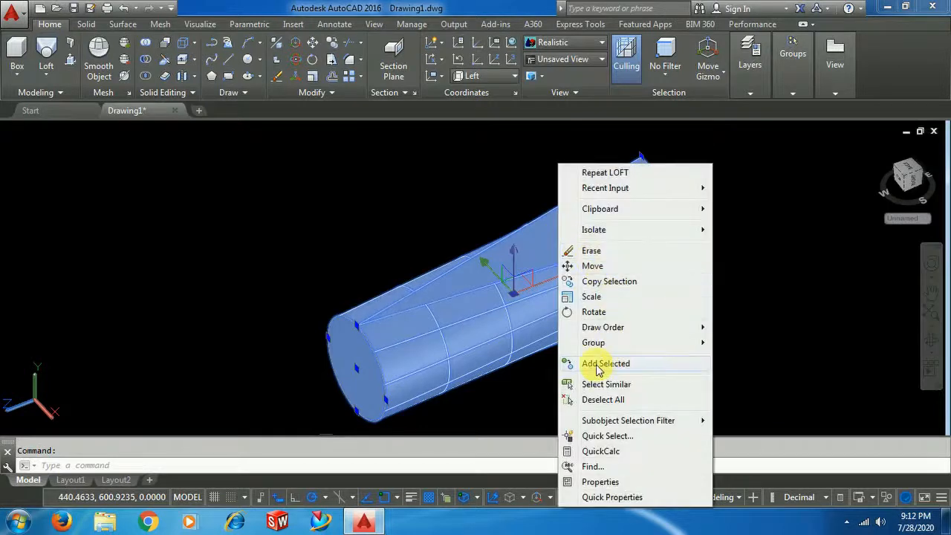
left_click(591, 482)
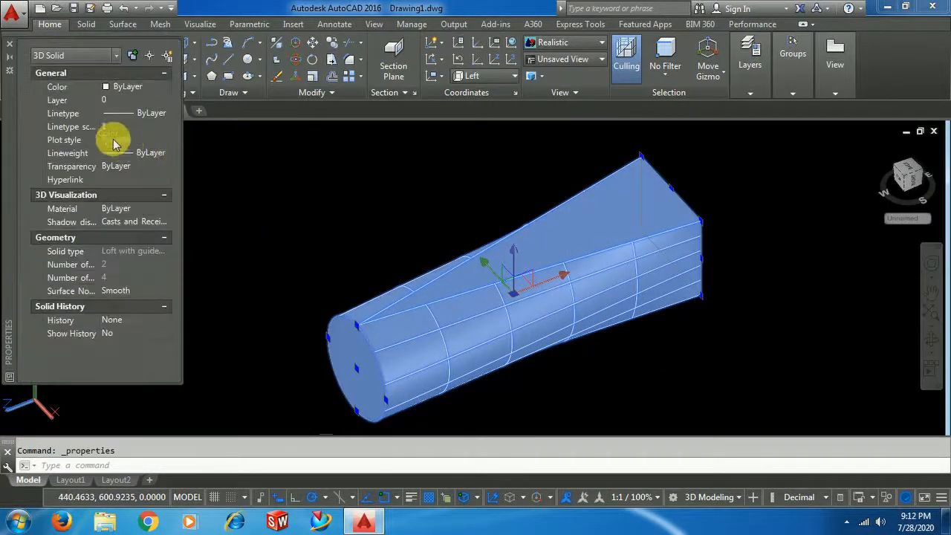
left_click(130, 89)
left_click(128, 86)
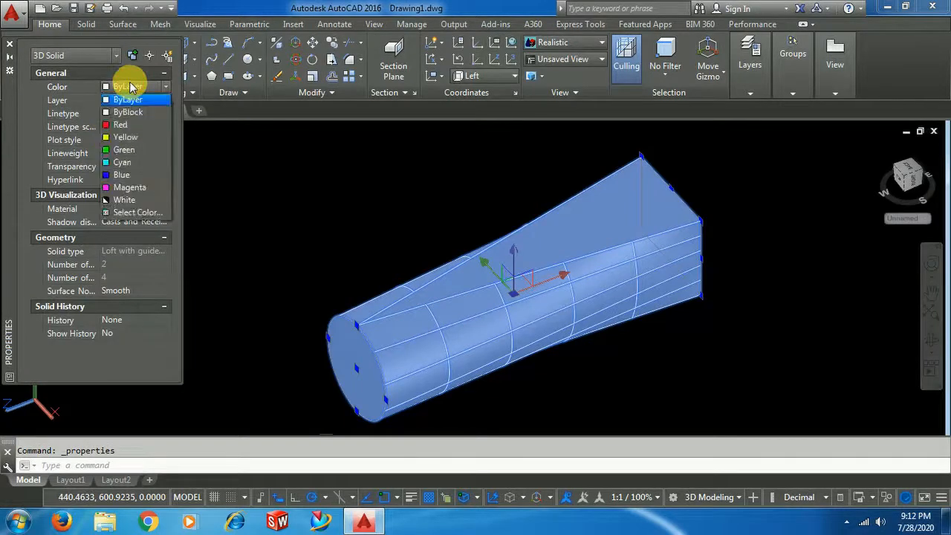
left_click(133, 125)
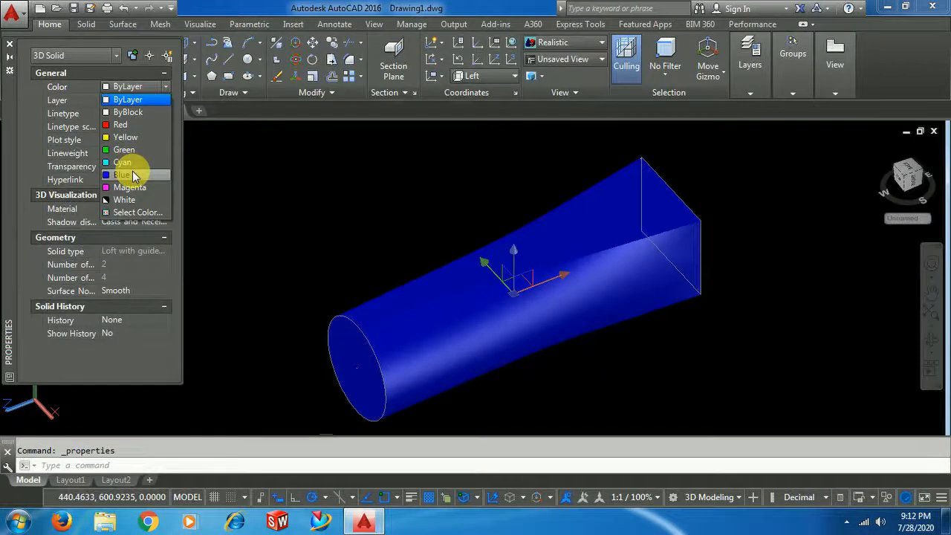
left_click(131, 165)
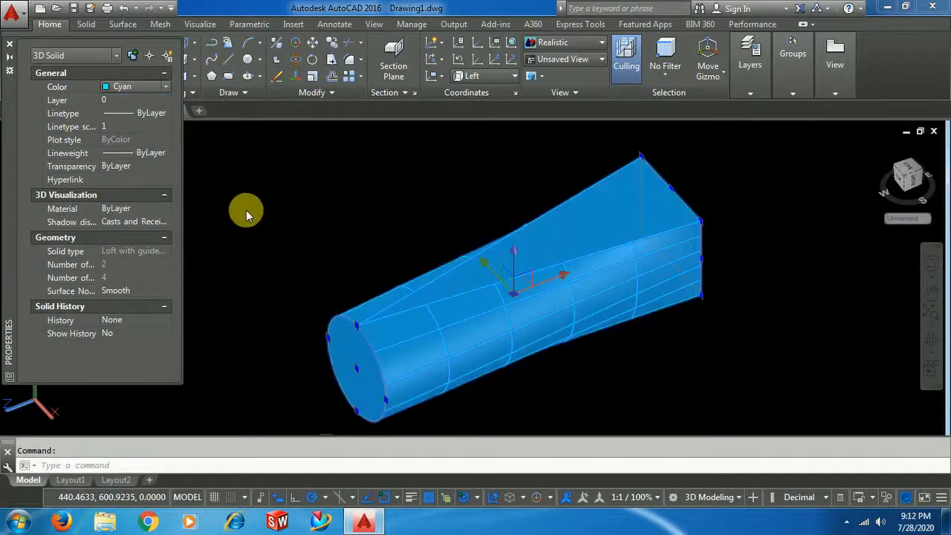
left_click(10, 49)
key("Escape")
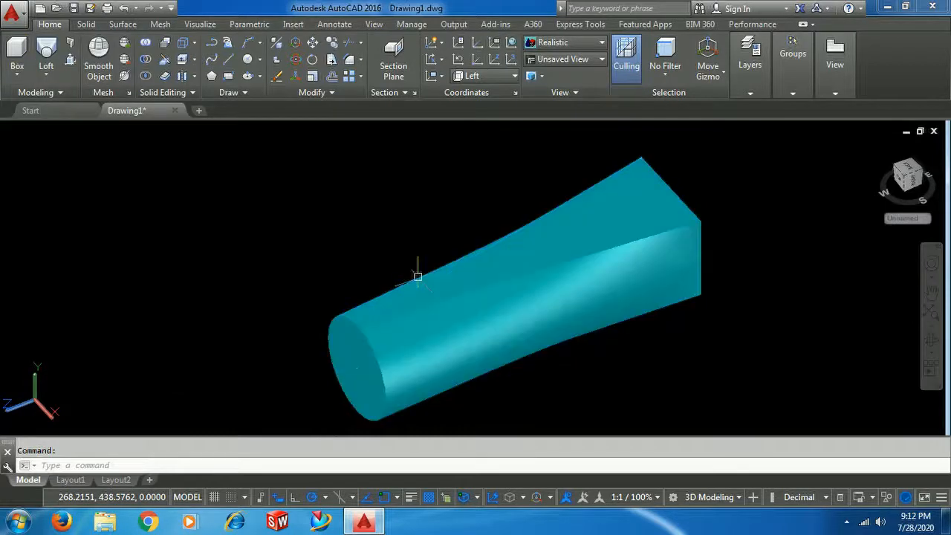
Examine the cyan lofted solid from several sides, spinning it with Continuous Orbit as well
middle_click_drag(444, 243, 488, 225)
middle_click_drag(414, 219, 367, 224)
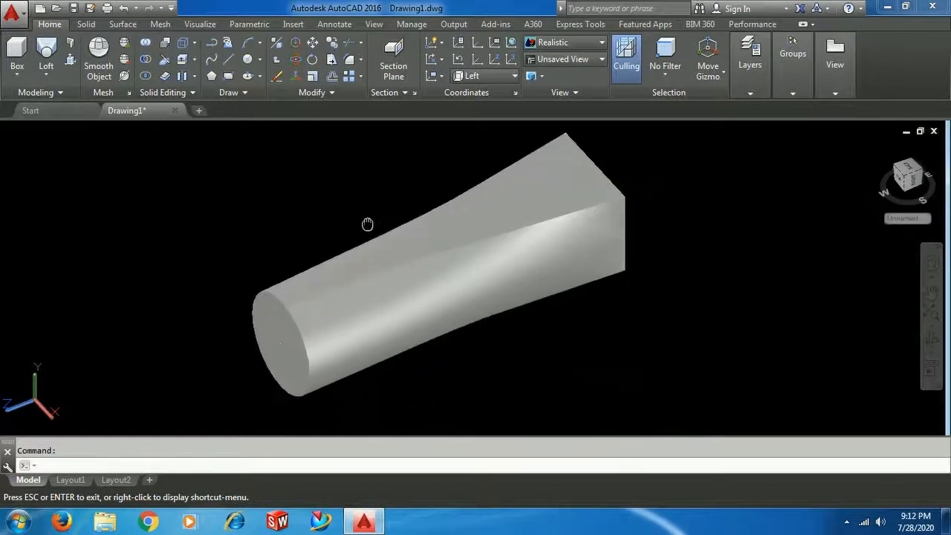
right_click(377, 195)
left_click(399, 206)
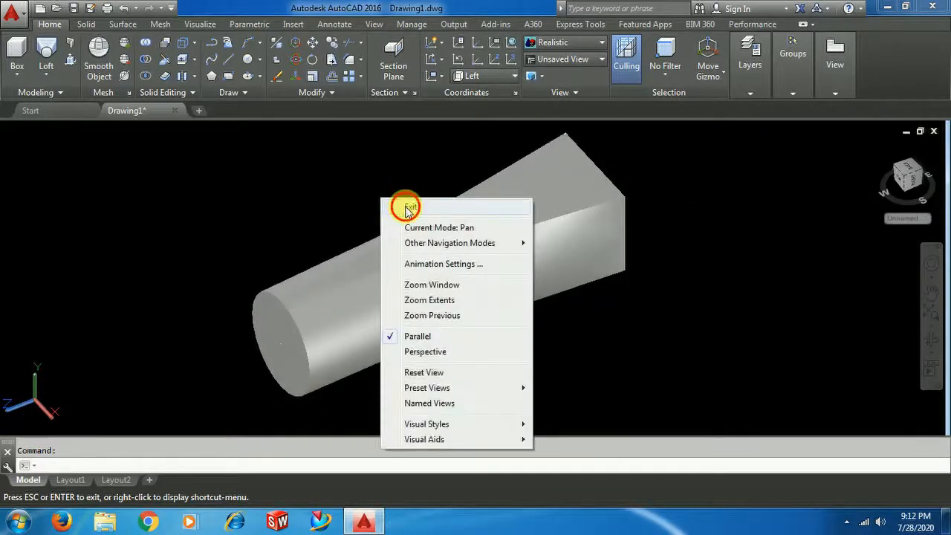
middle_click_drag(704, 320, 660, 201)
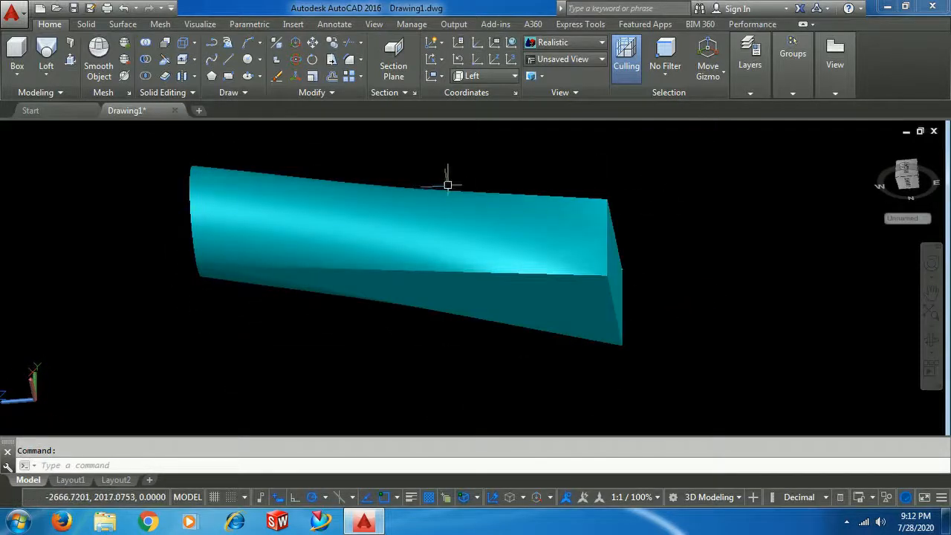
middle_click_drag(453, 172, 529, 276, "shift")
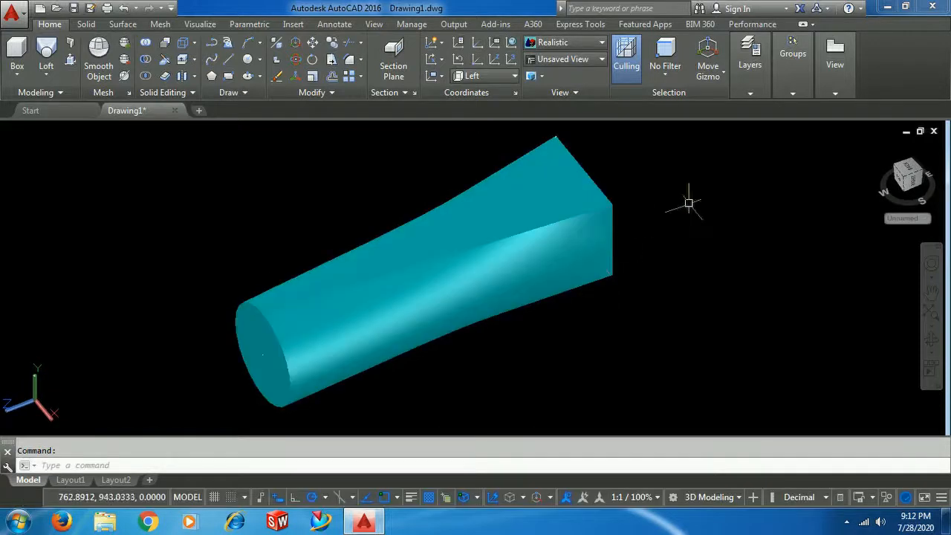
left_click(934, 357)
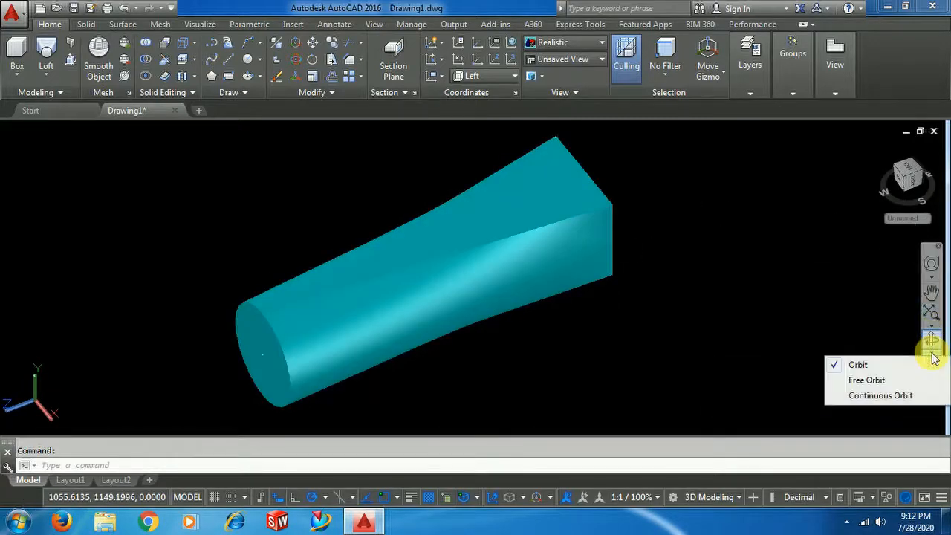
left_click(880, 395)
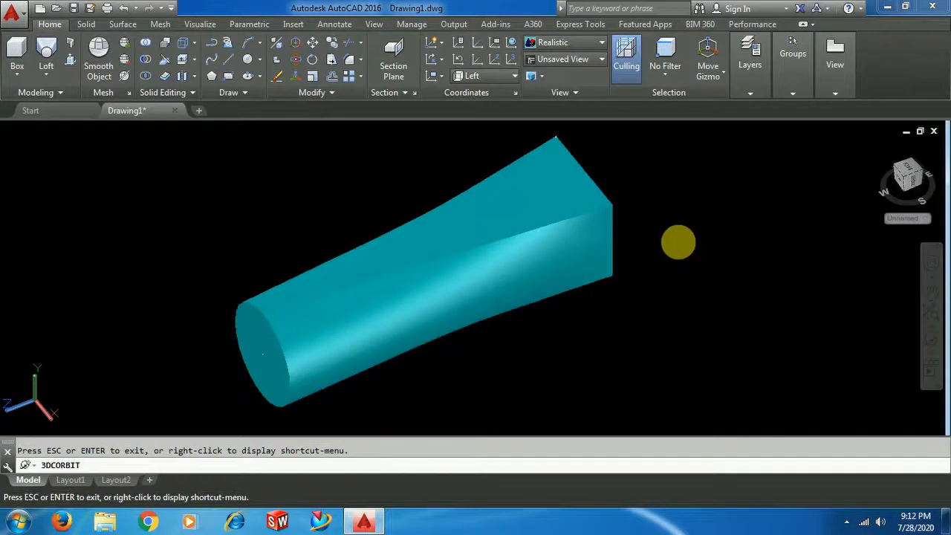
left_click_drag(677, 242, 683, 246)
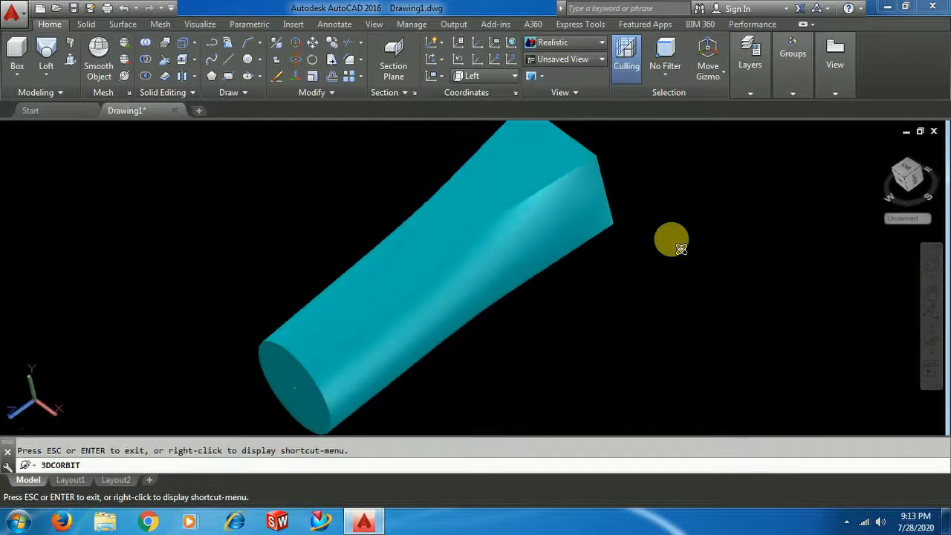
right_click(715, 205)
left_click(736, 221)
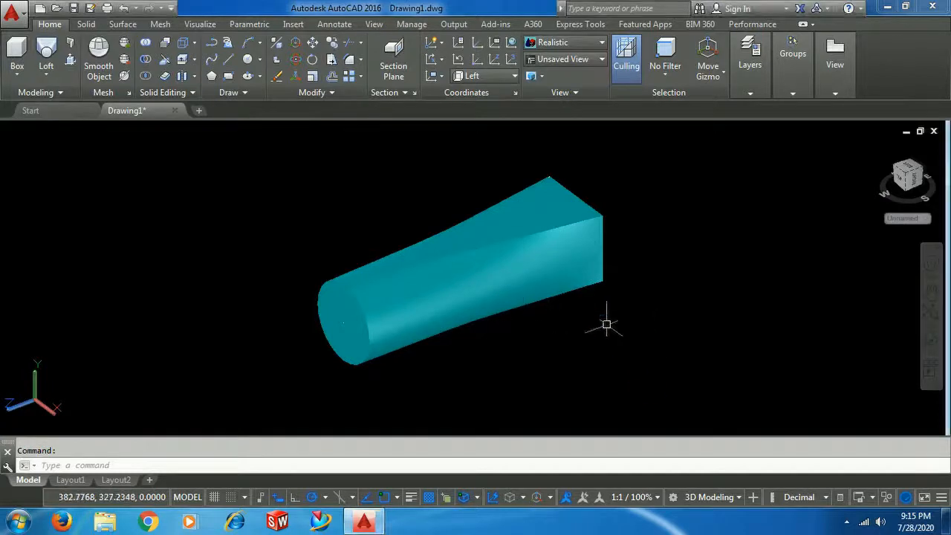
middle_click_drag(607, 323, 550, 320, "shift")
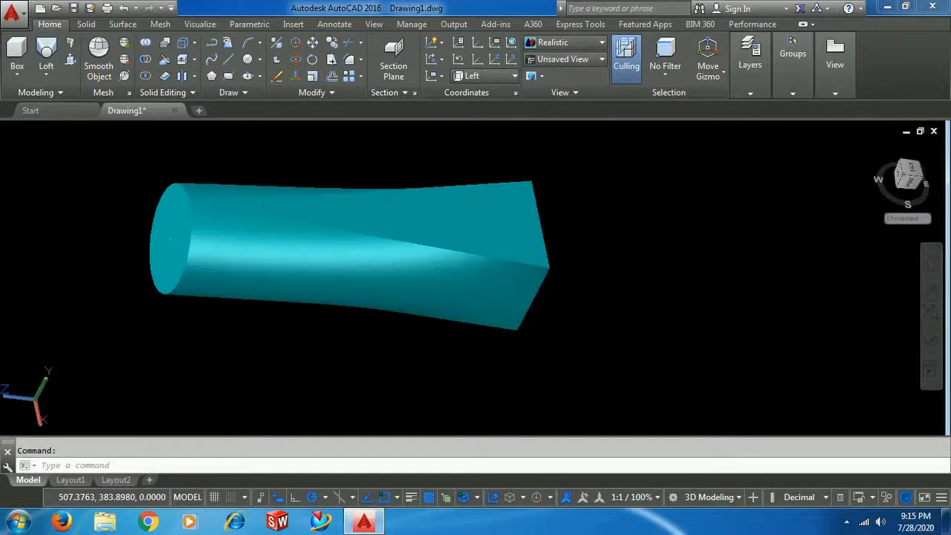
Undo back past the Guides loft and the last guide line, and erase the three remaining straight guide lines between the circle and rectangle
key("ctrl+z")
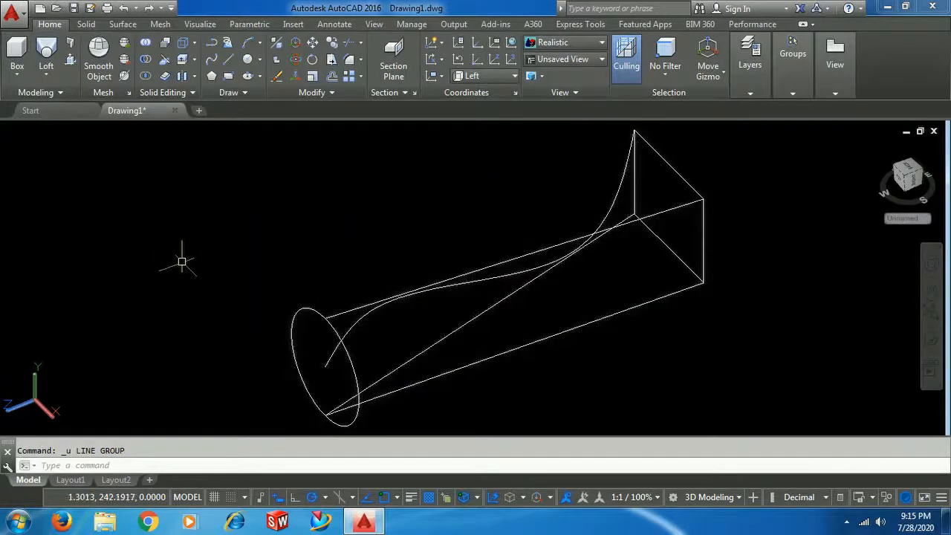
left_click(521, 255)
key("Delete")
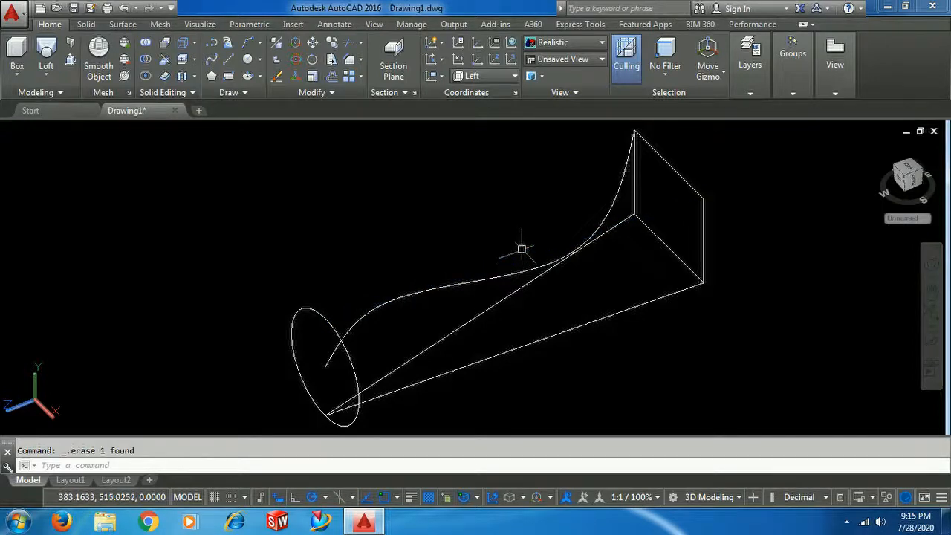
left_click(483, 311)
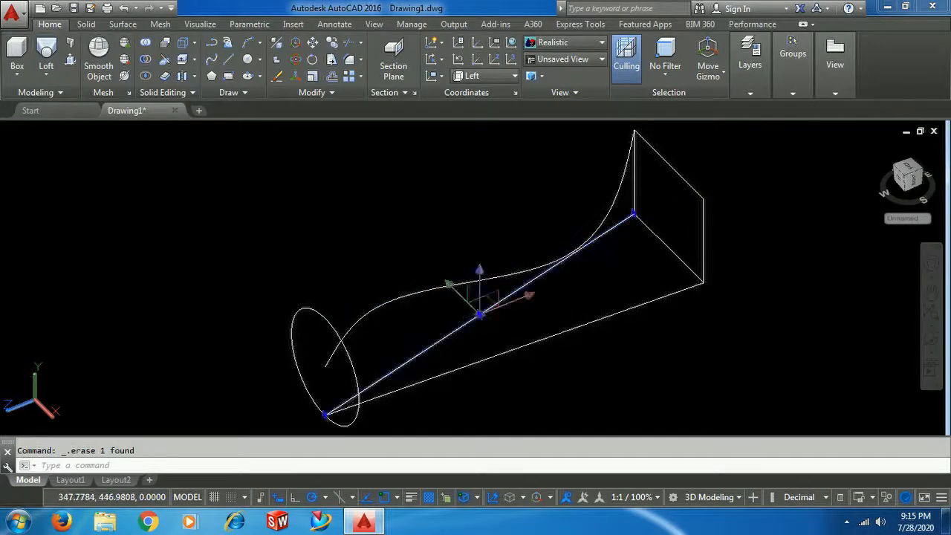
key("Delete")
left_click(542, 339)
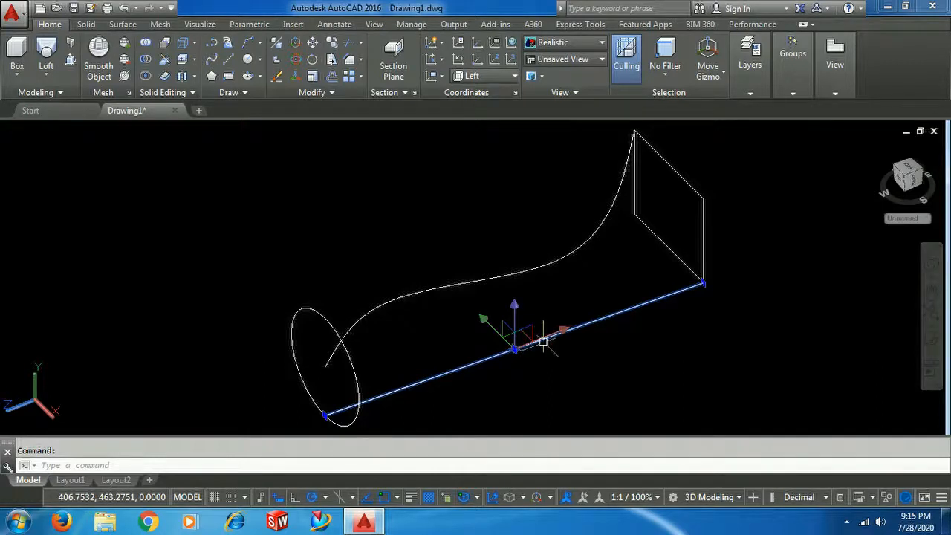
left_click_drag(824, 252, 789, 243)
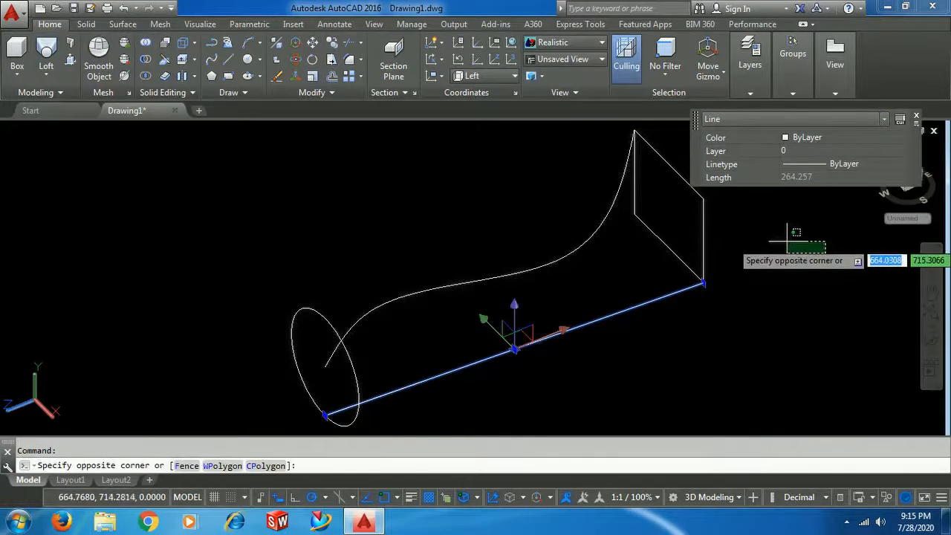
left_click(787, 243)
key("Escape")
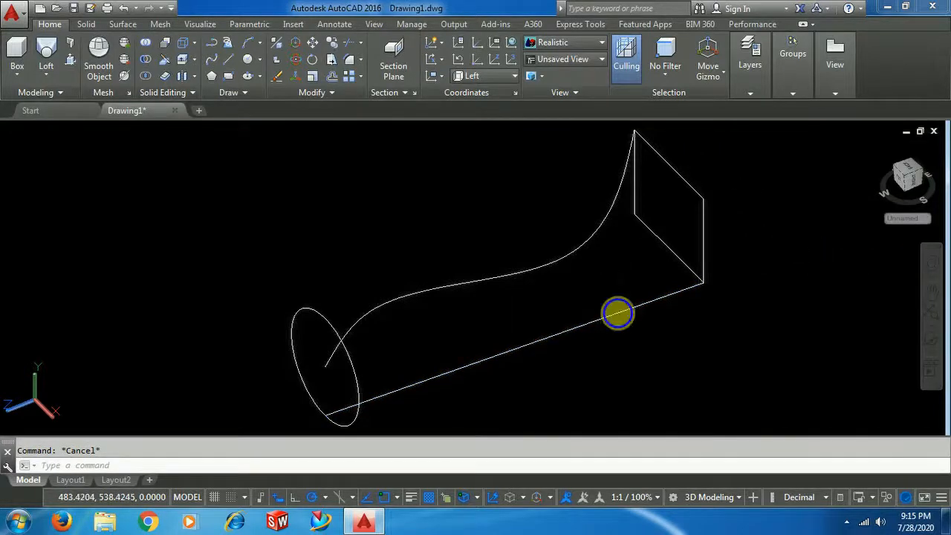
left_click(616, 313)
right_click(611, 313)
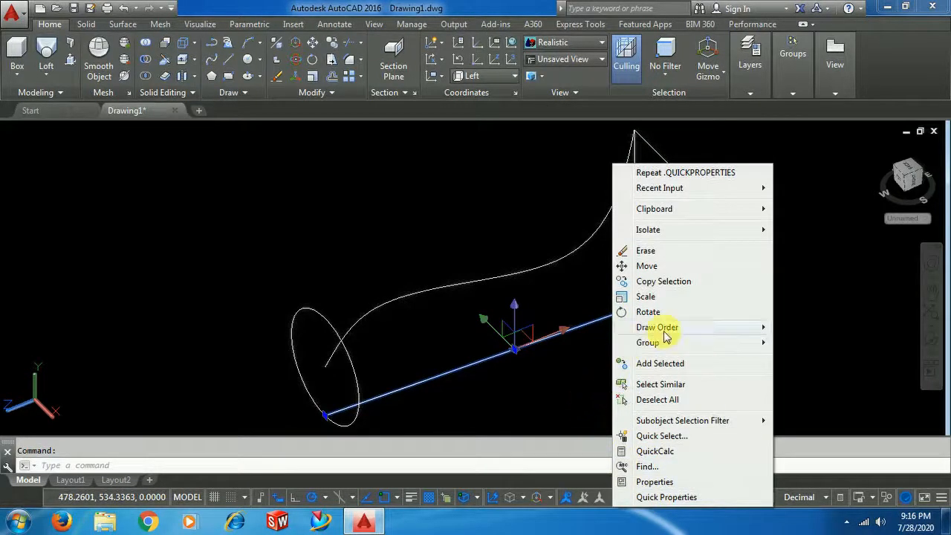
left_click(648, 250)
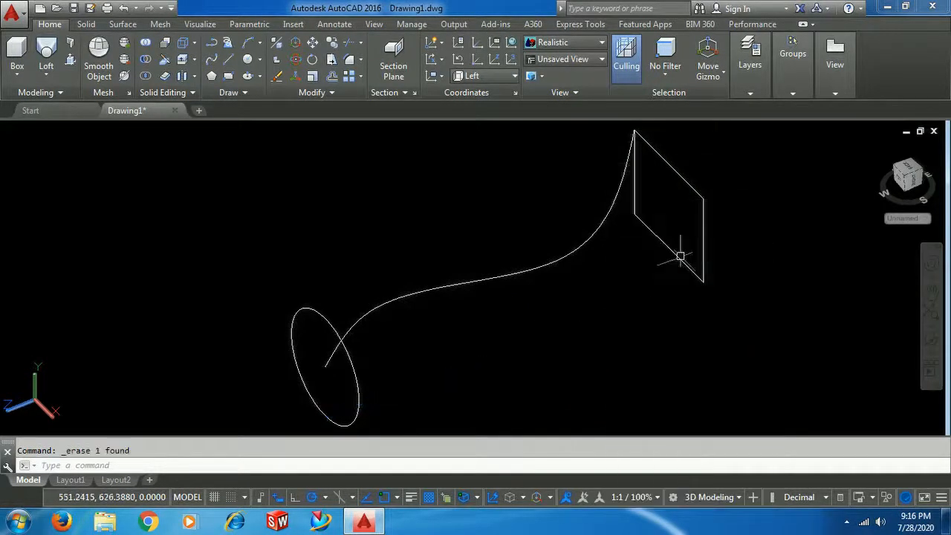
Erase the circle around the spline's free end
left_click(652, 231)
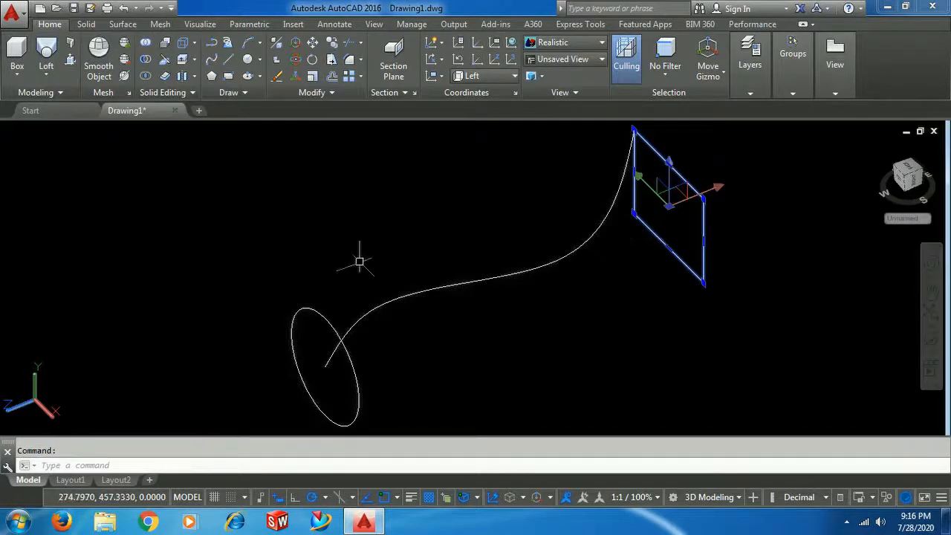
left_click(326, 317)
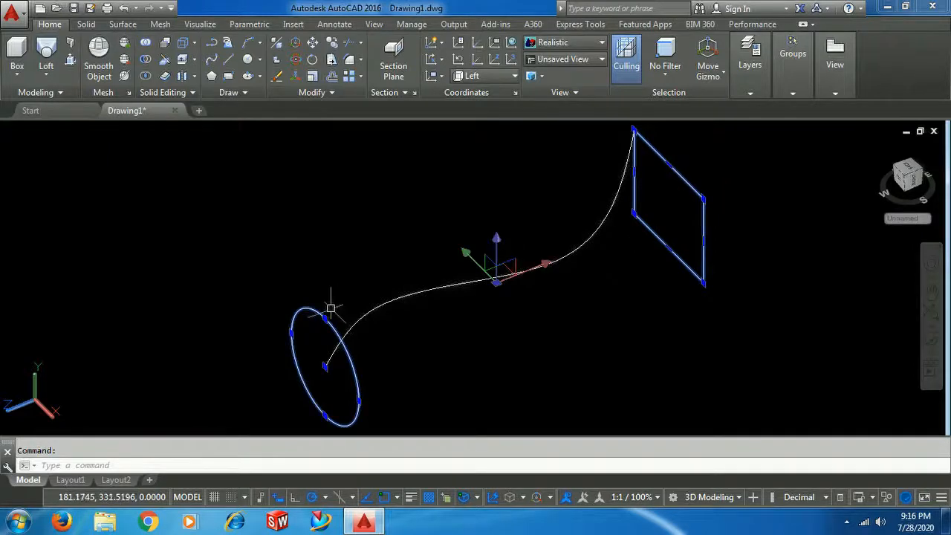
key("Escape")
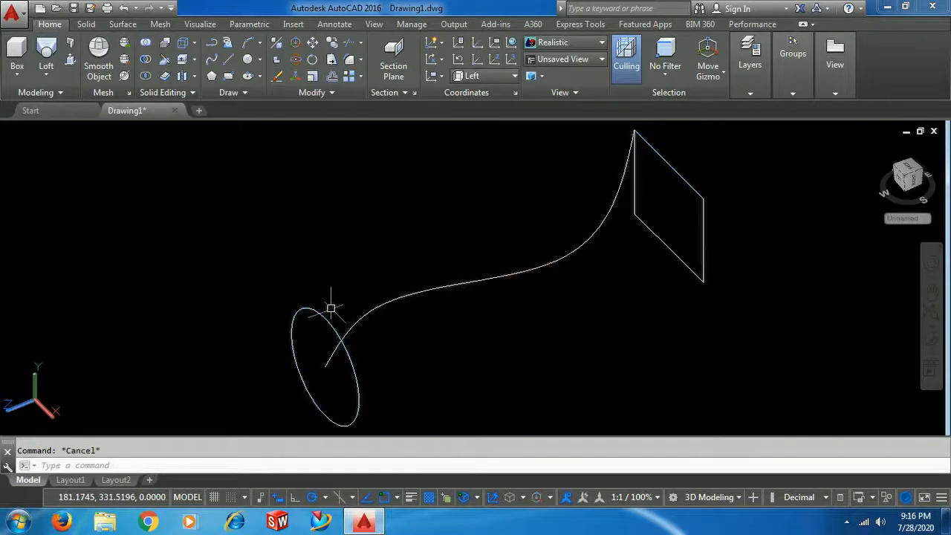
left_click(325, 318)
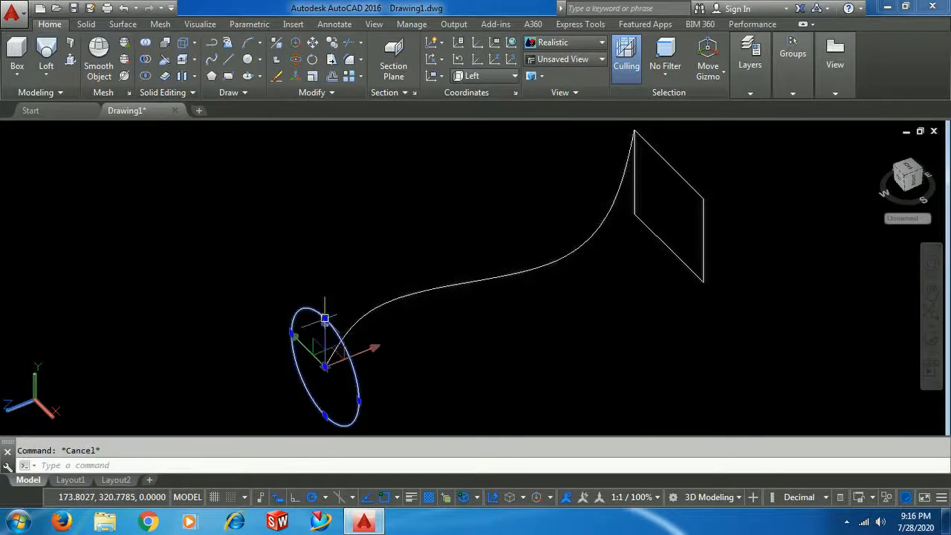
key("Delete")
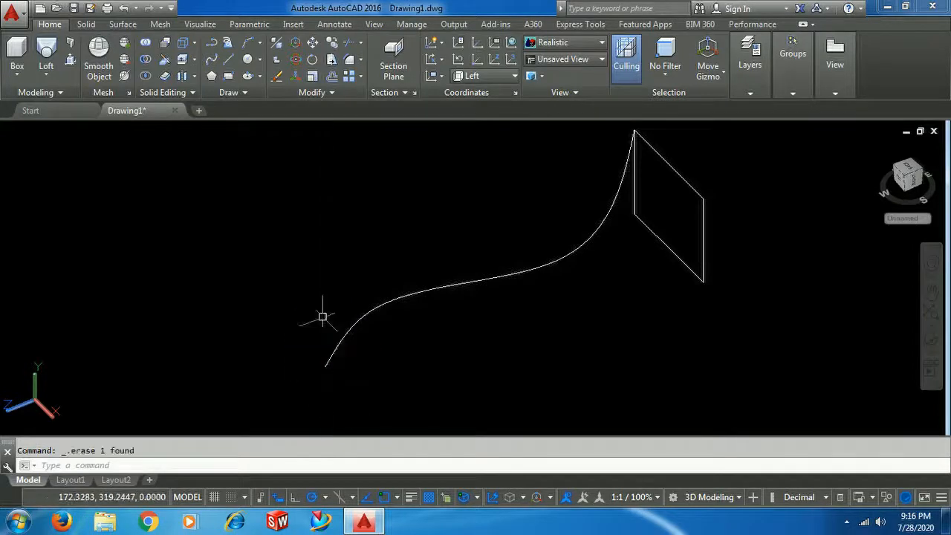
Draw a six-sided polygon, inscribed in a circle, centered on the spline's free end
left_click(212, 79)
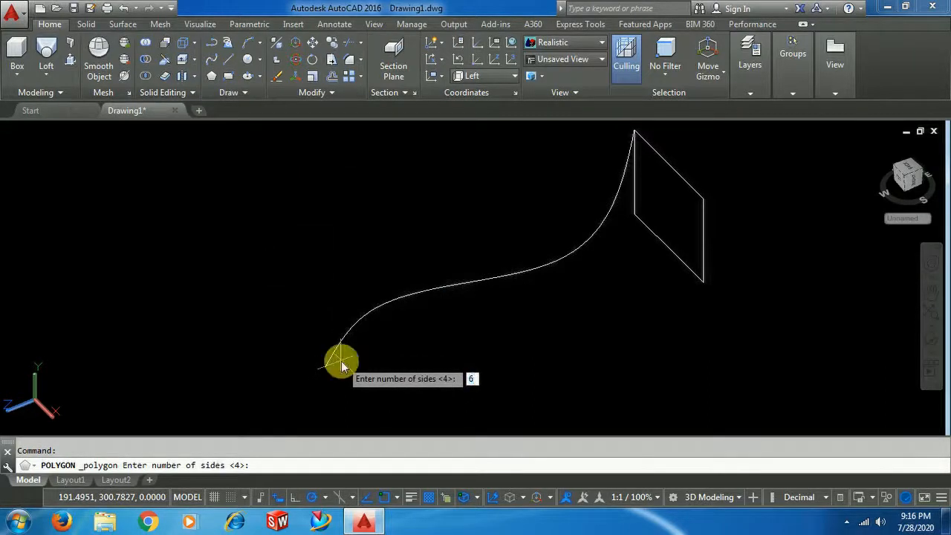
key("Return")
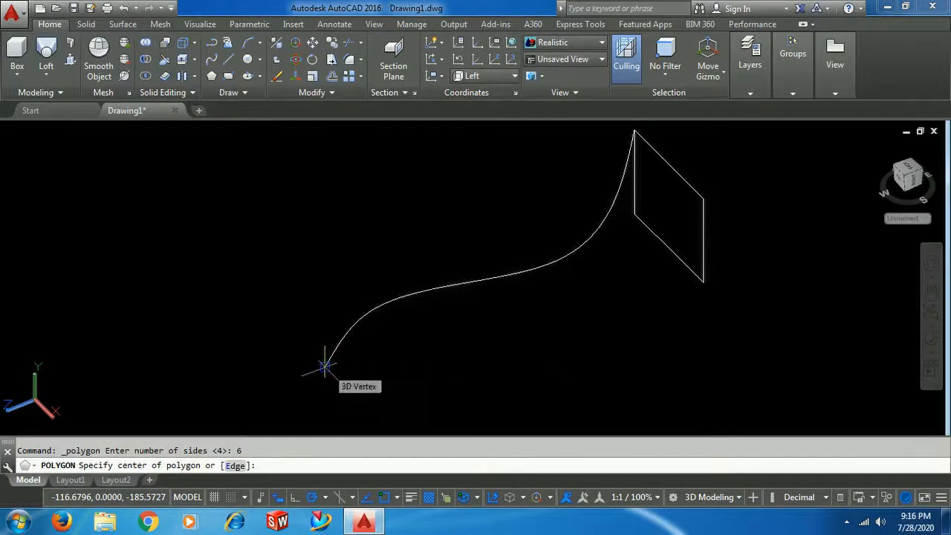
left_click(326, 366)
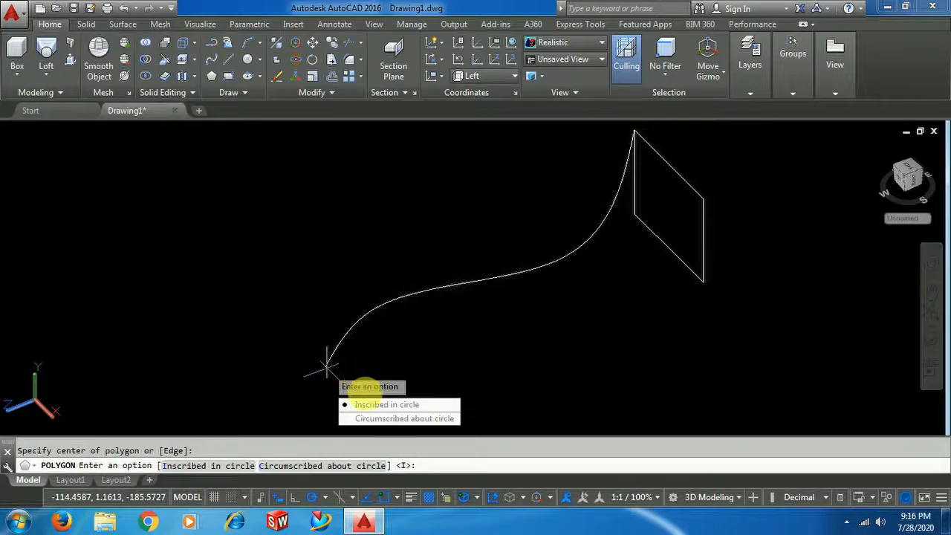
left_click(365, 404)
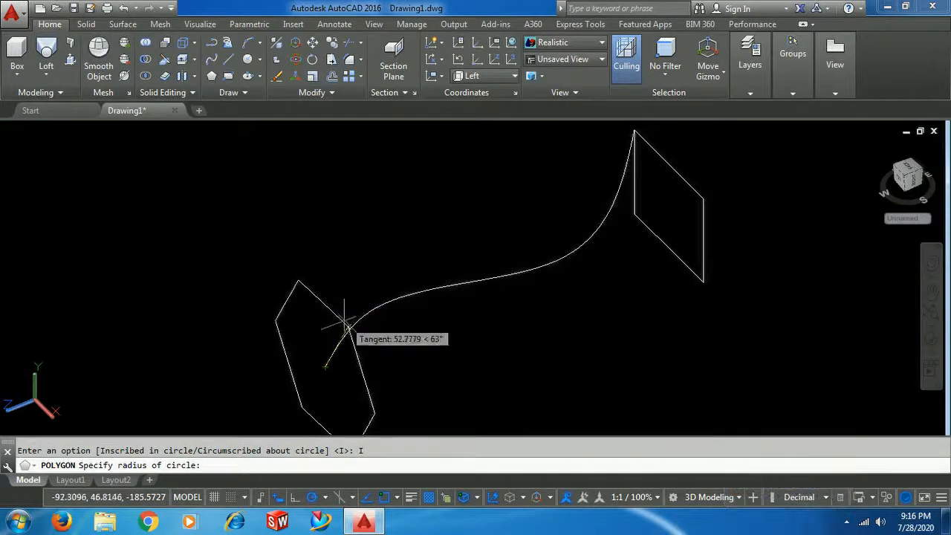
left_click(344, 320)
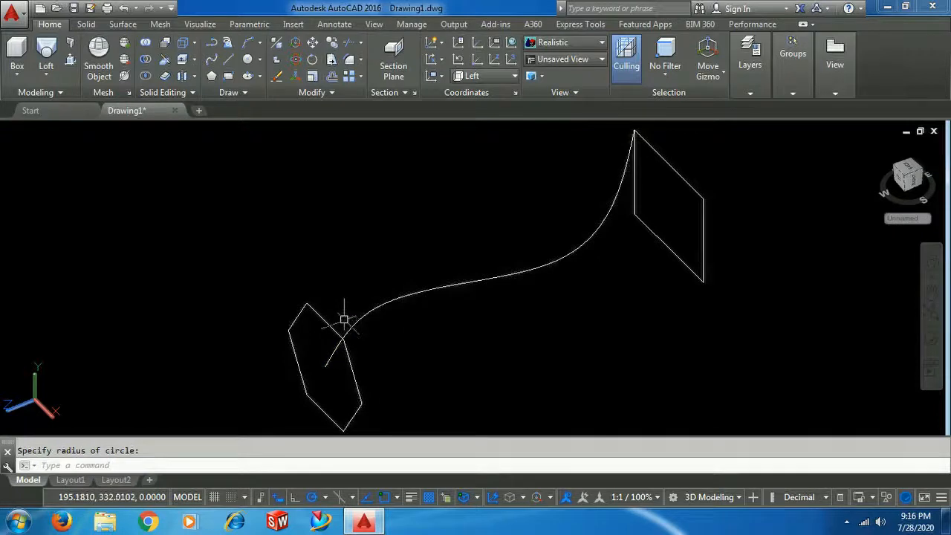
scroll(408, 346, "up", 1)
scroll(410, 346, "down", 2)
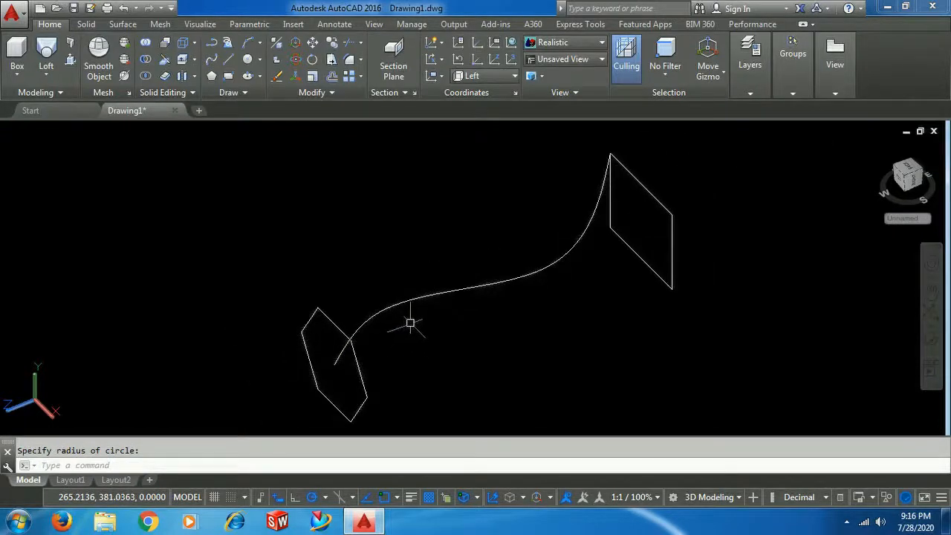
Erase the hexagon just drawn around the spline's free end
left_click(336, 324)
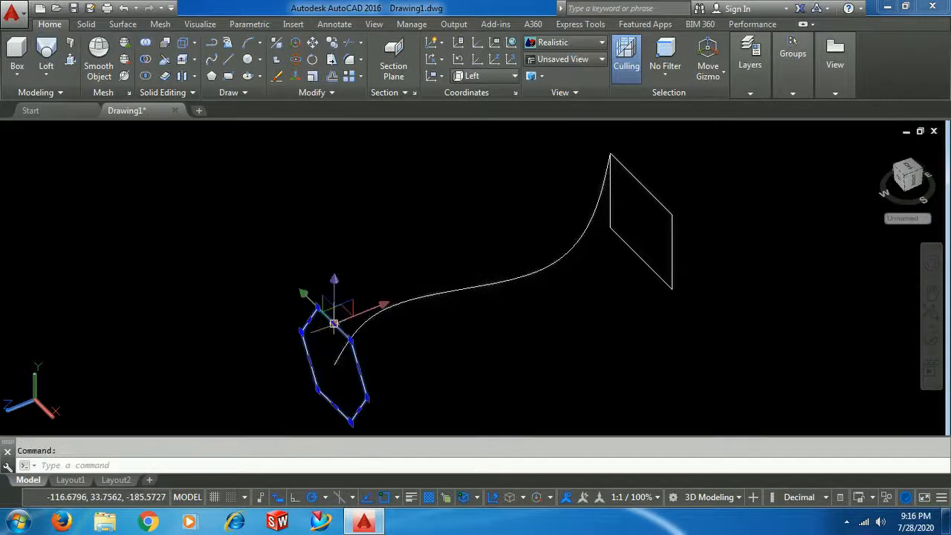
mouse_move(336, 325)
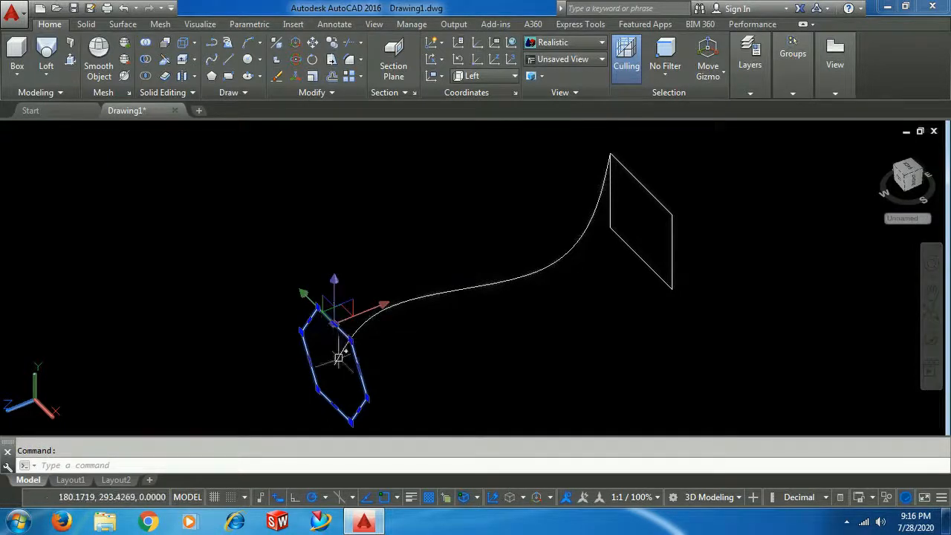
key("Delete")
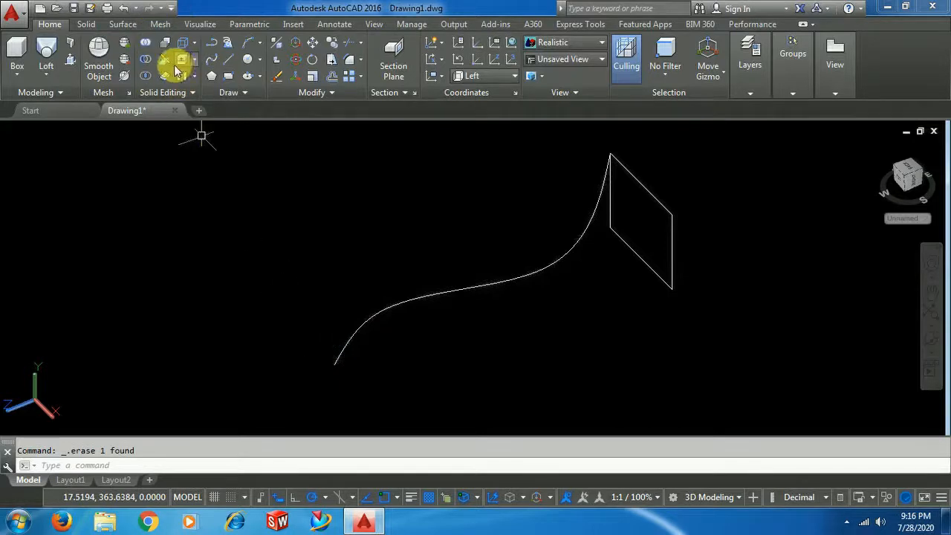
Draw a six-sided polygon centered on the spline's free end, inscribed in a circle with a radius of about 67.6
left_click(214, 75)
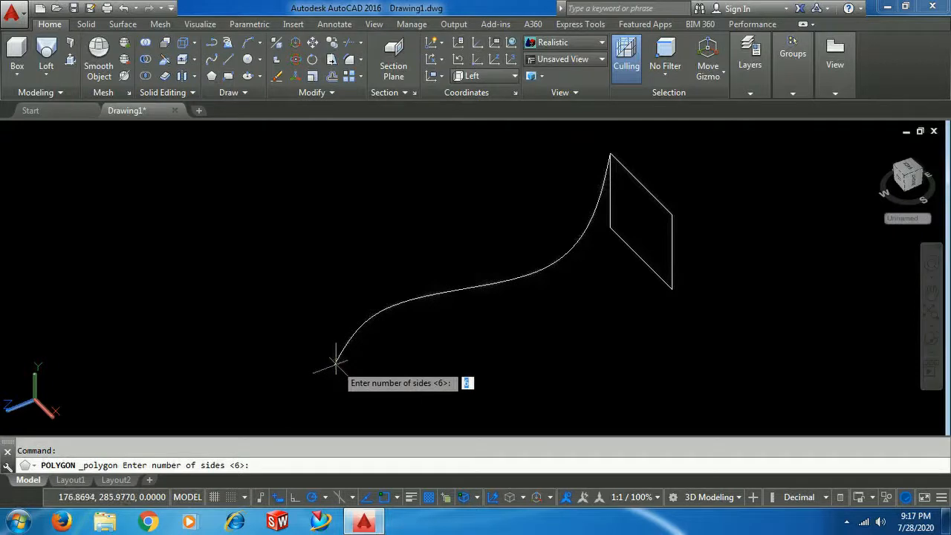
key("Return")
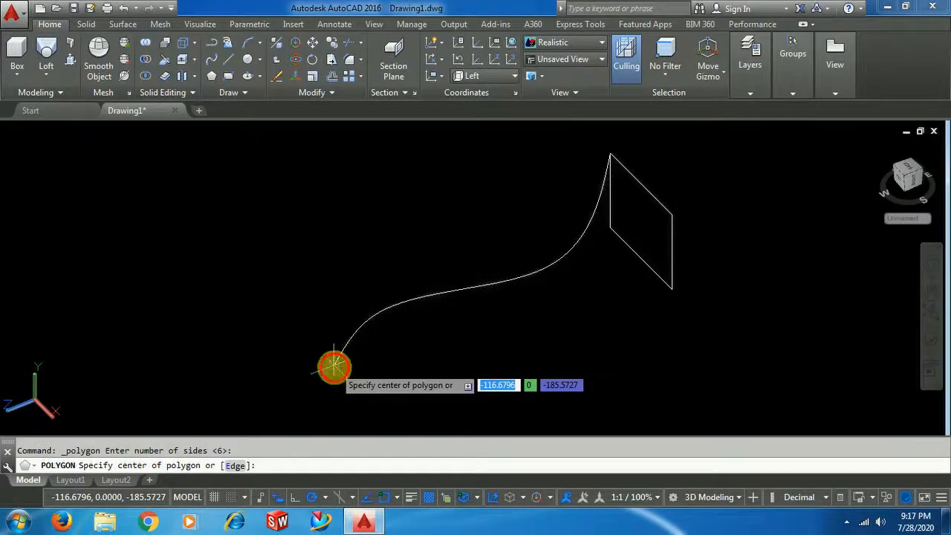
left_click(335, 364)
left_click(404, 406)
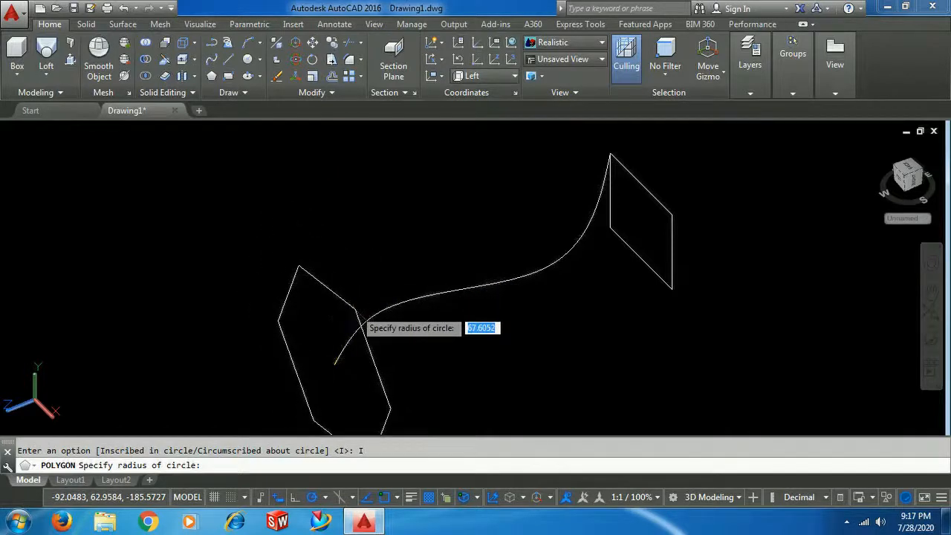
left_click(355, 310)
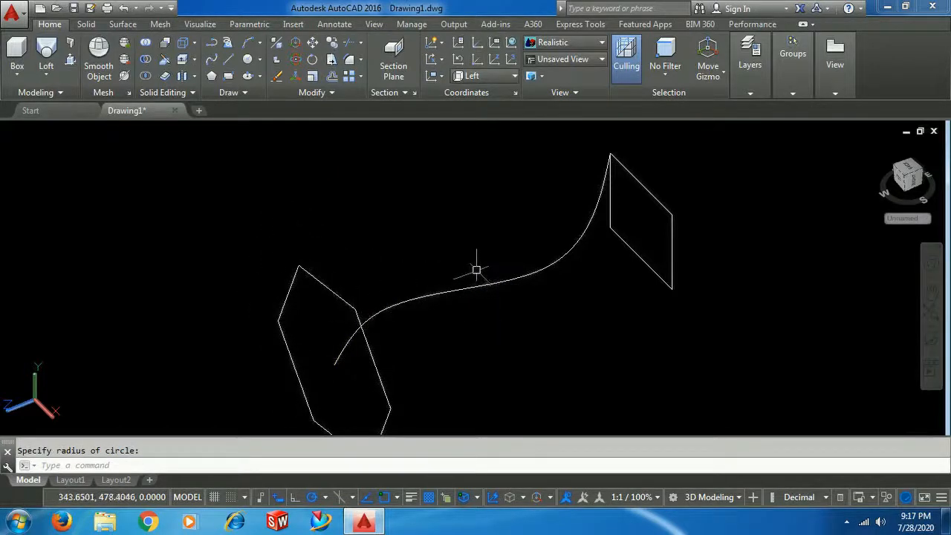
left_click(45, 51)
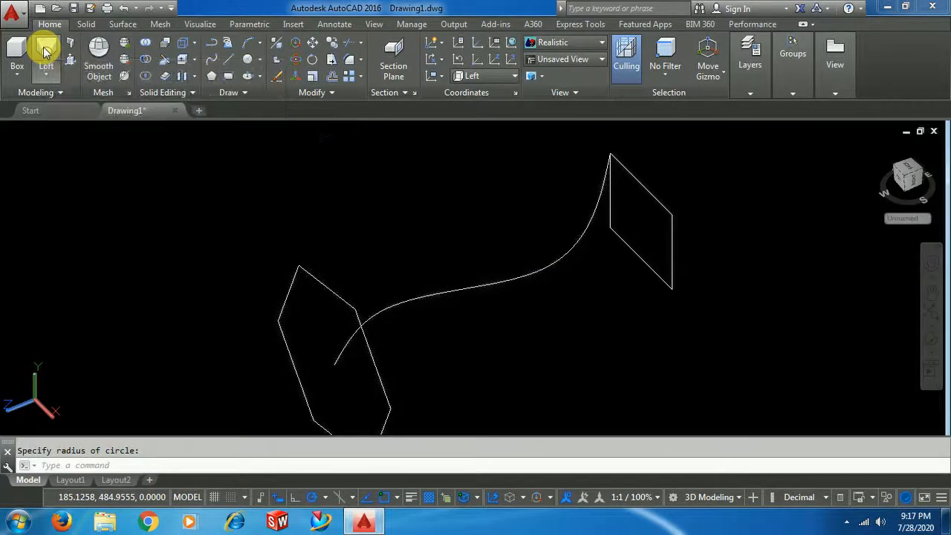
left_click(341, 297)
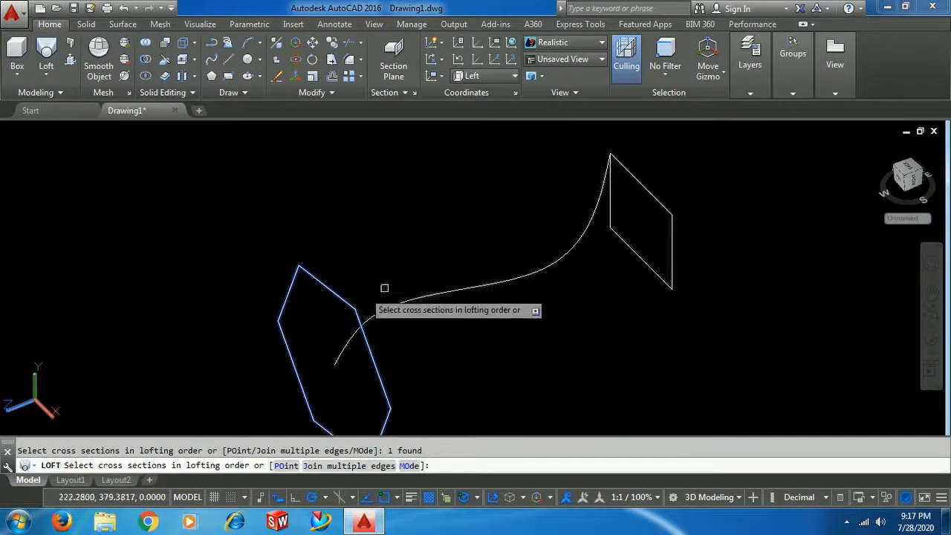
left_click(639, 257)
scroll(570, 278, "down", 3)
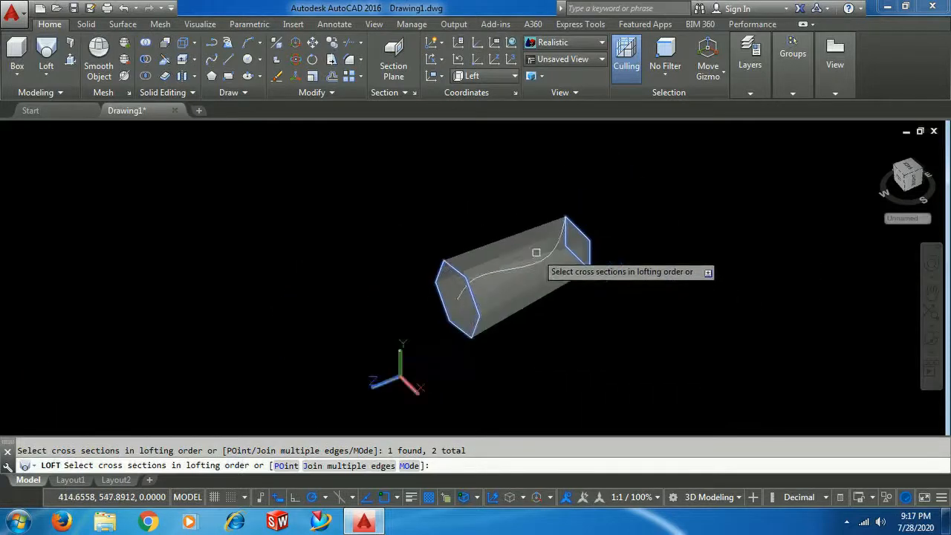
scroll(537, 253, "up", 1)
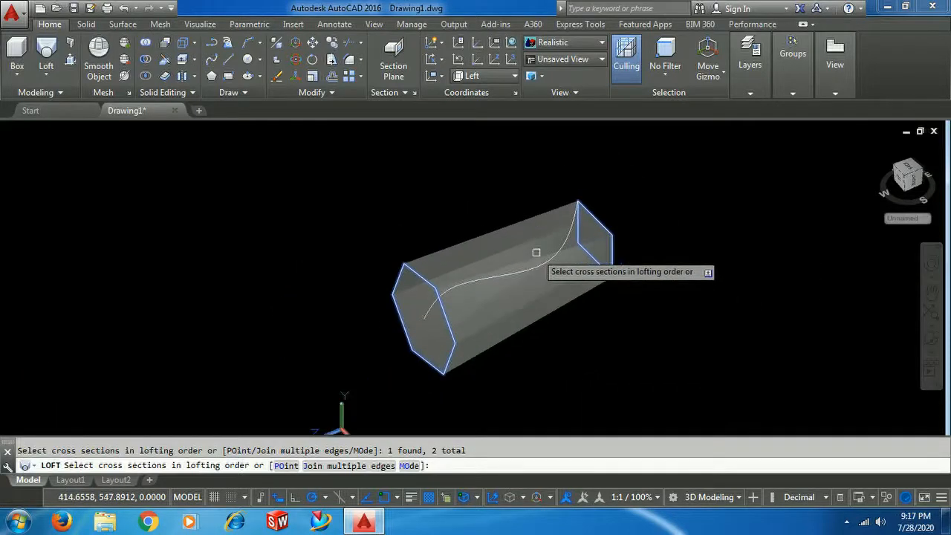
right_click(505, 198)
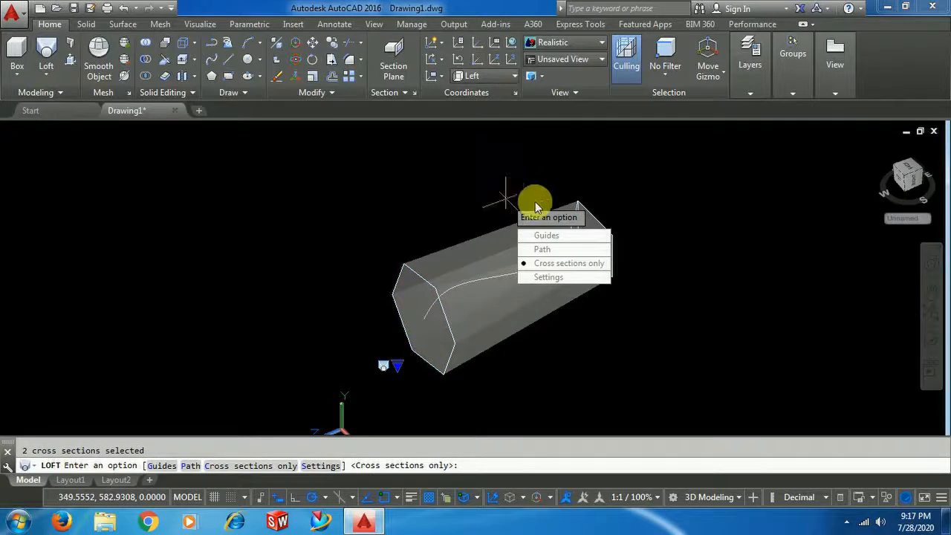
left_click(559, 250)
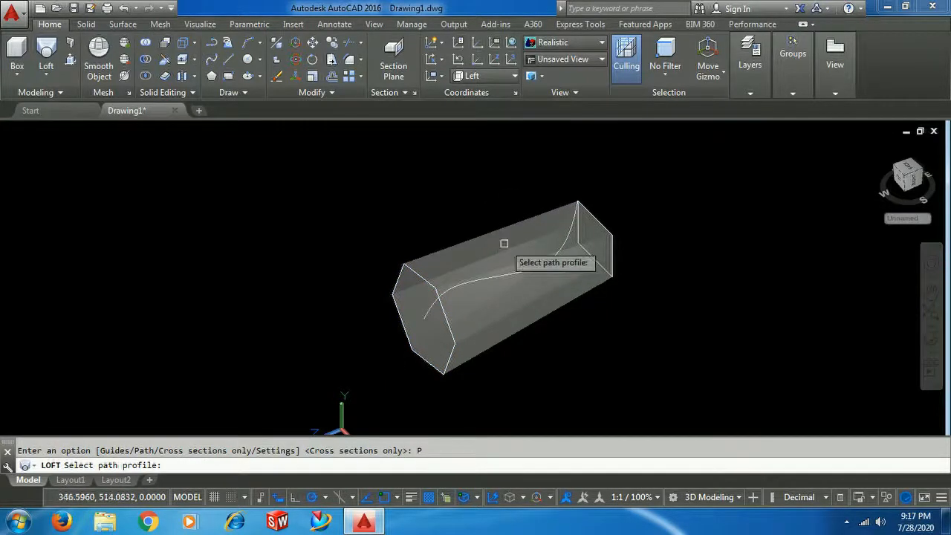
key("Escape")
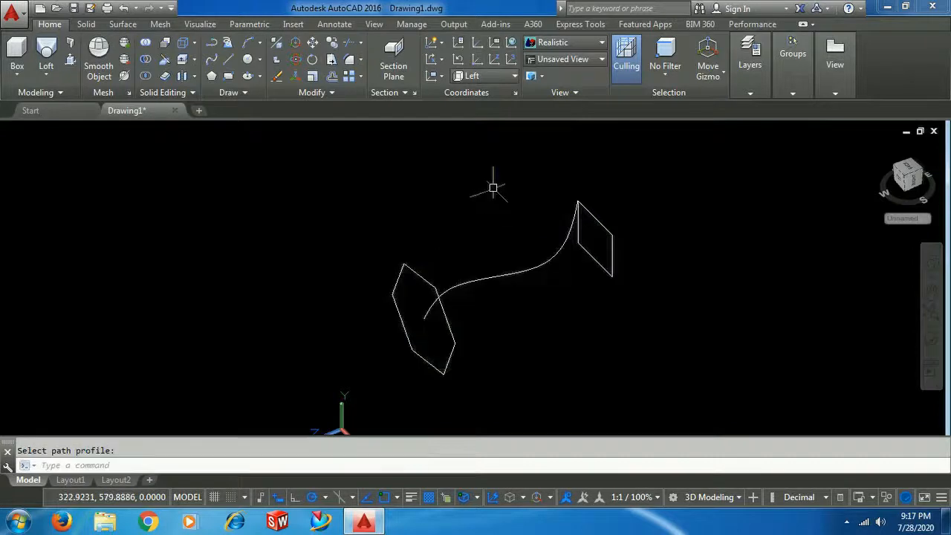
Loft the hexagon to the rectangle using the Cross sections only option and inspect the solid
left_click(46, 52)
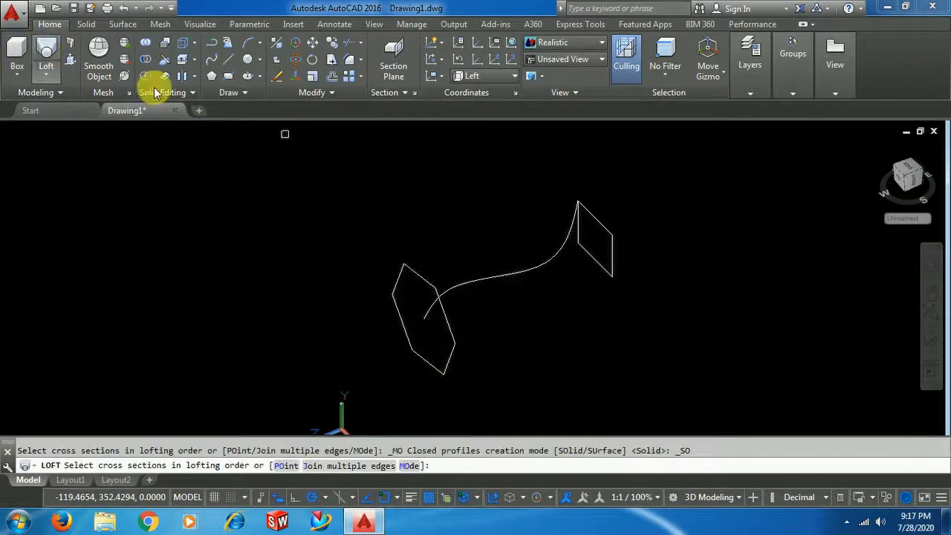
left_click(418, 273)
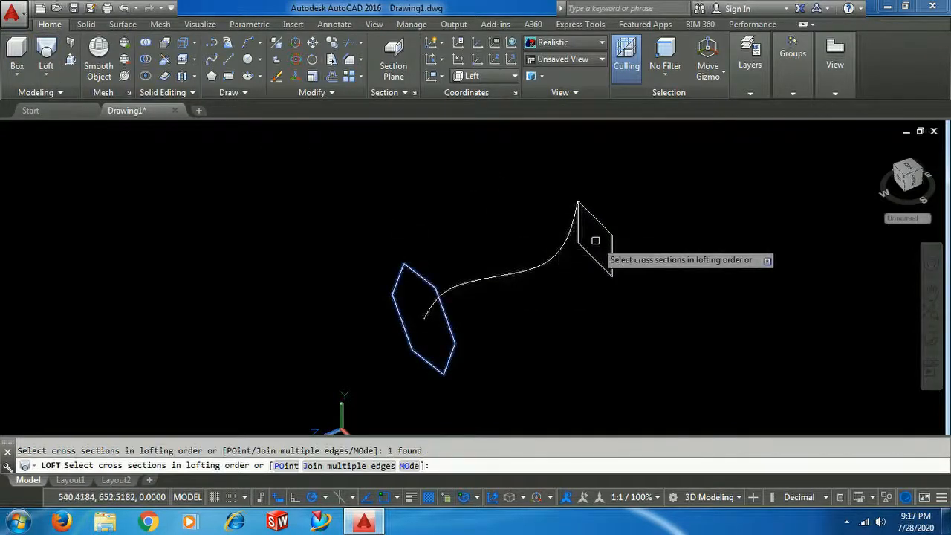
left_click(583, 250)
key("Return")
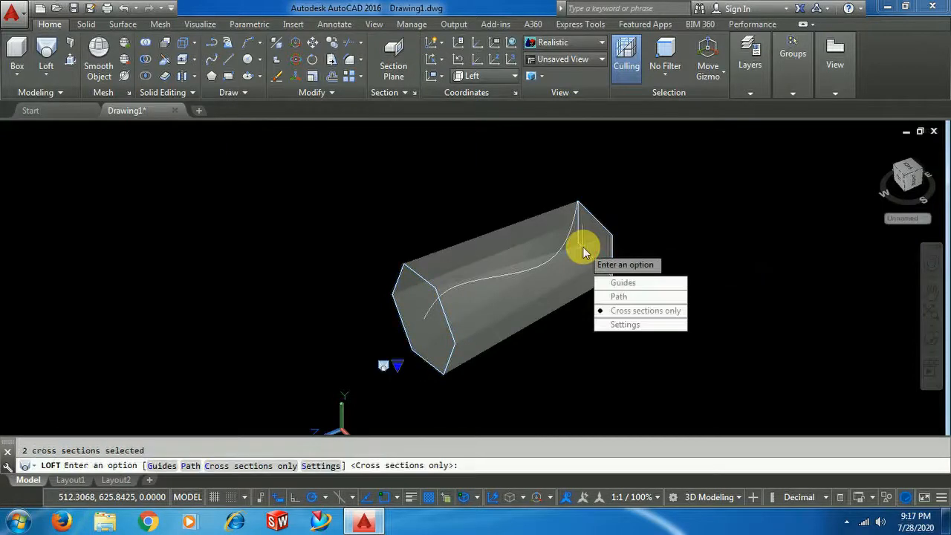
left_click(626, 310)
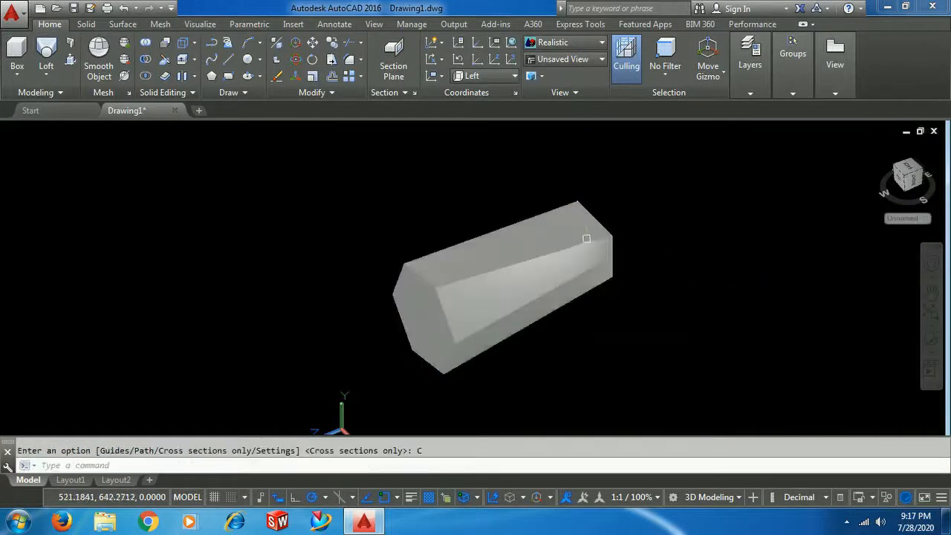
scroll(586, 239, "up", 4)
scroll(587, 236, "down", 3)
scroll(662, 229, "up", 2)
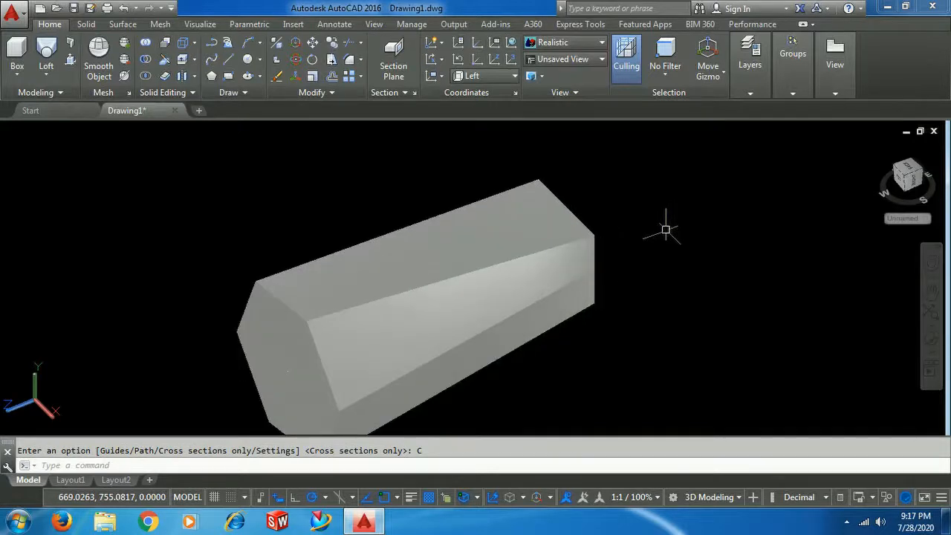
scroll(560, 225, "down", 2)
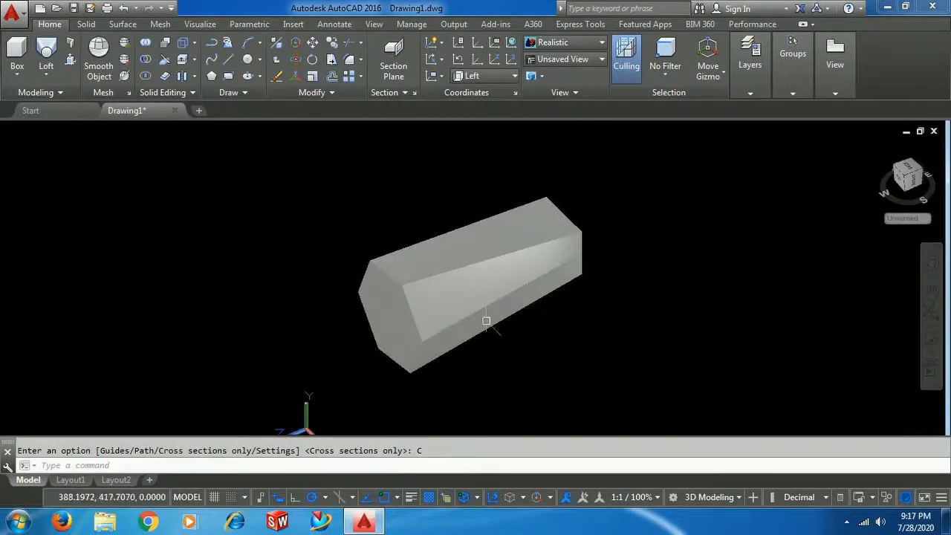
middle_click_drag(375, 238, 379, 201, "shift")
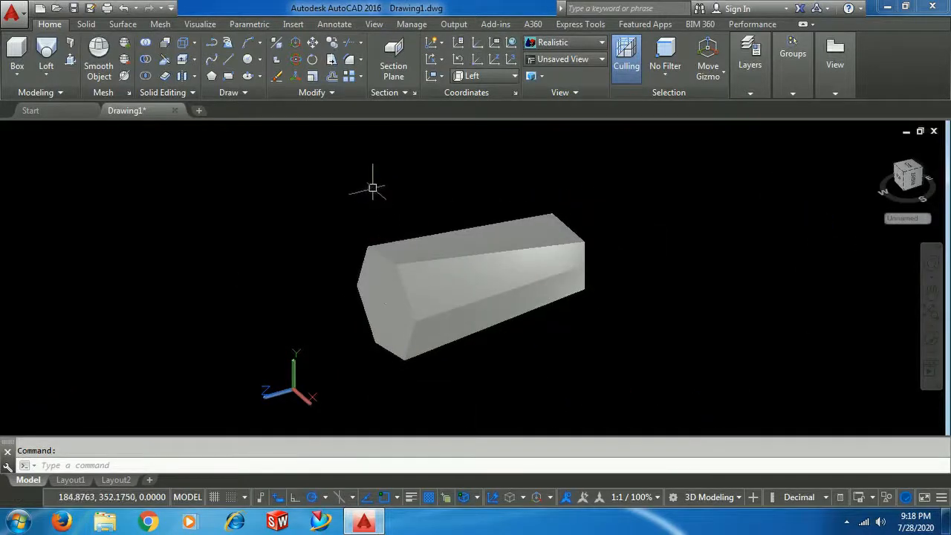
Undo the orbit and the cross-sections-only loft between the hexagon and the rectangle
key("ctrl+z")
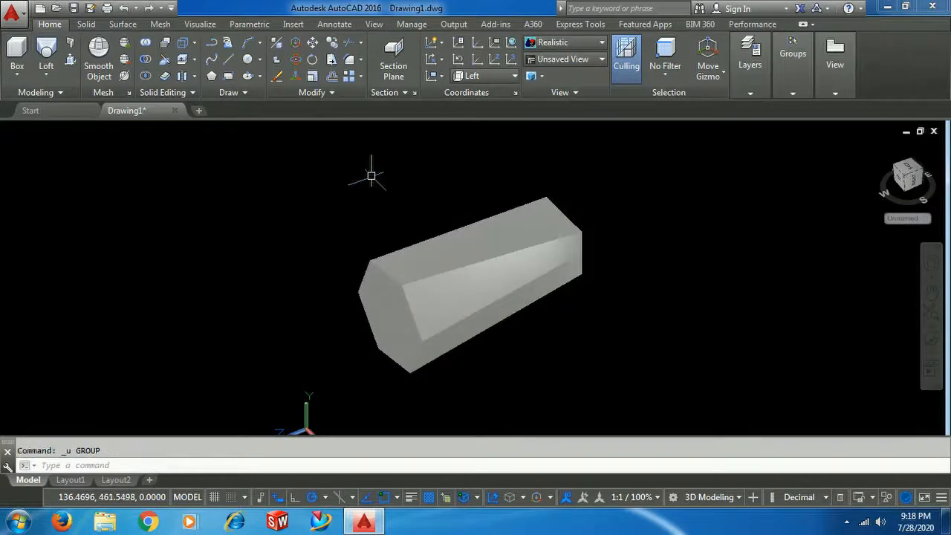
key("ctrl+z")
key("ctrl+z")
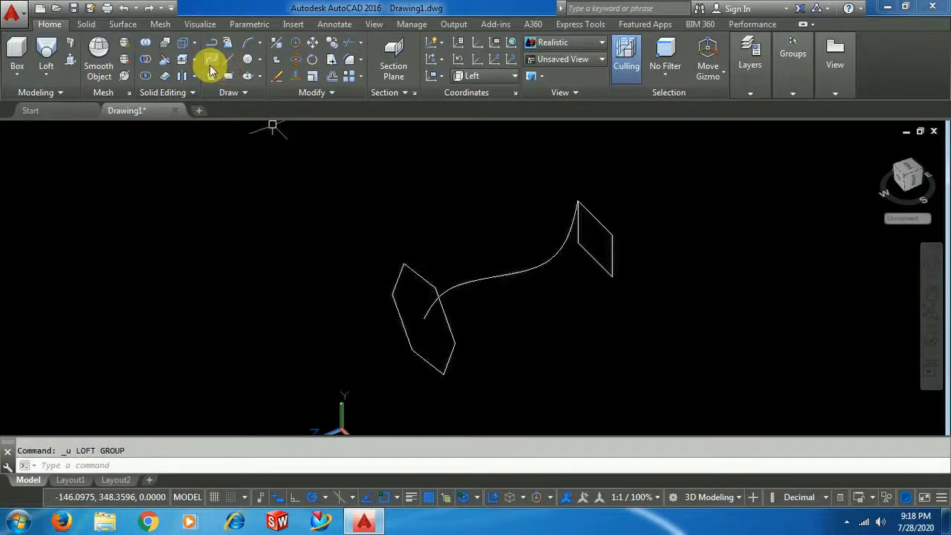
Loft the hexagon to the rectangle with the Path option along the spline, and undo the loft
left_click(46, 49)
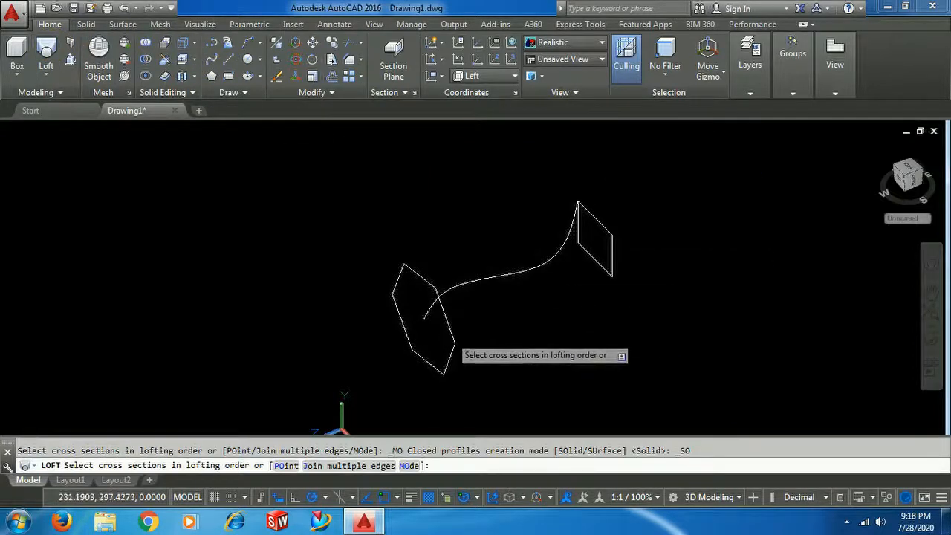
left_click(449, 338)
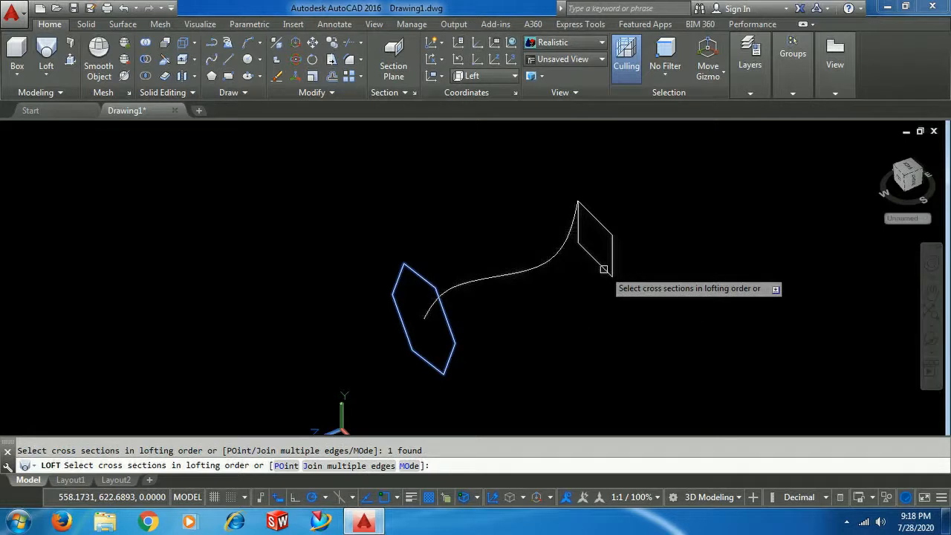
left_click(603, 269)
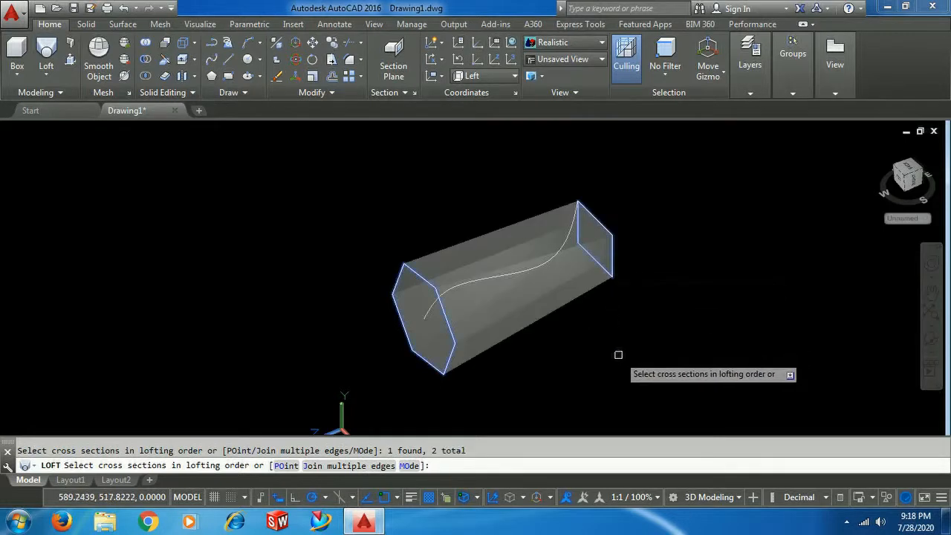
right_click(618, 351)
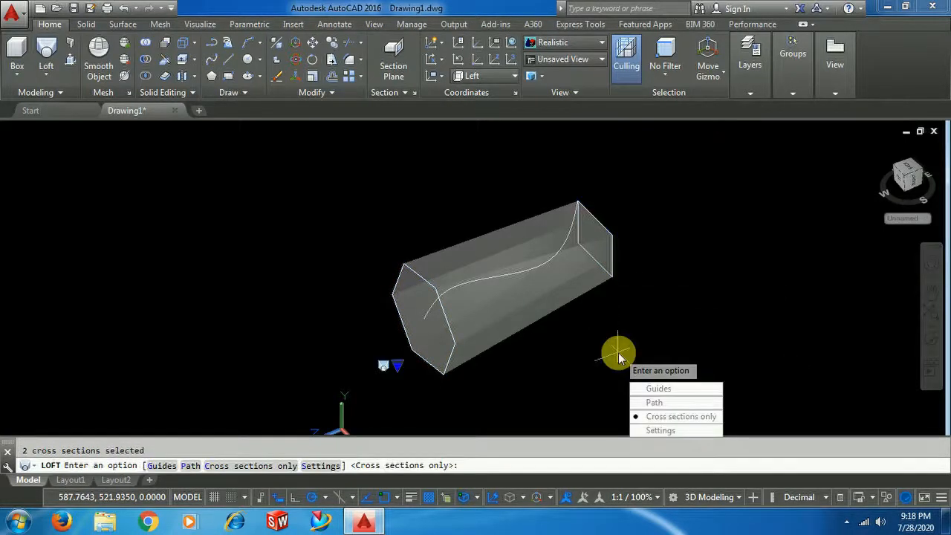
left_click(657, 402)
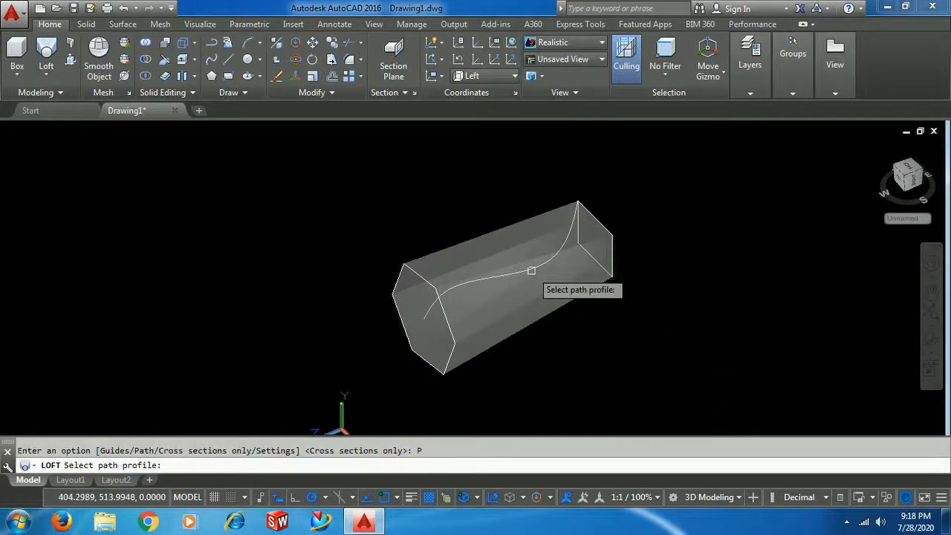
left_click(537, 268)
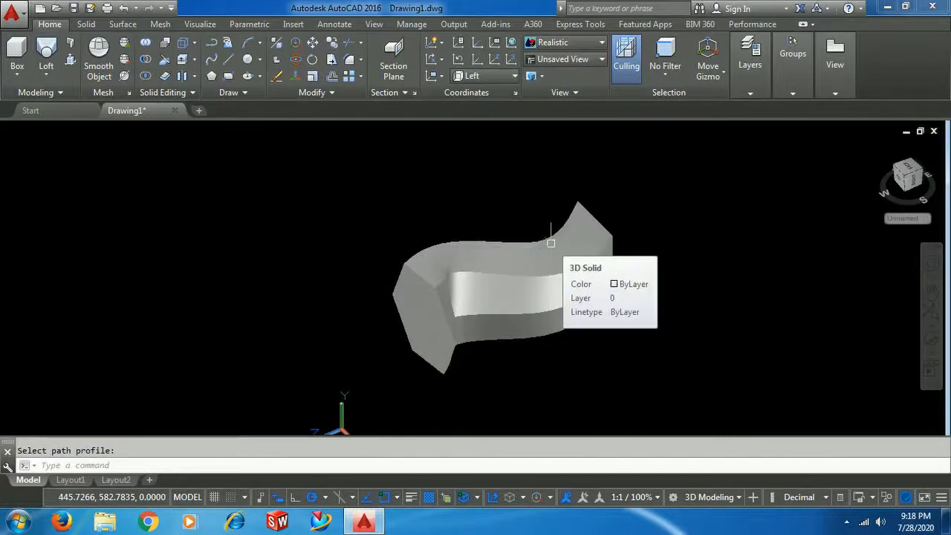
key("ctrl+z")
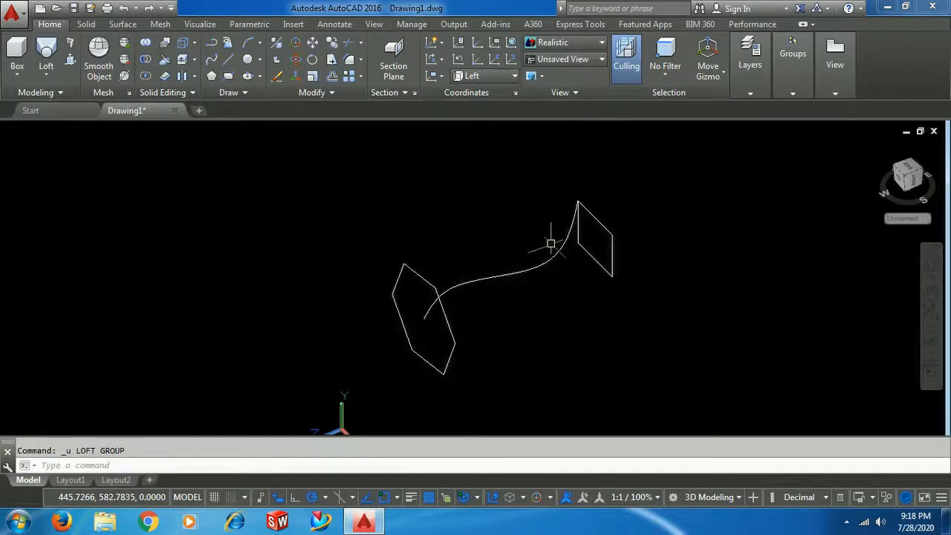
Draw two separate lines joining the hexagon's two upper corners to the rectangle's matching upper corners
scroll(496, 266, "up", 2)
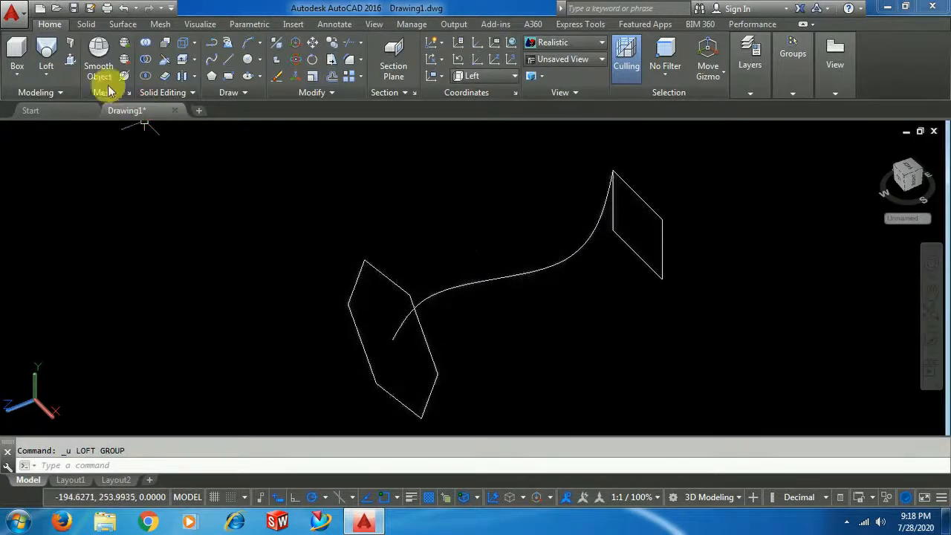
left_click(229, 64)
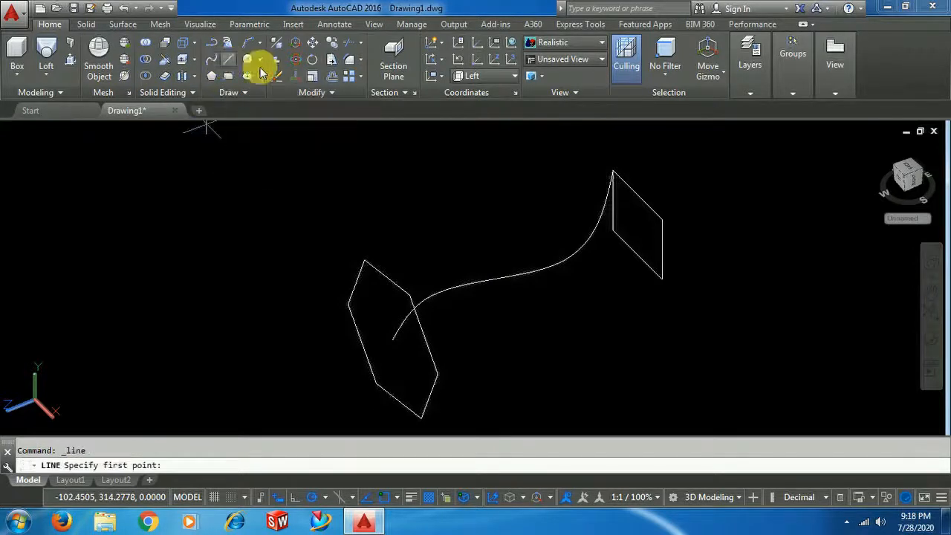
left_click(364, 260)
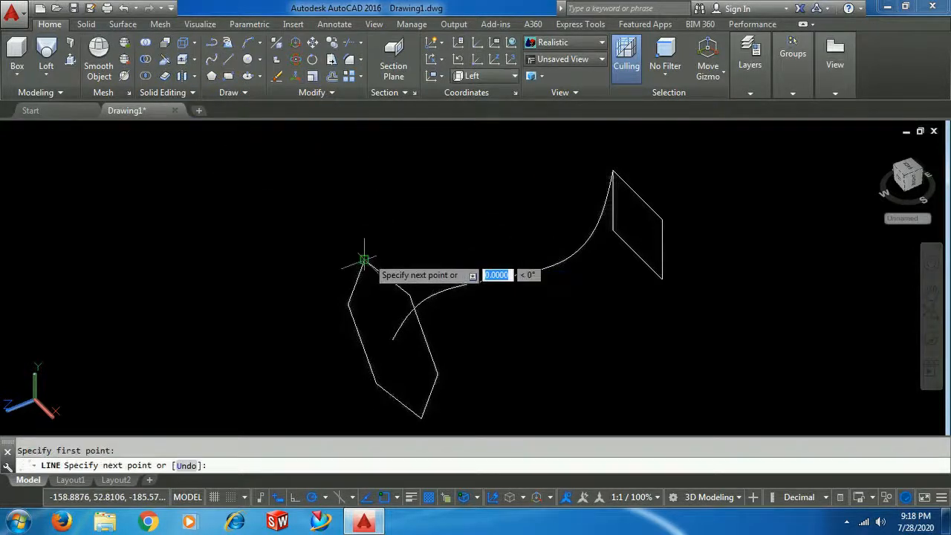
left_click(613, 170)
key("Return")
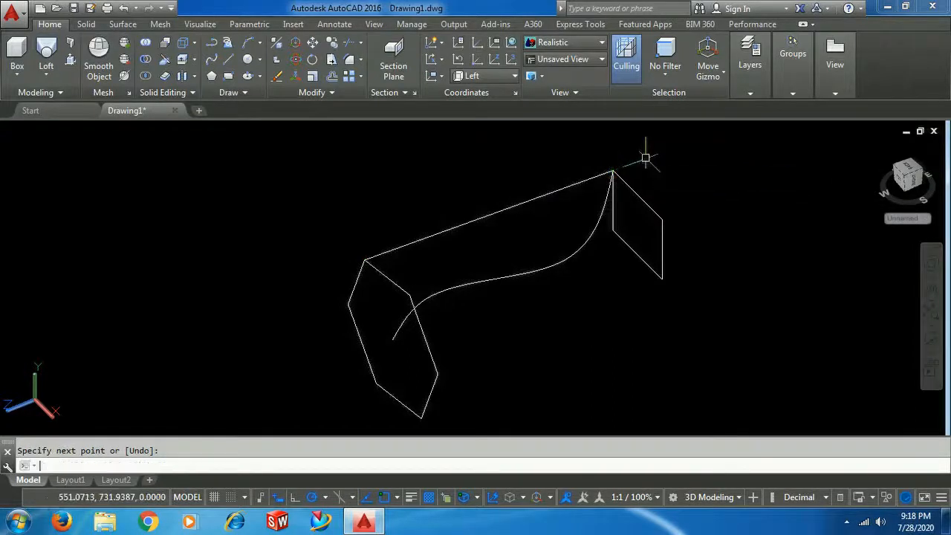
key("Return")
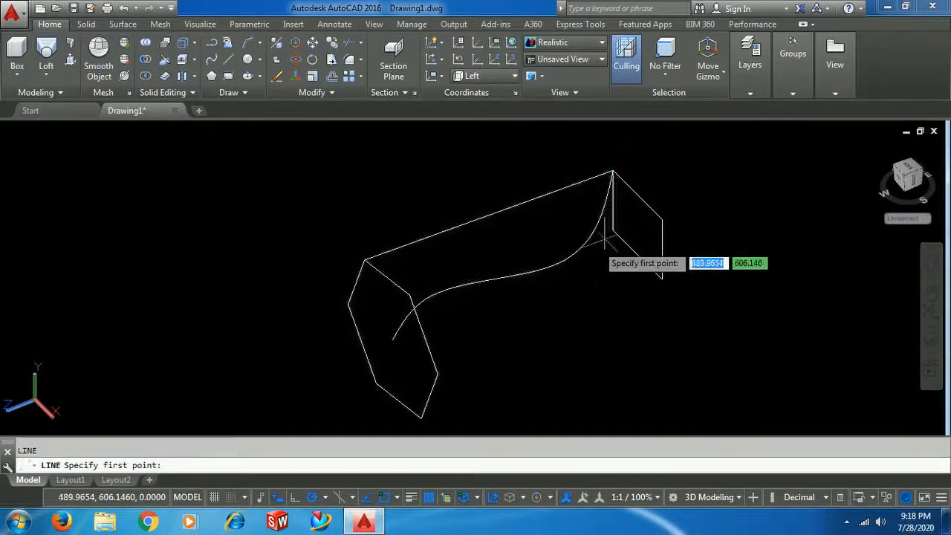
left_click(408, 295)
left_click(659, 215)
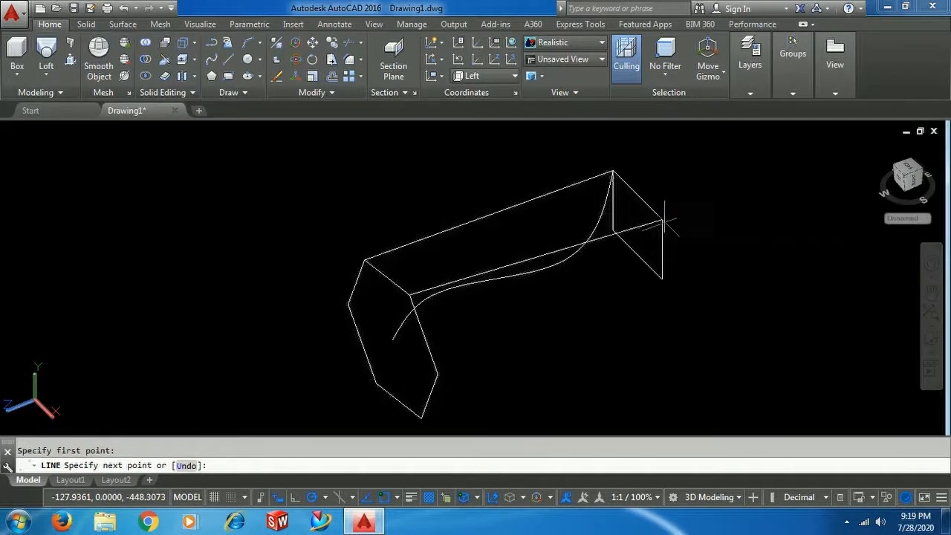
key("Return")
Draw lines from the hexagon's right corner to the midpoint of the rectangle's right side, and between their lower right corners
key("Return")
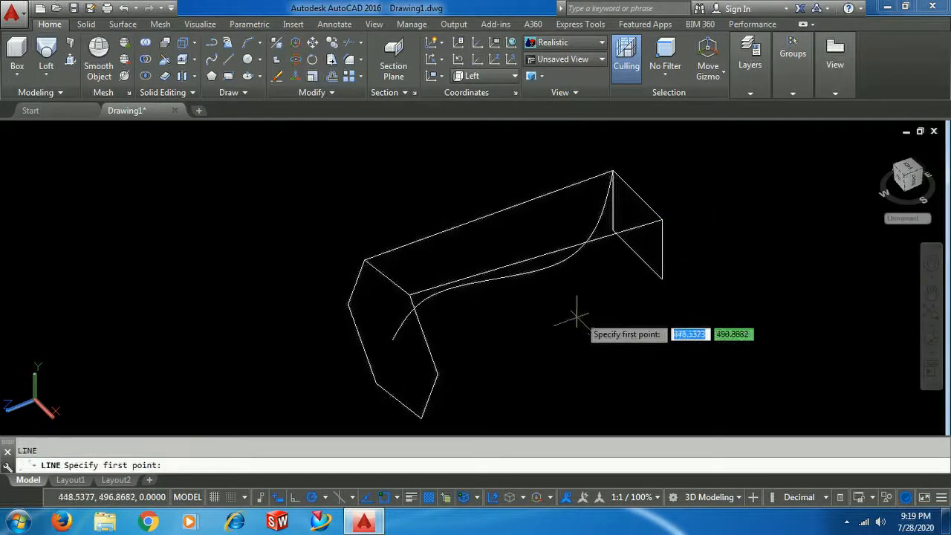
left_click(437, 372)
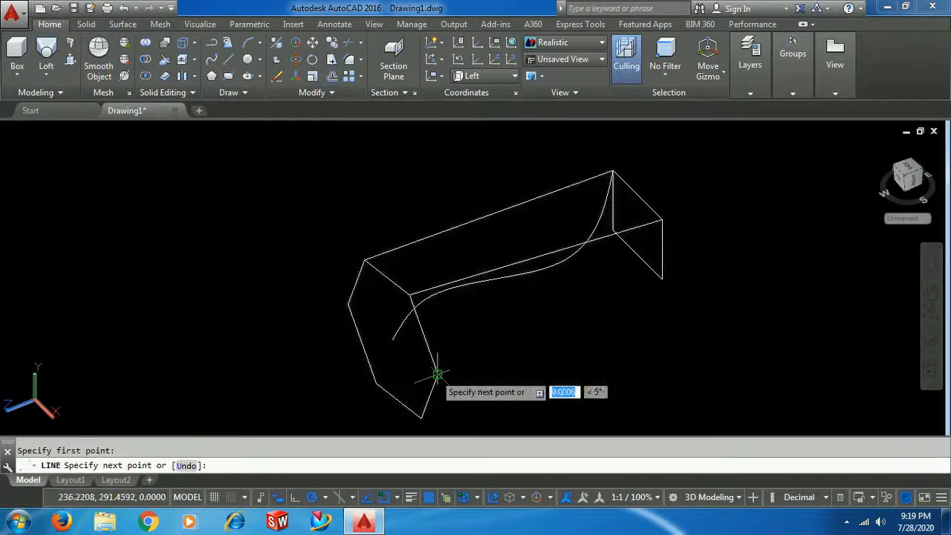
left_click(662, 249)
key("Return")
key("Return")
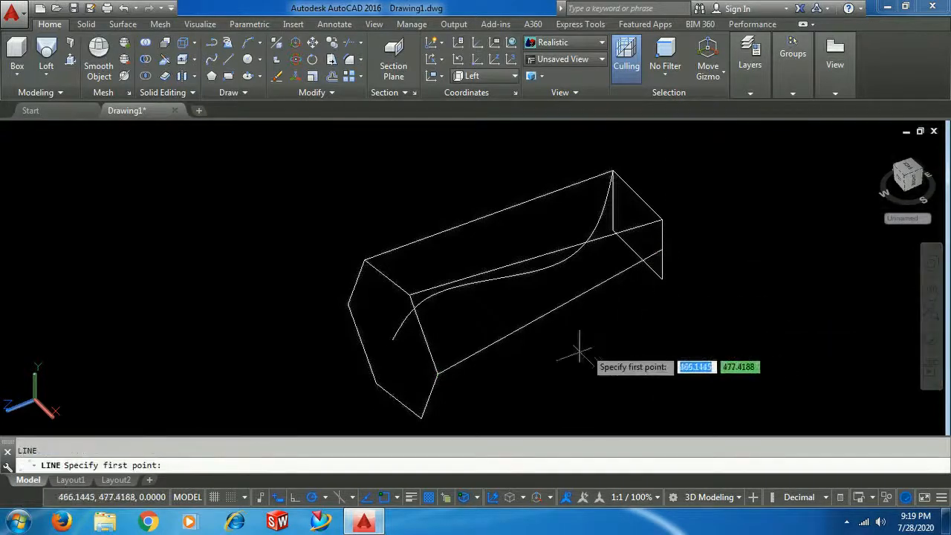
left_click(422, 417)
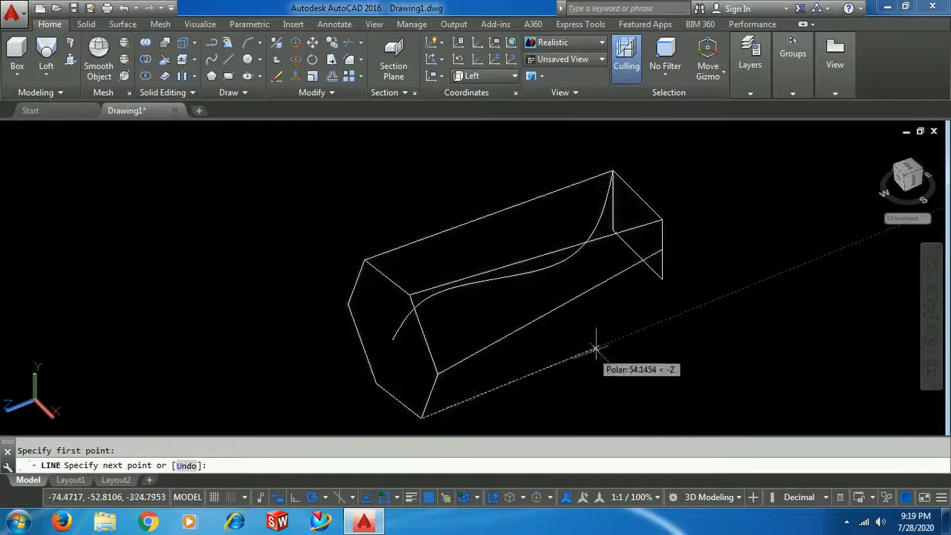
left_click(662, 280)
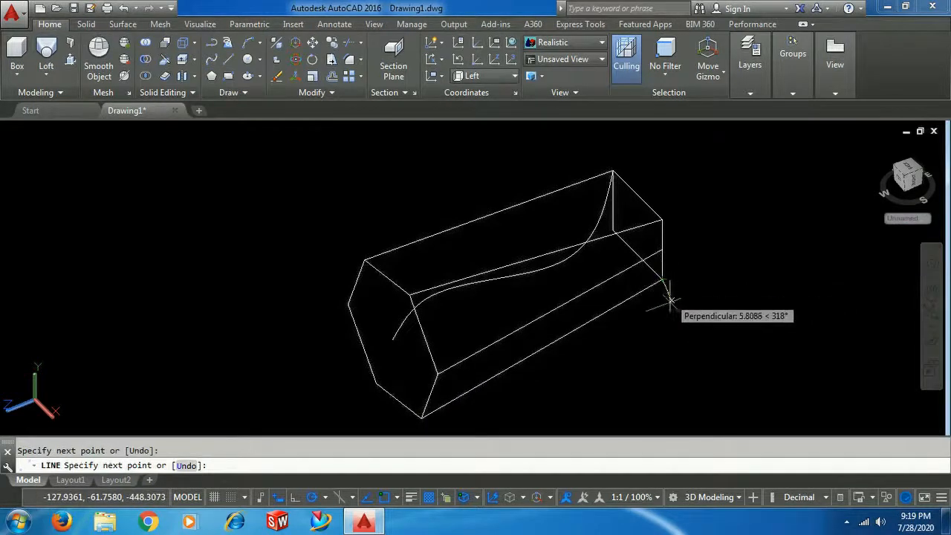
key("Return")
Draw lines between the lower left corners of both profiles, and from the hexagon's left corner to the midpoint of the rectangle's left side
key("Return")
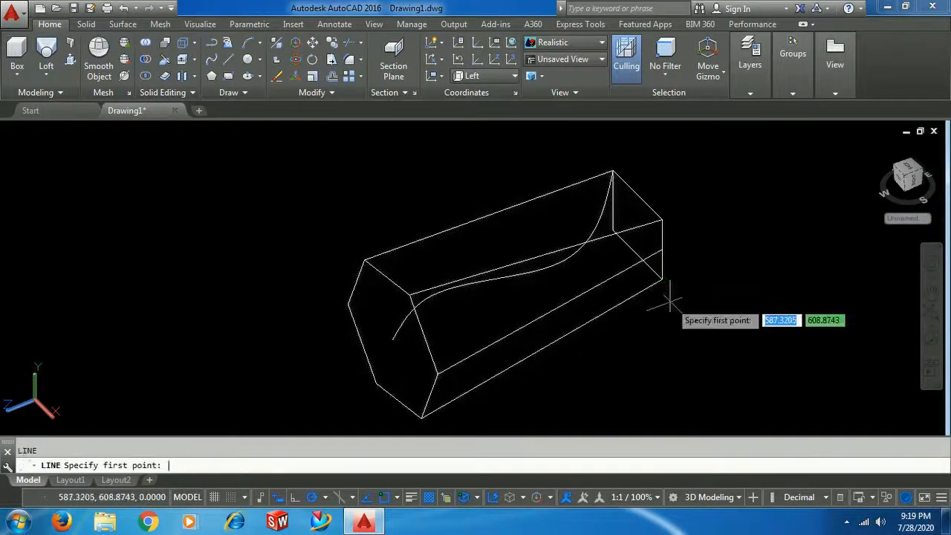
left_click(376, 384)
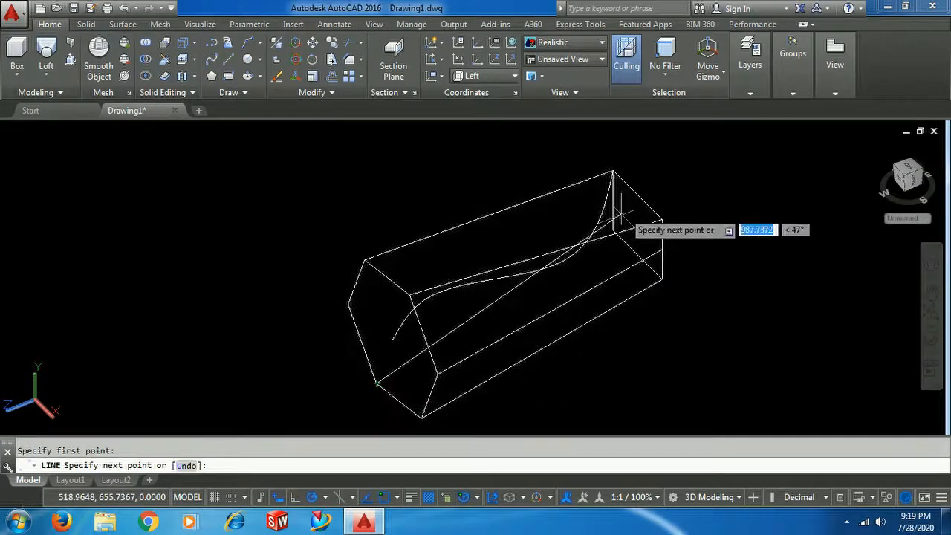
left_click(612, 231)
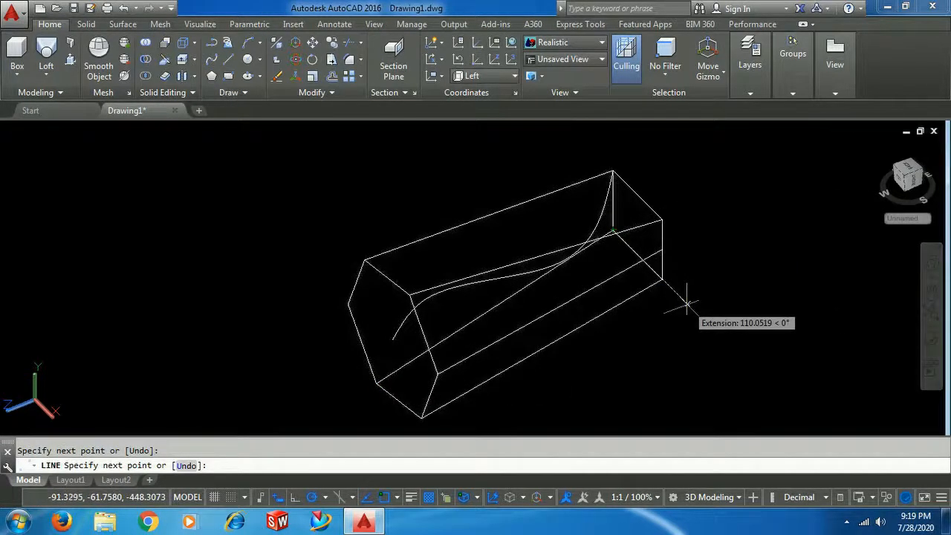
key("Return")
key("Return")
left_click(344, 302)
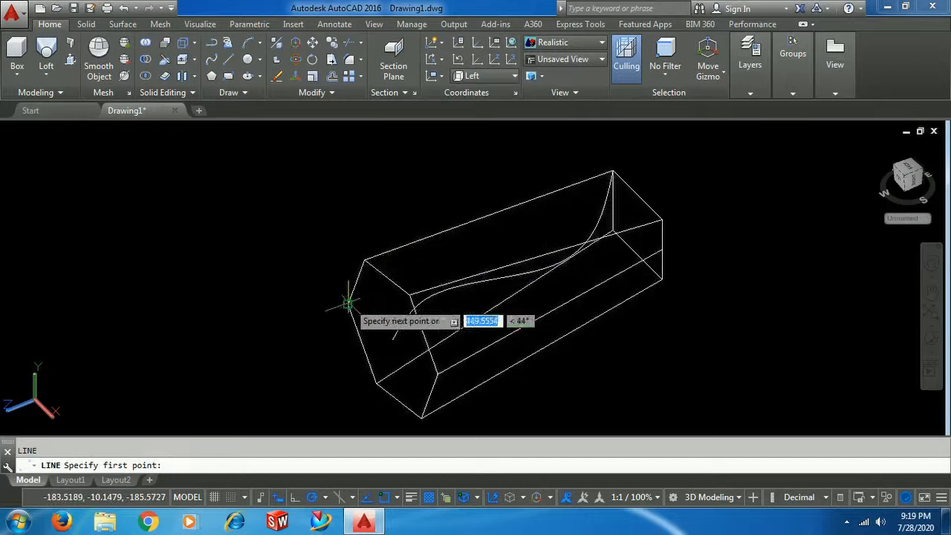
left_click(612, 200)
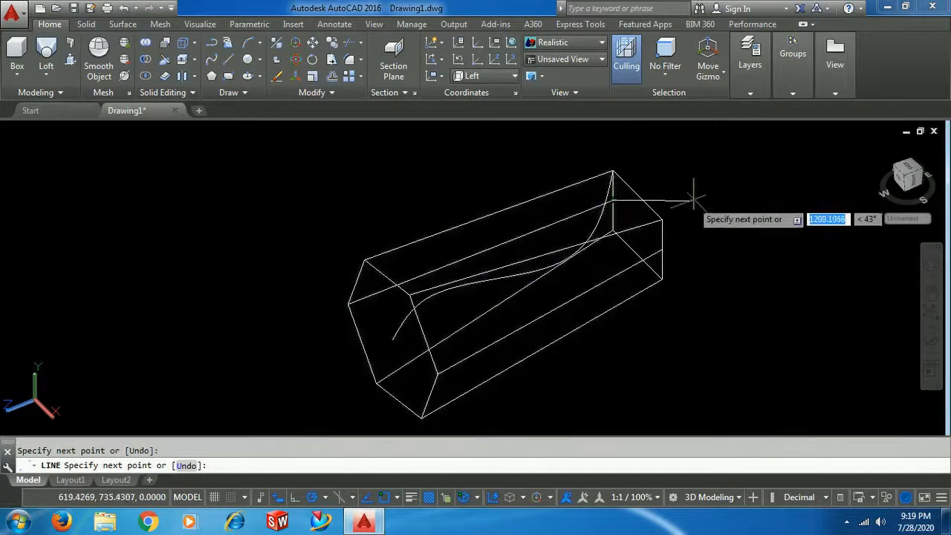
key("Return")
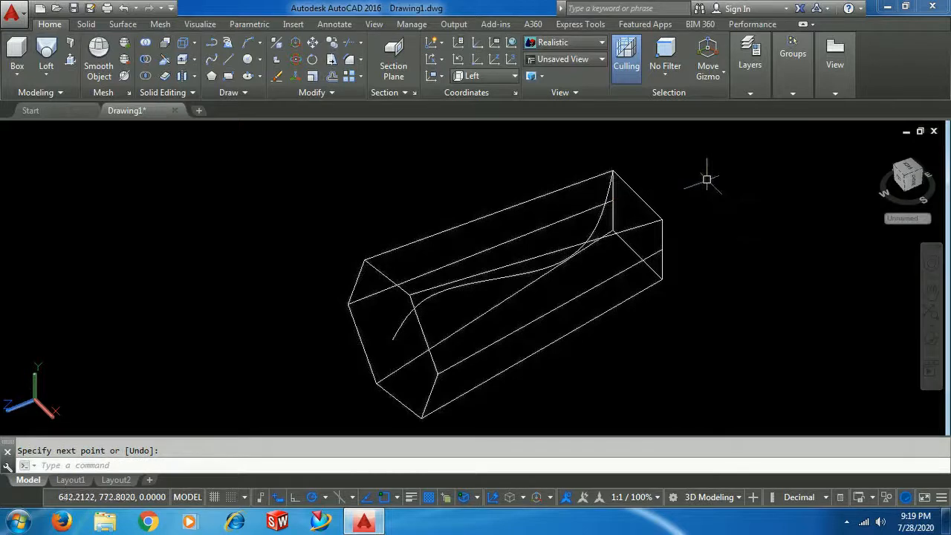
middle_click_drag(526, 257, 542, 240, "shift")
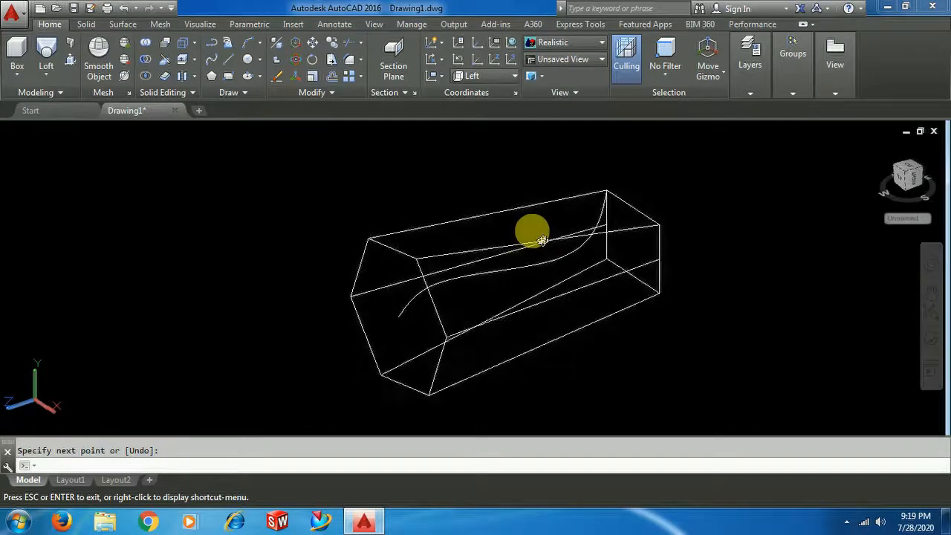
key("Return")
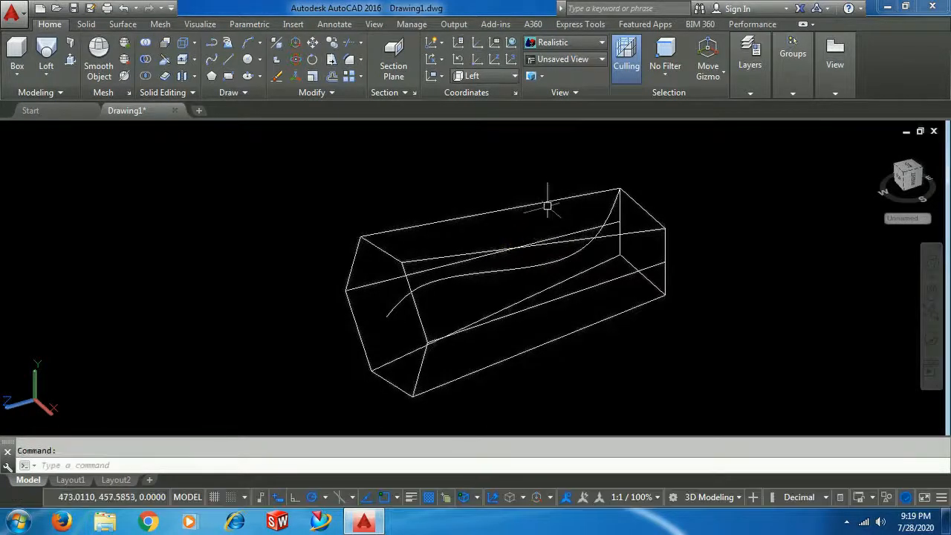
Loft the hexagon to the rectangle as a solid with the Guides option, using the straight lines connecting the two profiles as guides
left_click(46, 49)
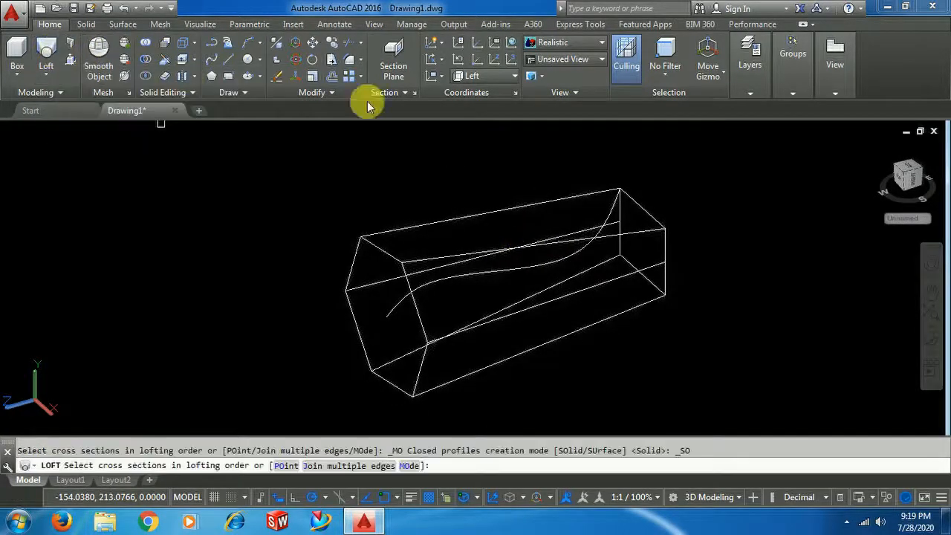
left_click(422, 367)
left_click(653, 285)
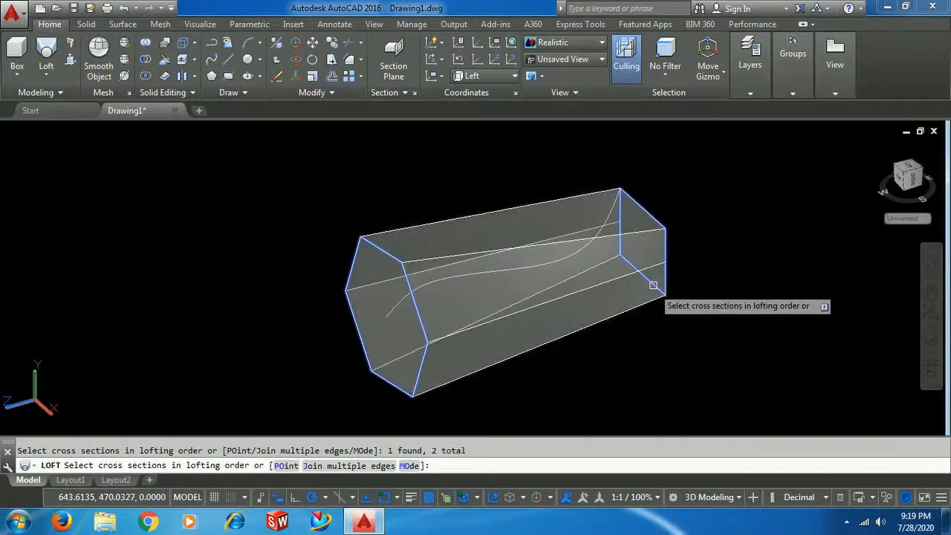
right_click(695, 277)
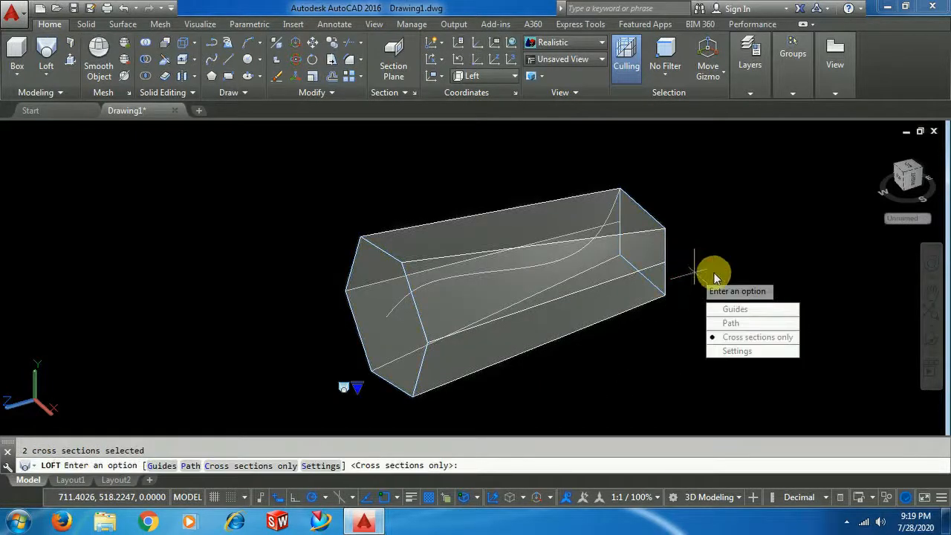
left_click(734, 309)
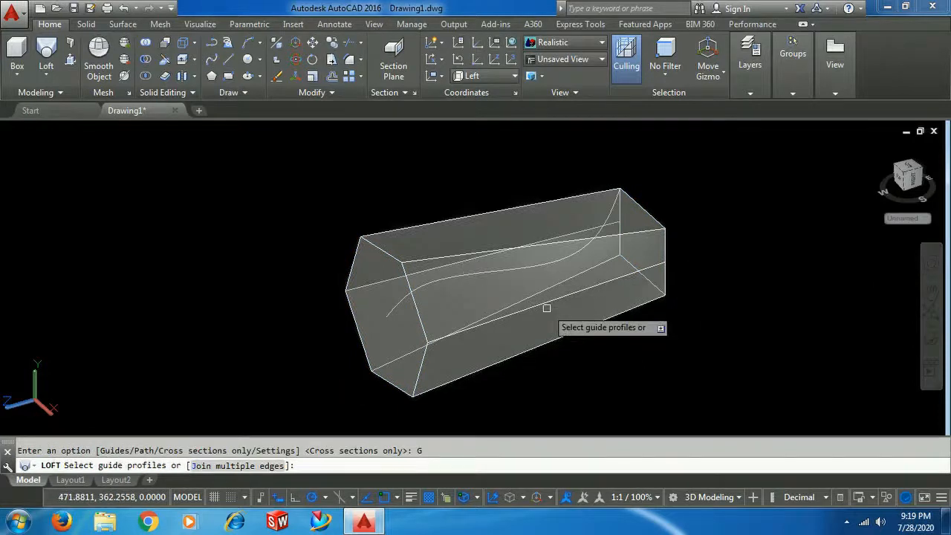
left_click(570, 336)
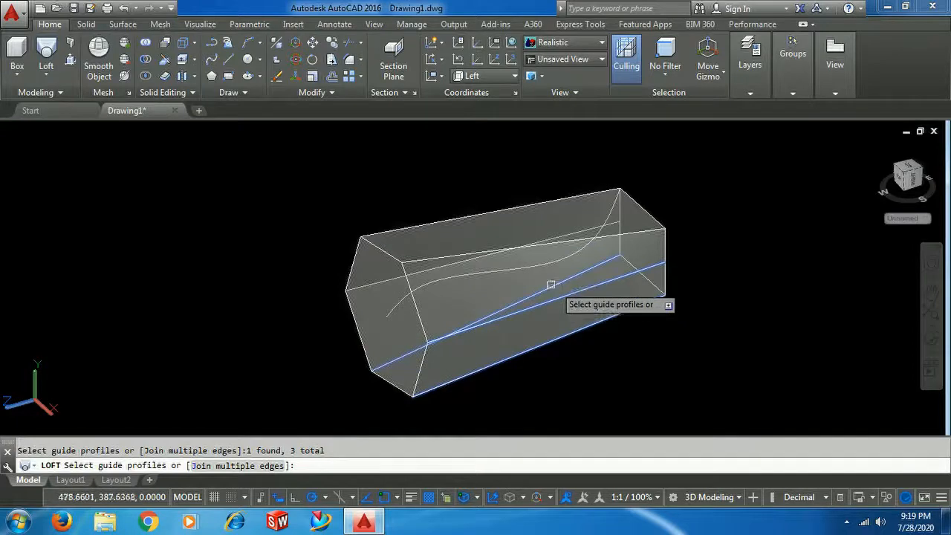
left_click(383, 281)
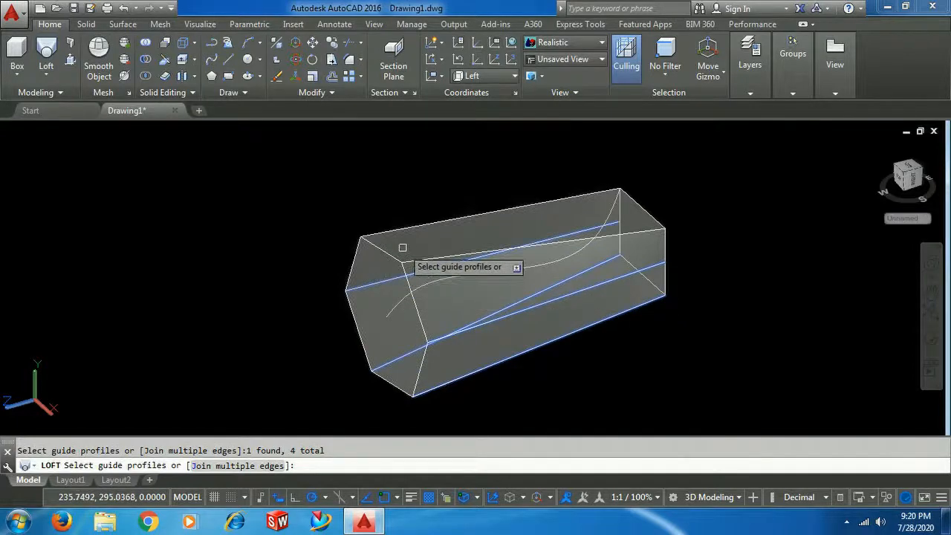
left_click(404, 229)
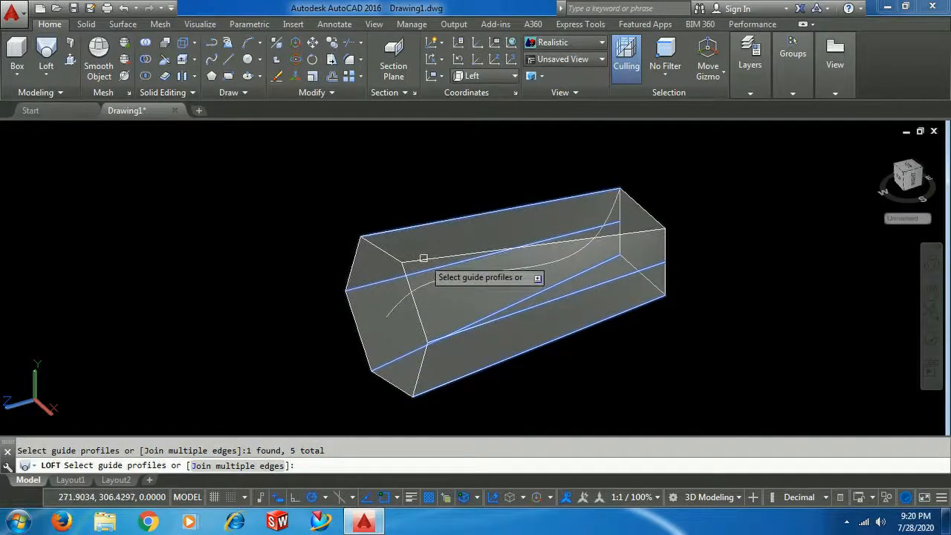
key("Return")
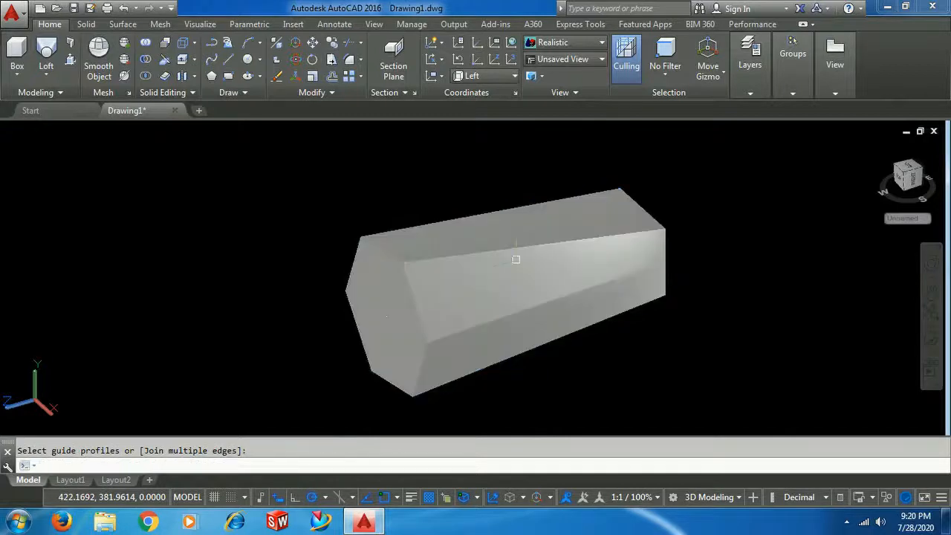
Change the colour of the lofted solid to Green and clear the selection
middle_click_drag(357, 245, 373, 256, "shift")
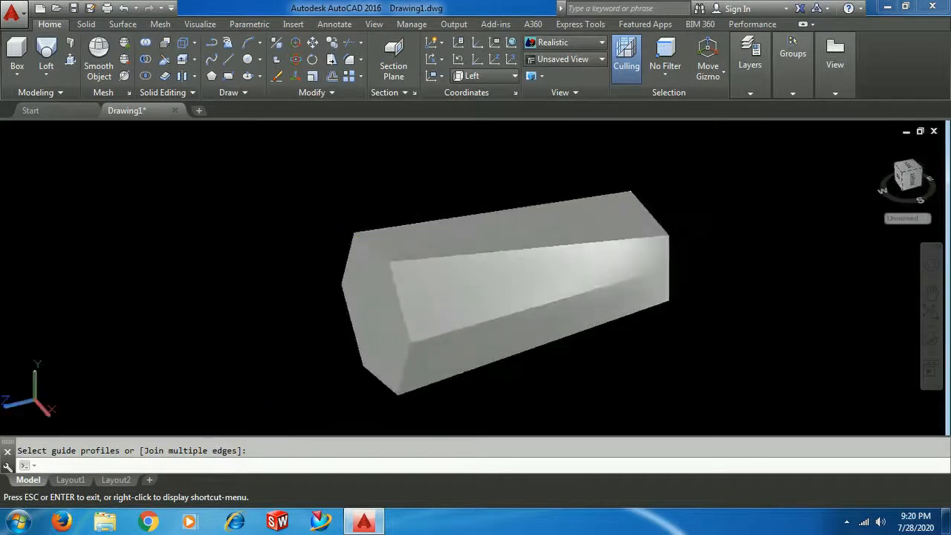
middle_click_drag(440, 226, 474, 225, "shift")
left_click(474, 226)
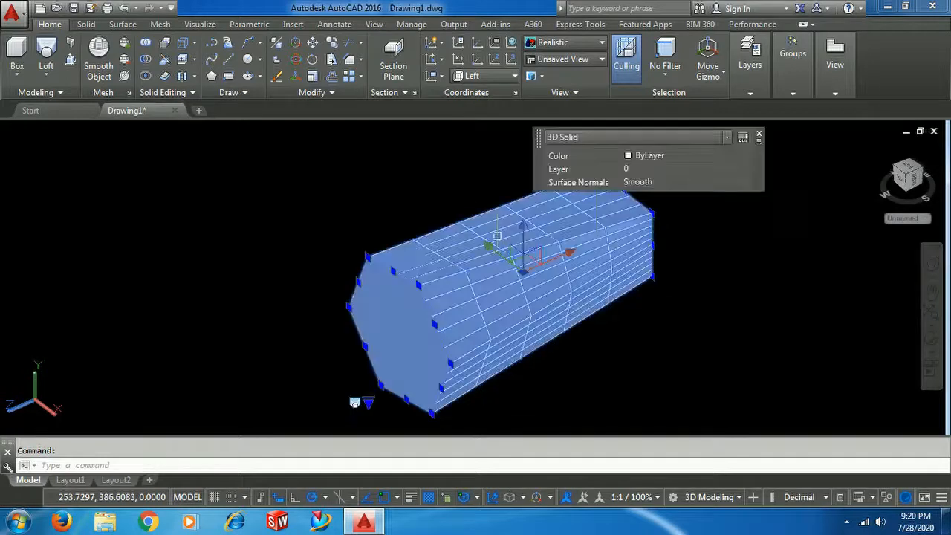
left_click(660, 156)
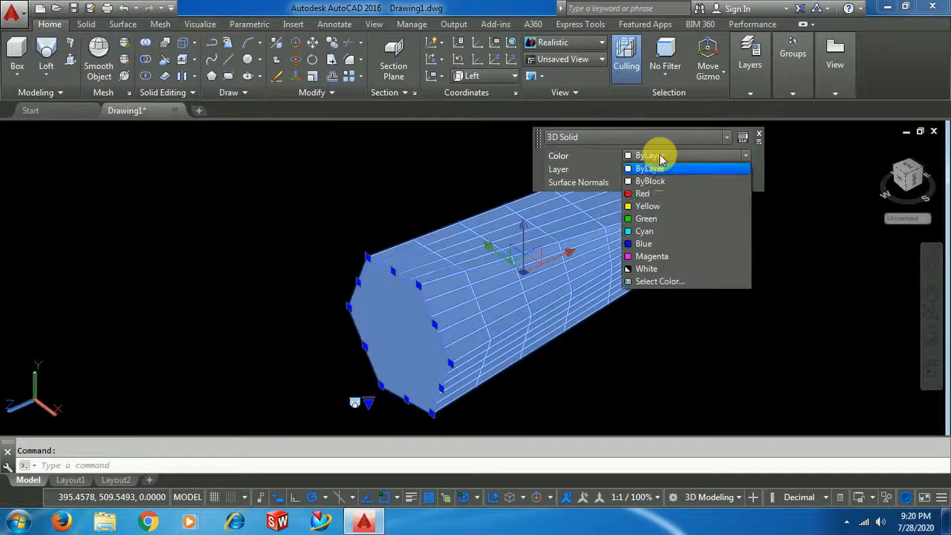
left_click(657, 218)
key("Escape")
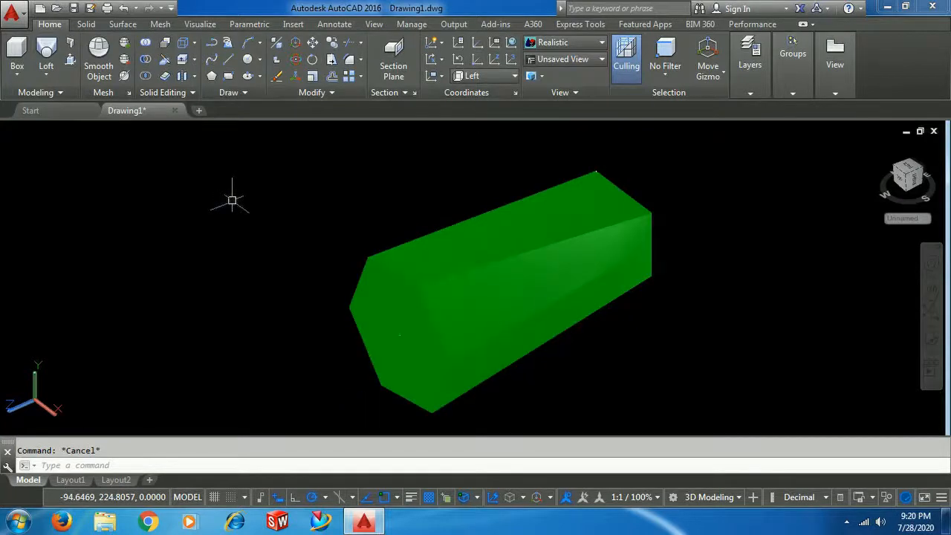
scroll(422, 266, "up", 3)
scroll(424, 252, "down", 4)
scroll(427, 248, "up", 1)
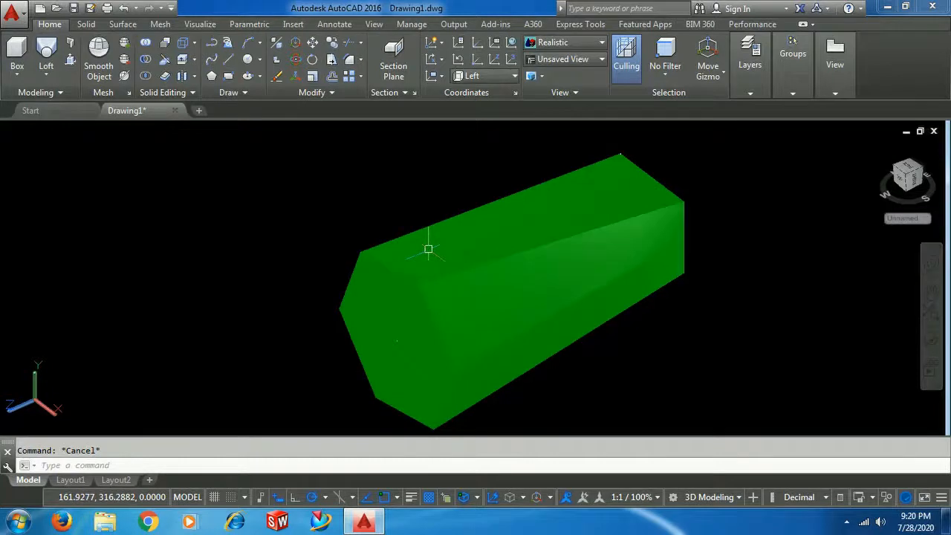